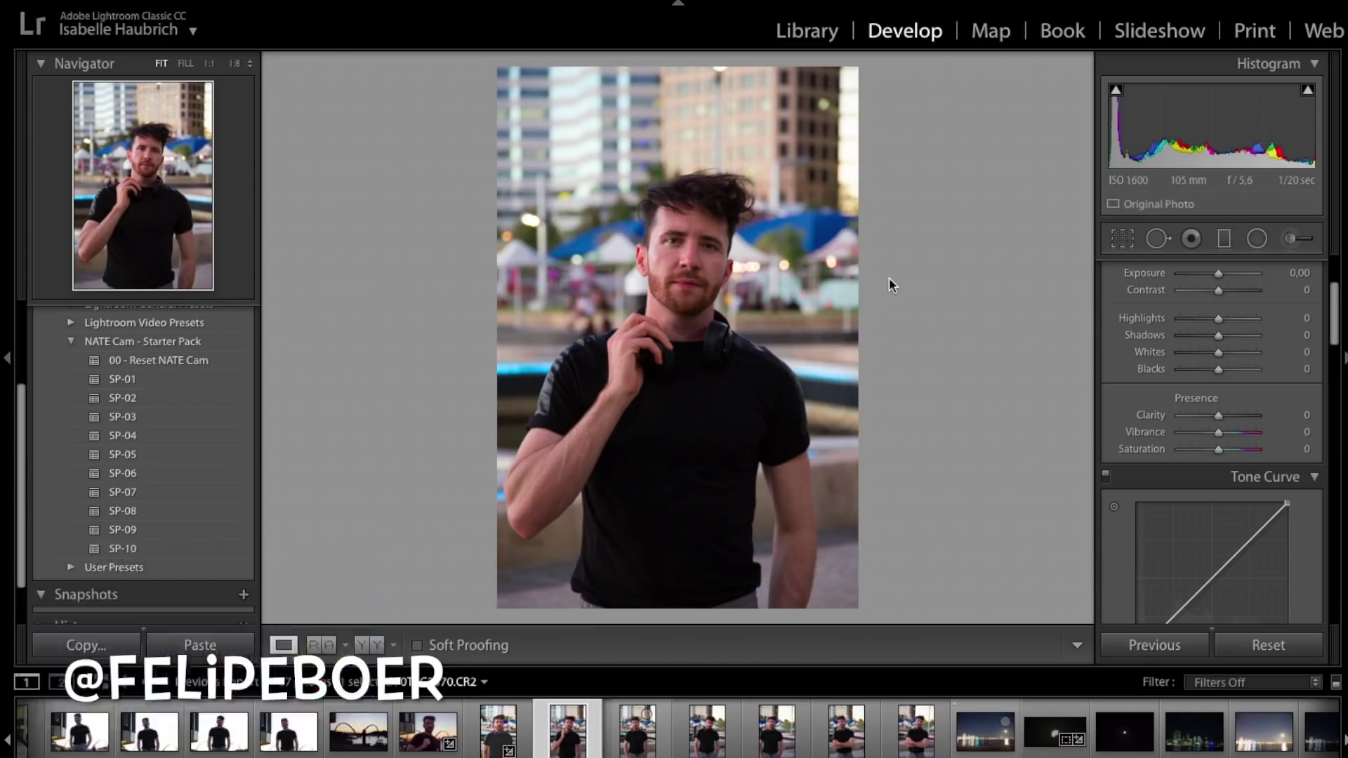
Set Temp to 6092, Tint to +11 and Exposure to +0.35 in the Basic panel
scroll(1200, 363, up, 3)
drag(1202, 356, 1216, 361)
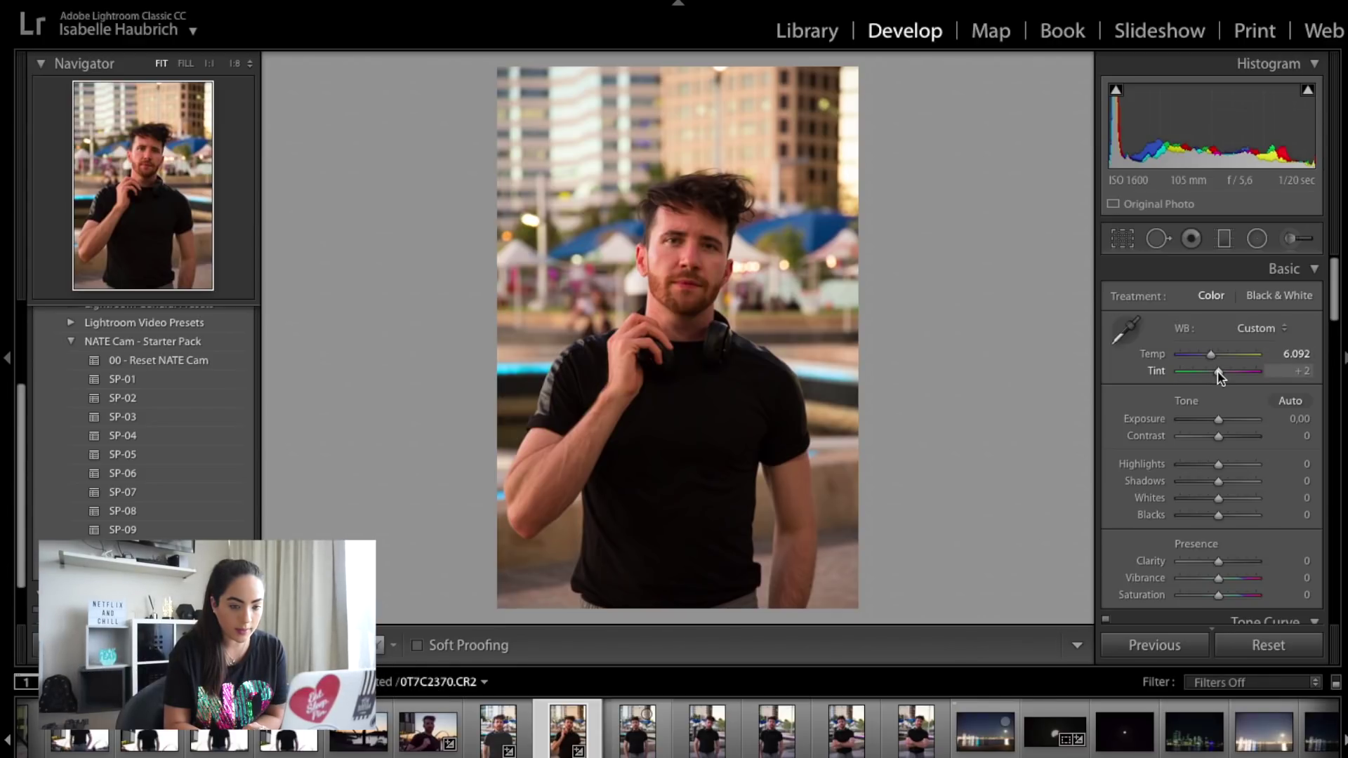
drag(1220, 372, 1220, 373)
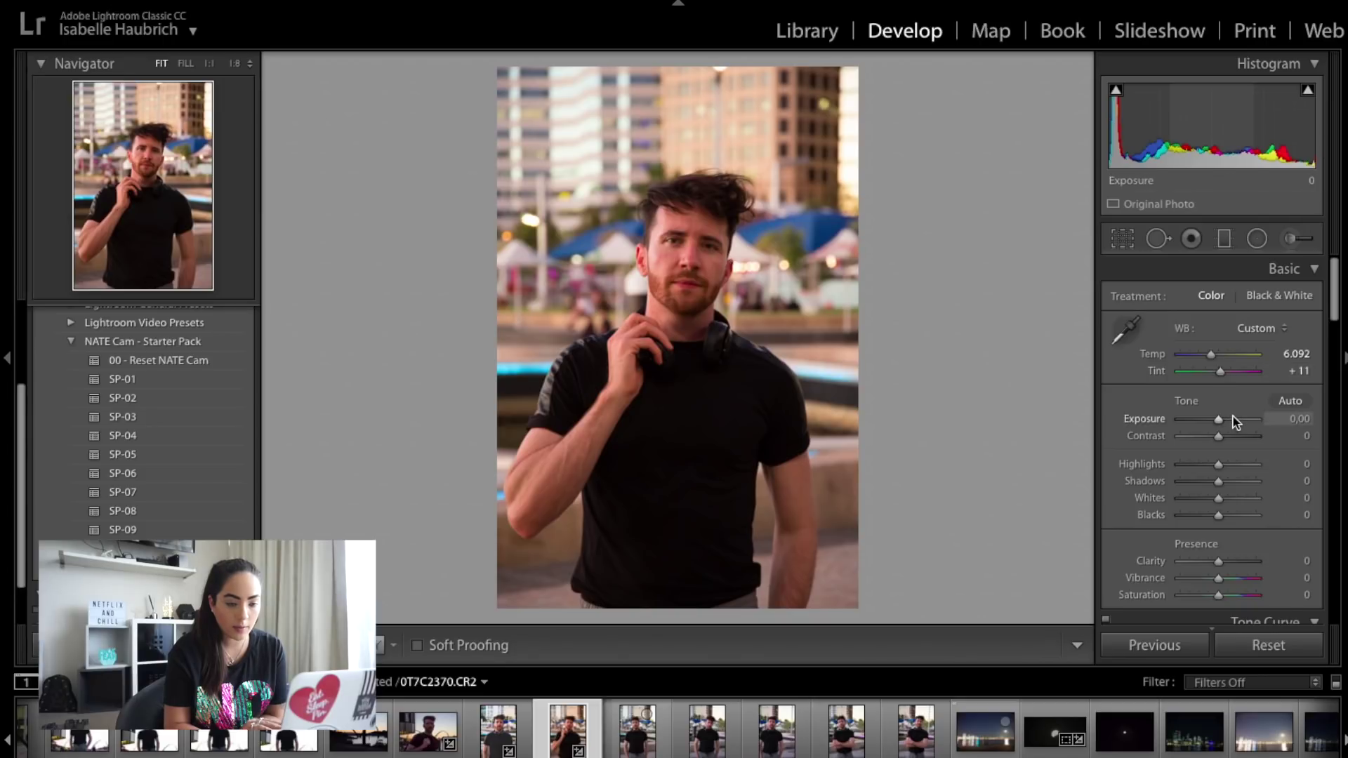
scroll(1233, 415, down, 1)
scroll(1233, 416, down, 1)
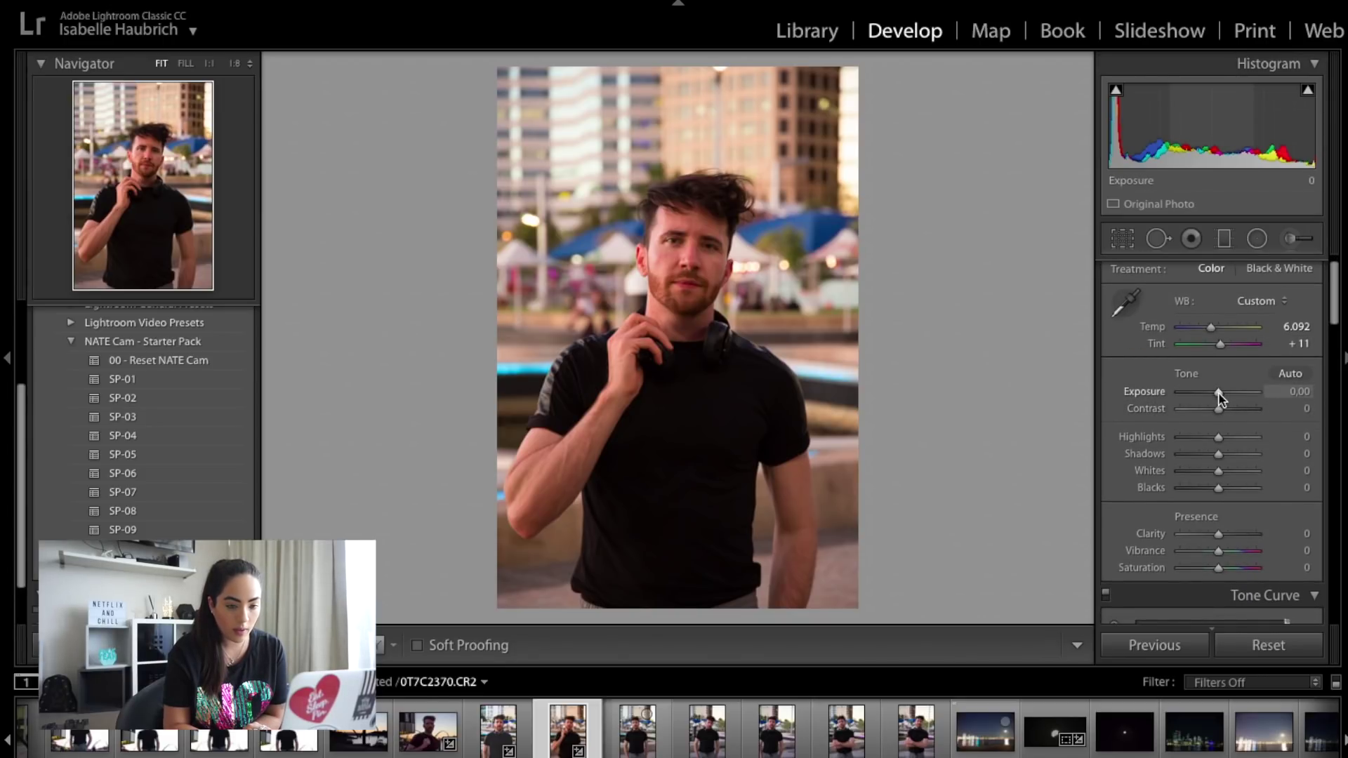
drag(1220, 397, 1222, 398)
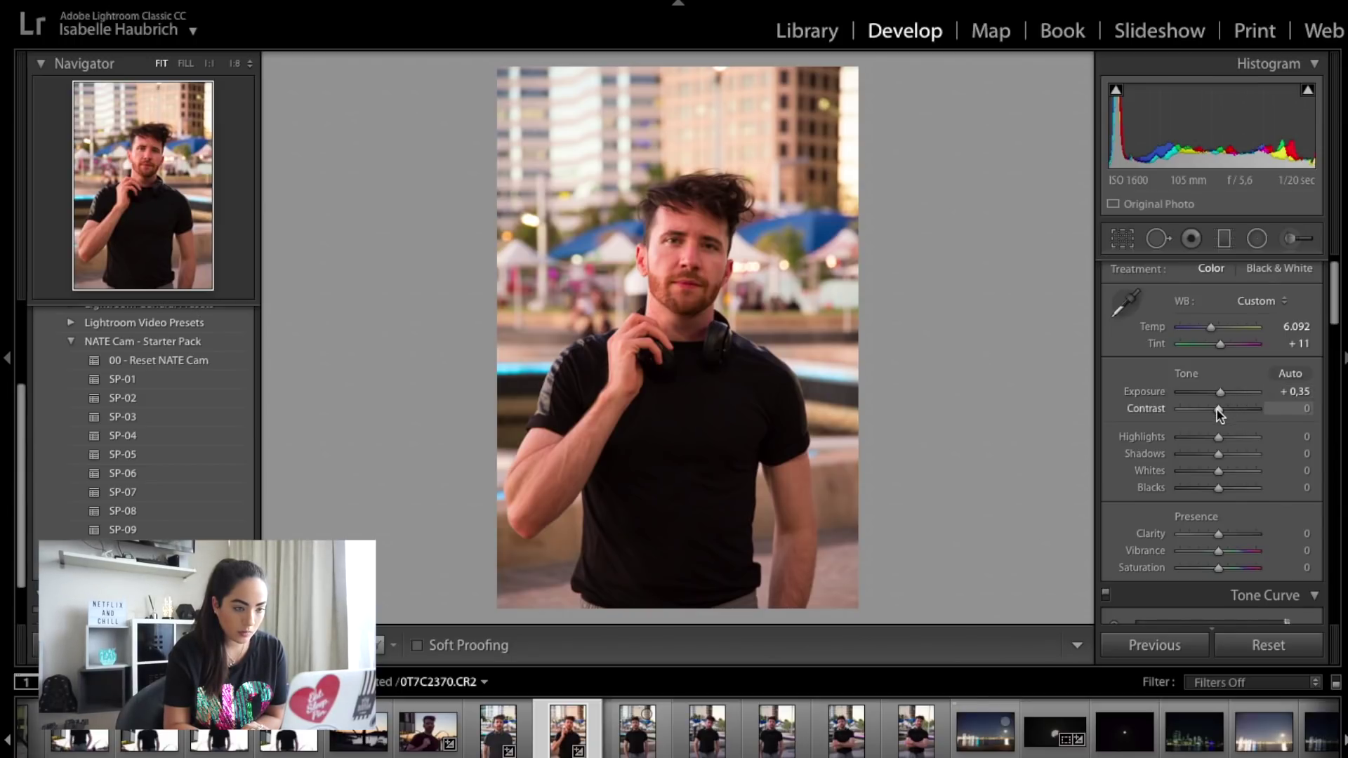
Set Basic panel Contrast to −21, Highlights +20, Shadows +47 and Whites −35
drag(1215, 412, 1208, 413)
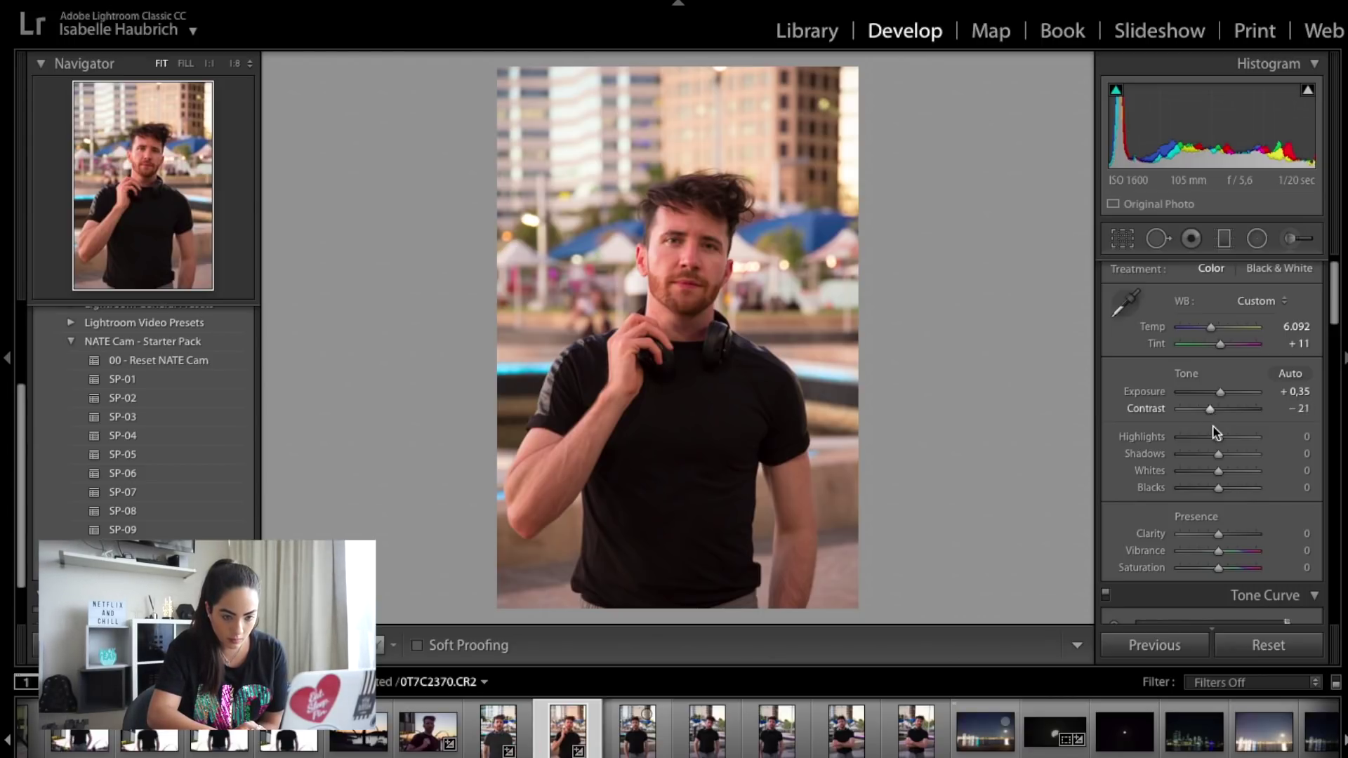
drag(1219, 439, 1225, 443)
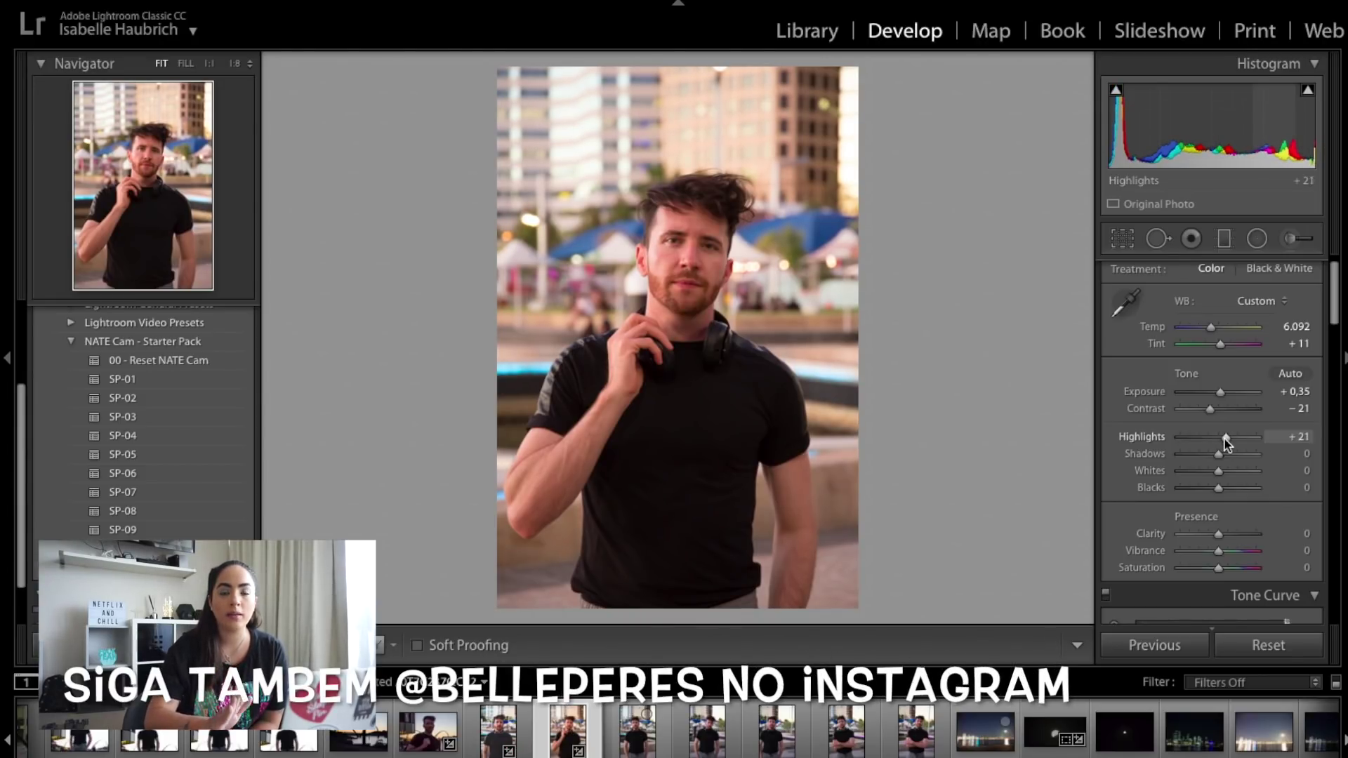
drag(1226, 442, 1225, 442)
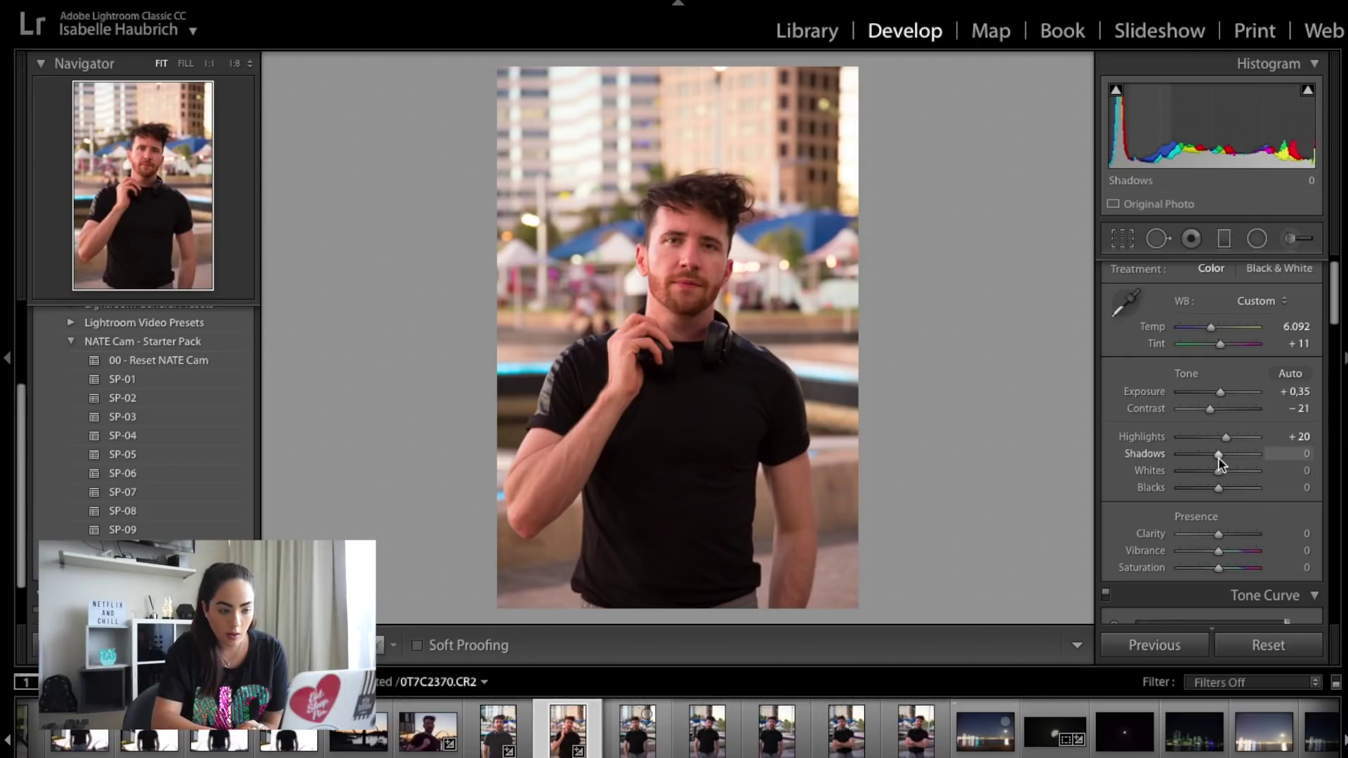
drag(1219, 455, 1237, 455)
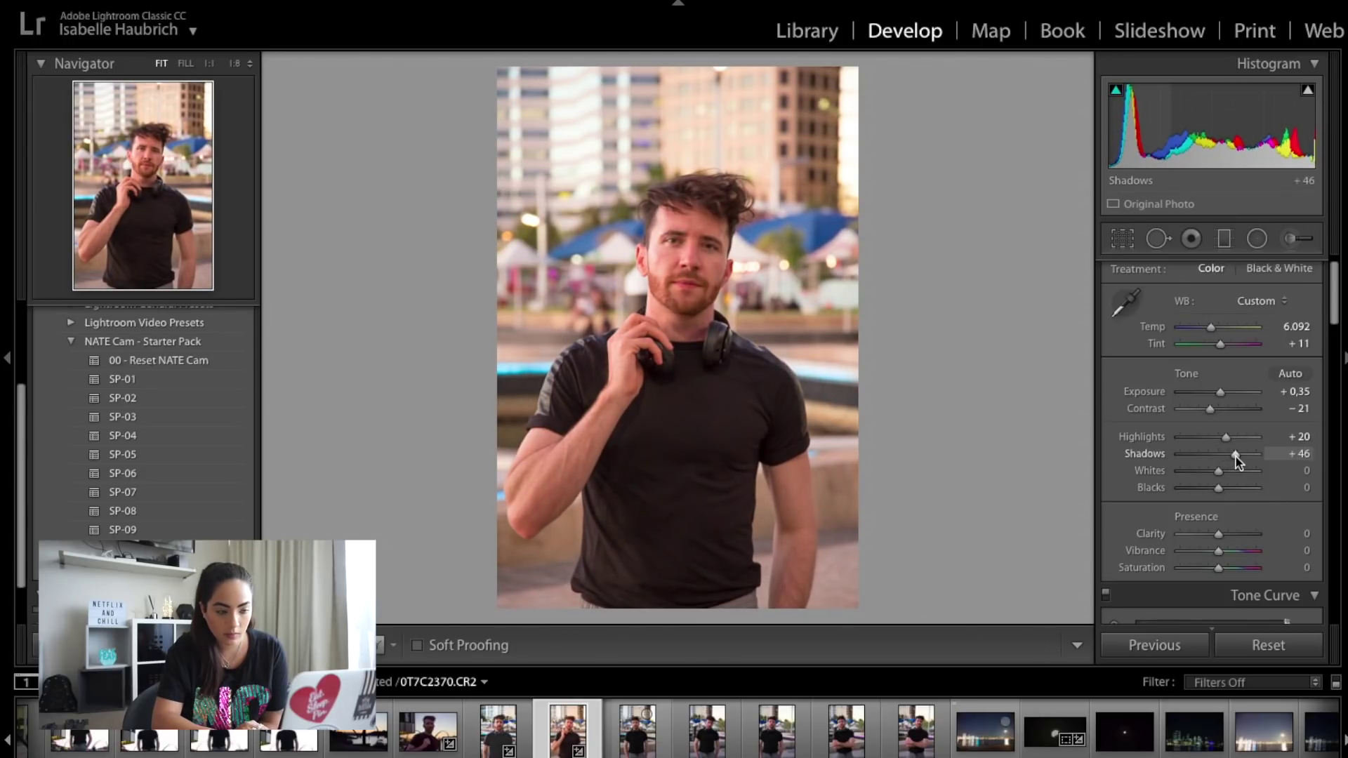
drag(1237, 456, 1238, 456)
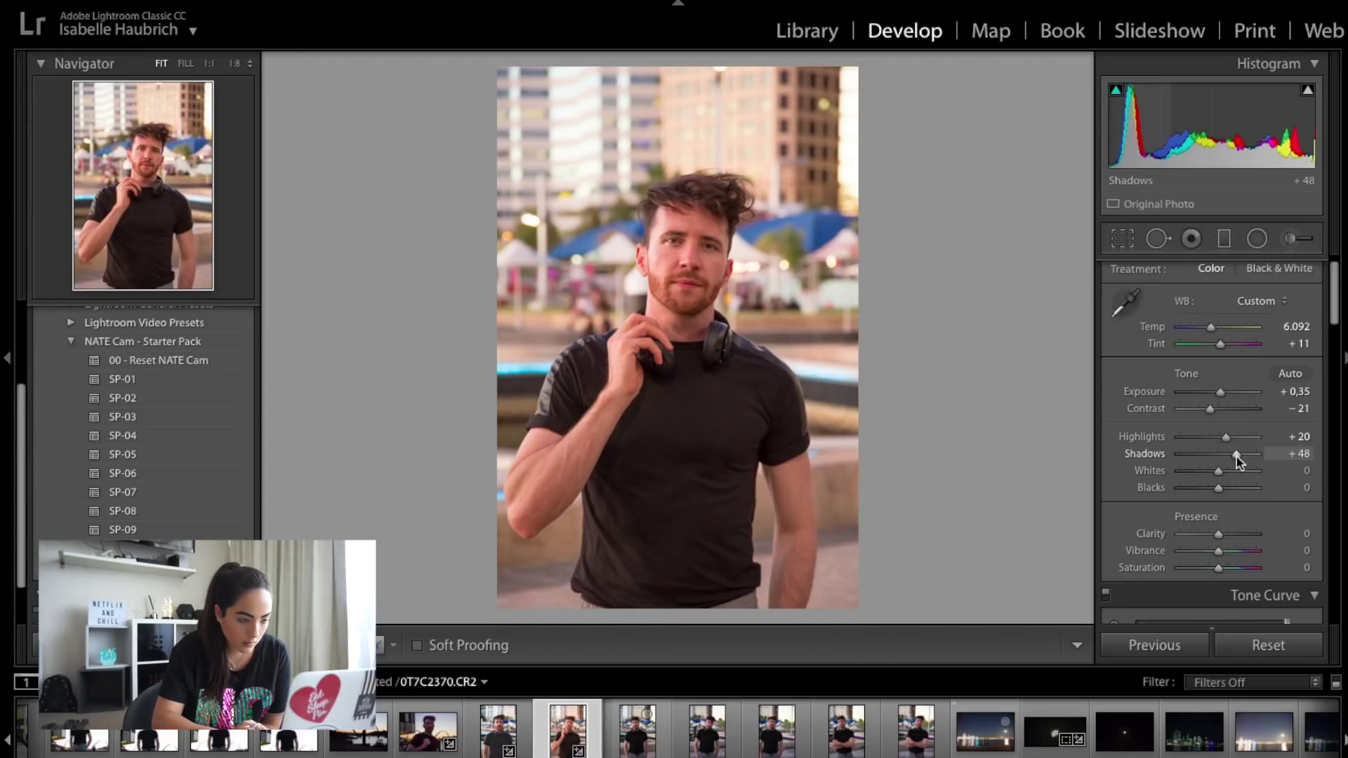
drag(1237, 457, 1236, 456)
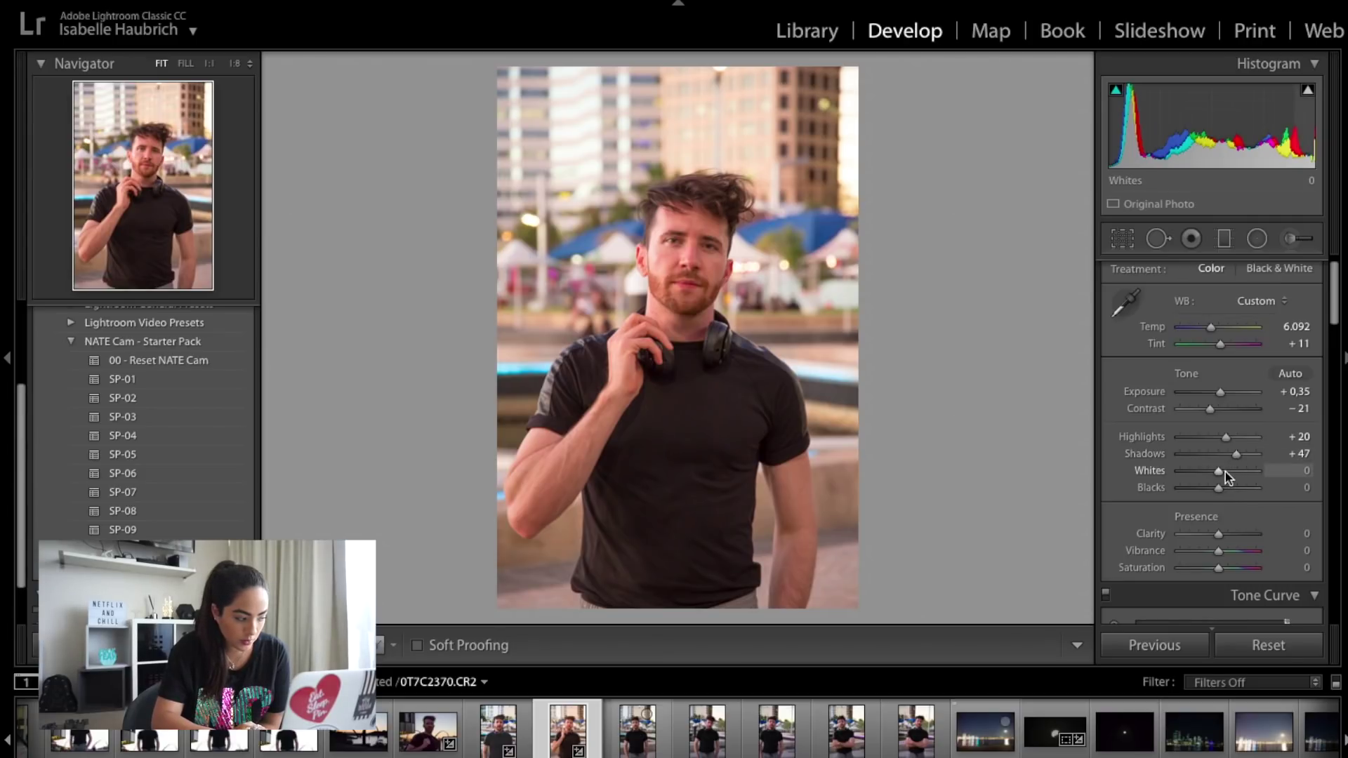
drag(1220, 472, 1207, 472)
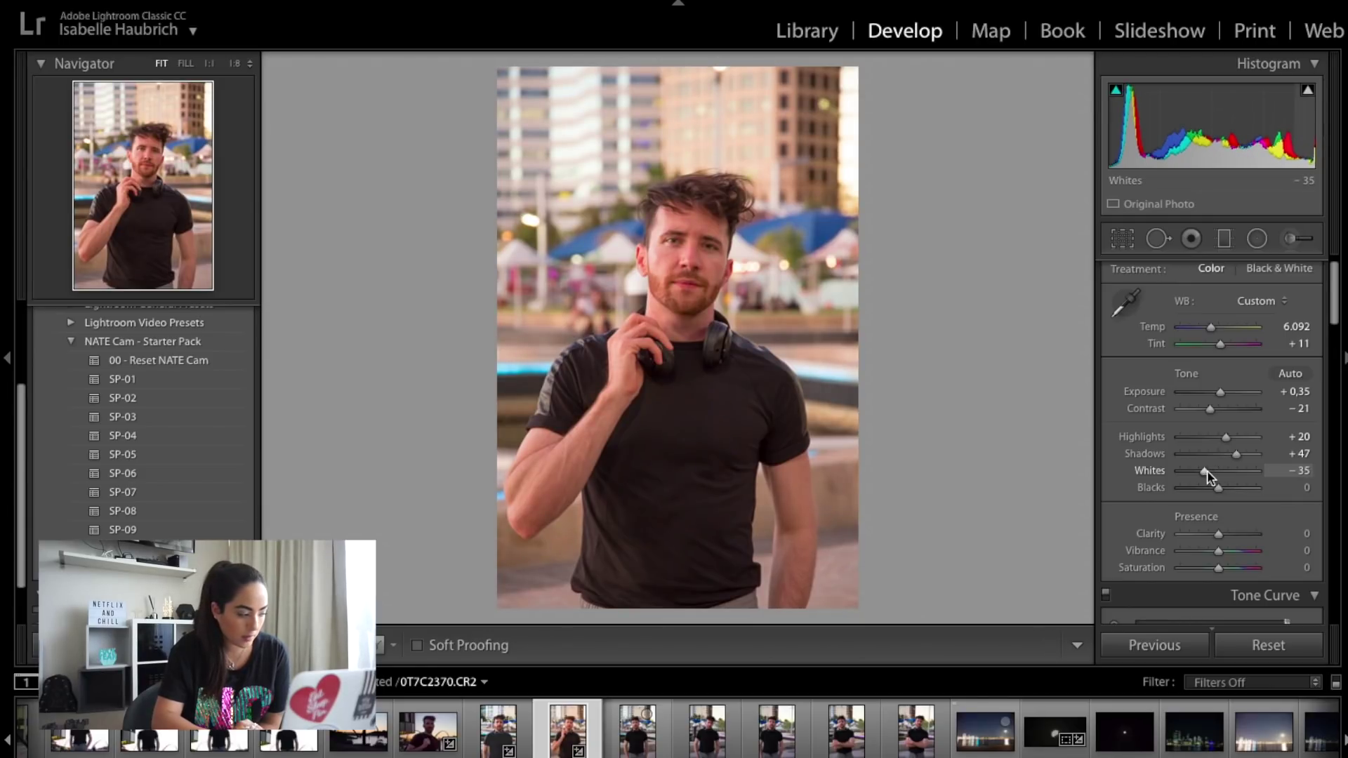
Boost Presence Vibrance to +39 and lower Saturation to −9
scroll(1253, 455, down, 2)
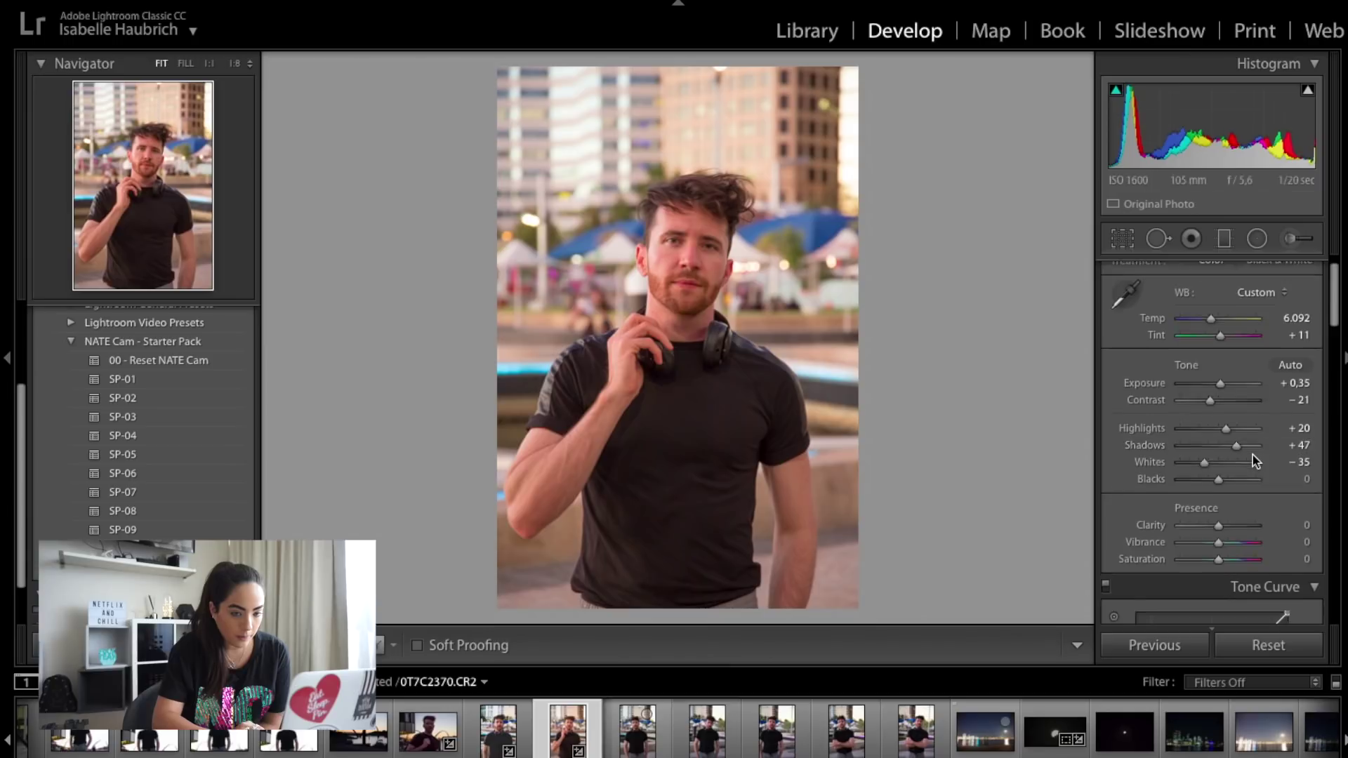
scroll(1253, 455, down, 1)
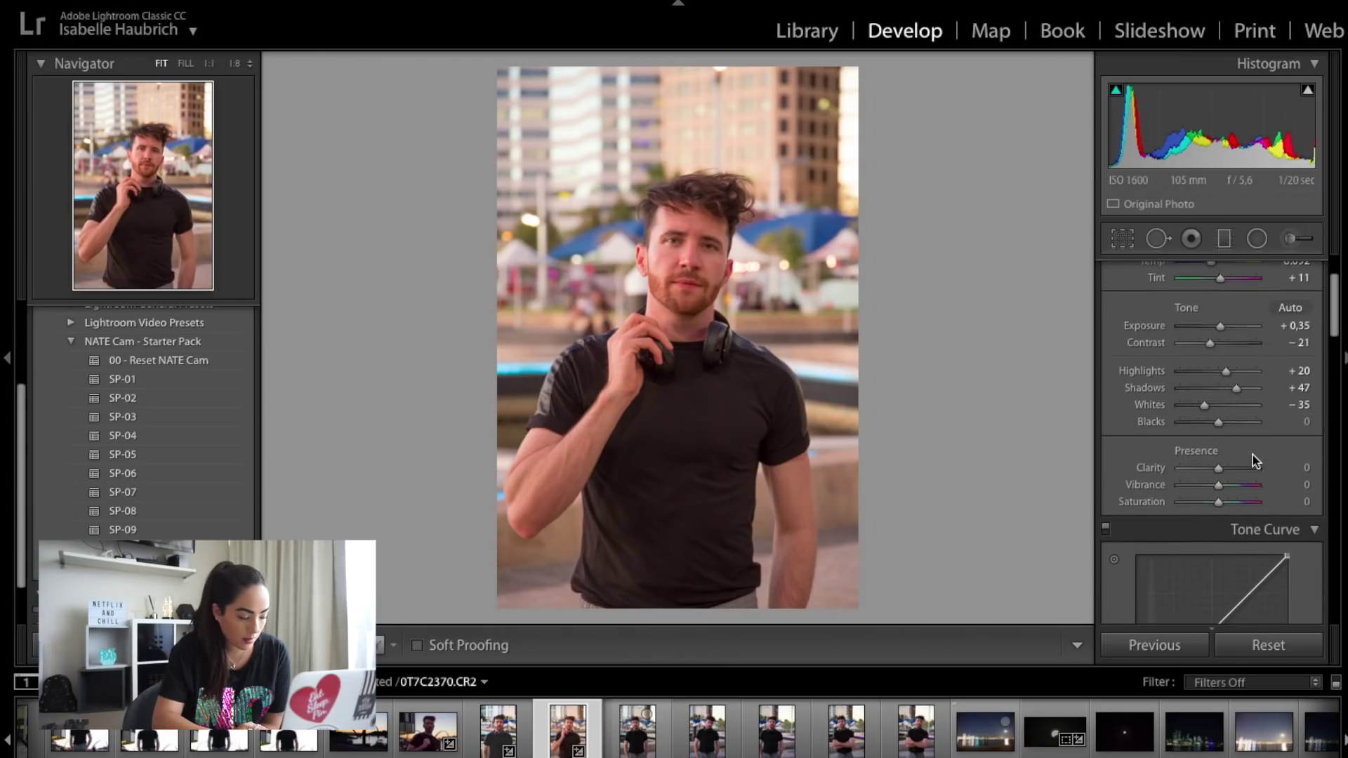
scroll(1252, 455, down, 1)
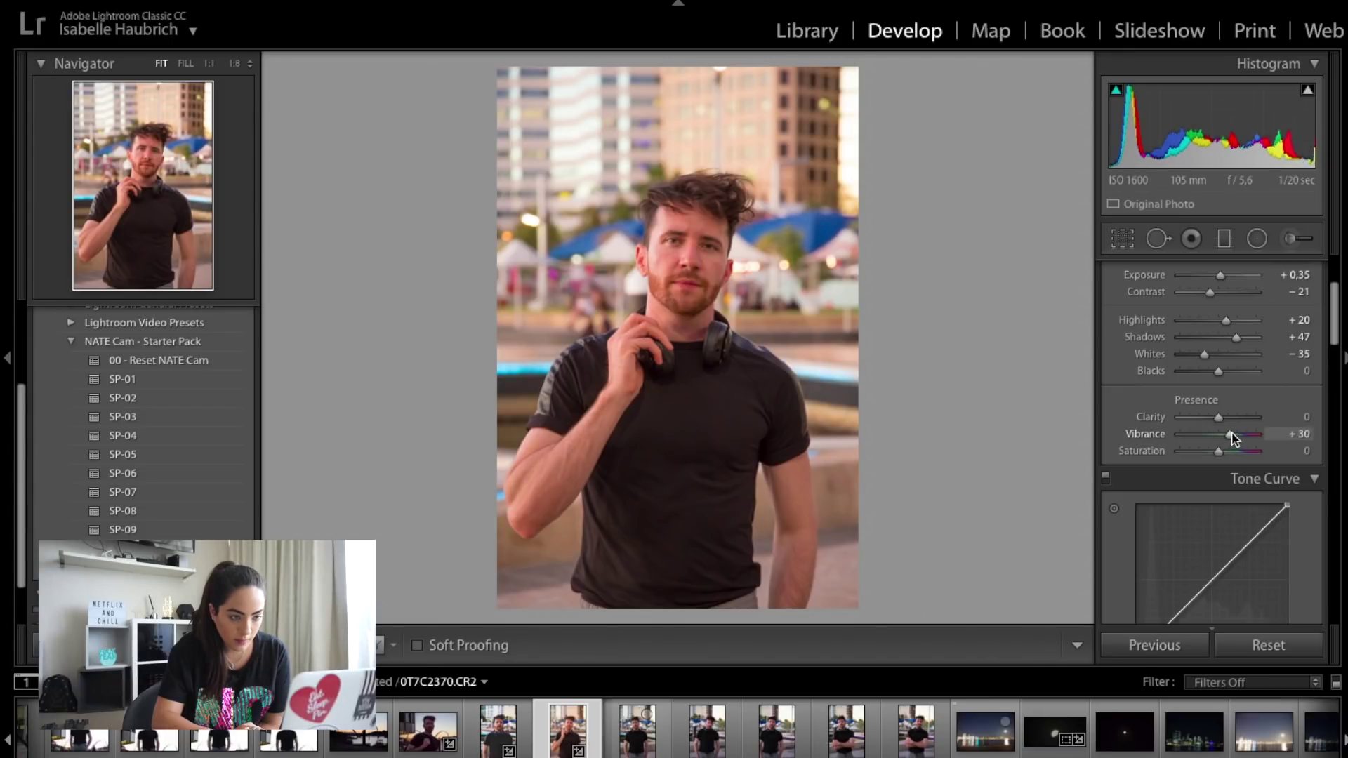
drag(1234, 438, 1239, 439)
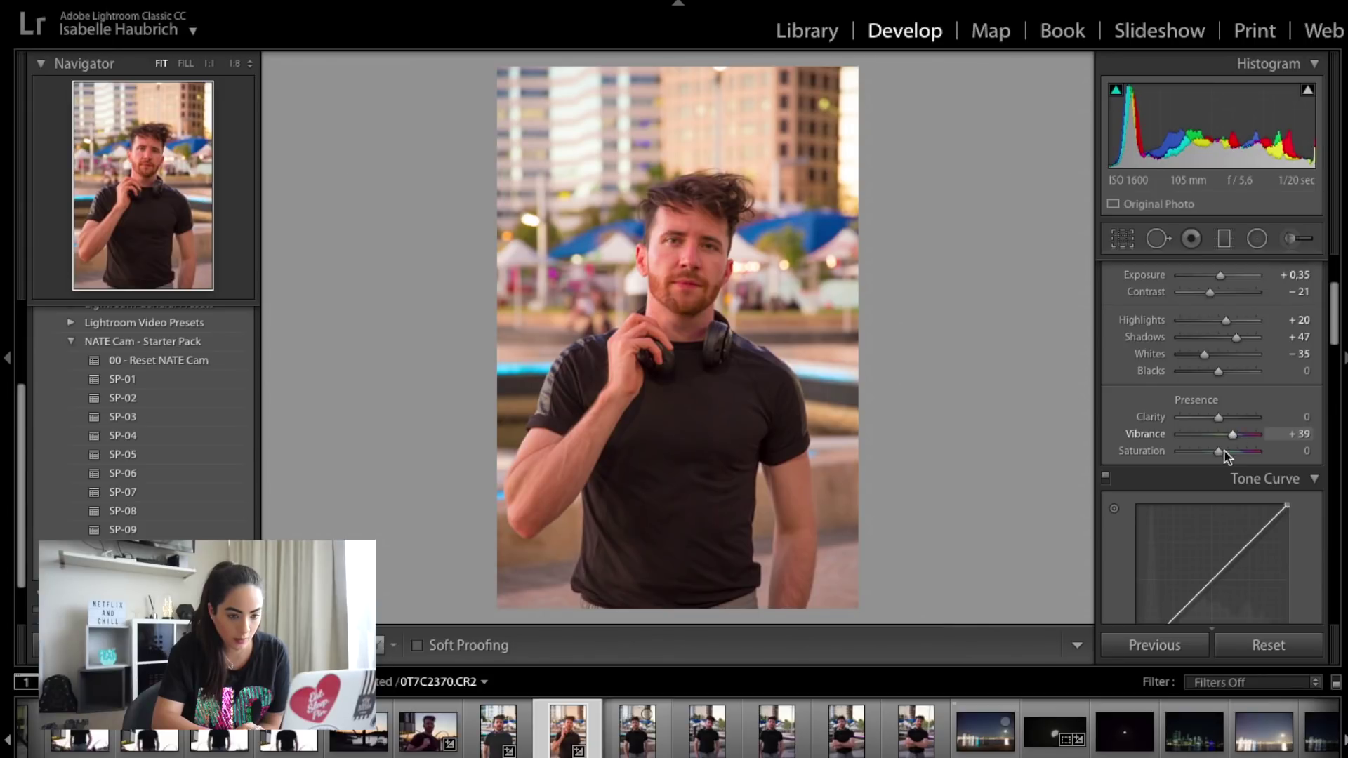
drag(1218, 455, 1216, 455)
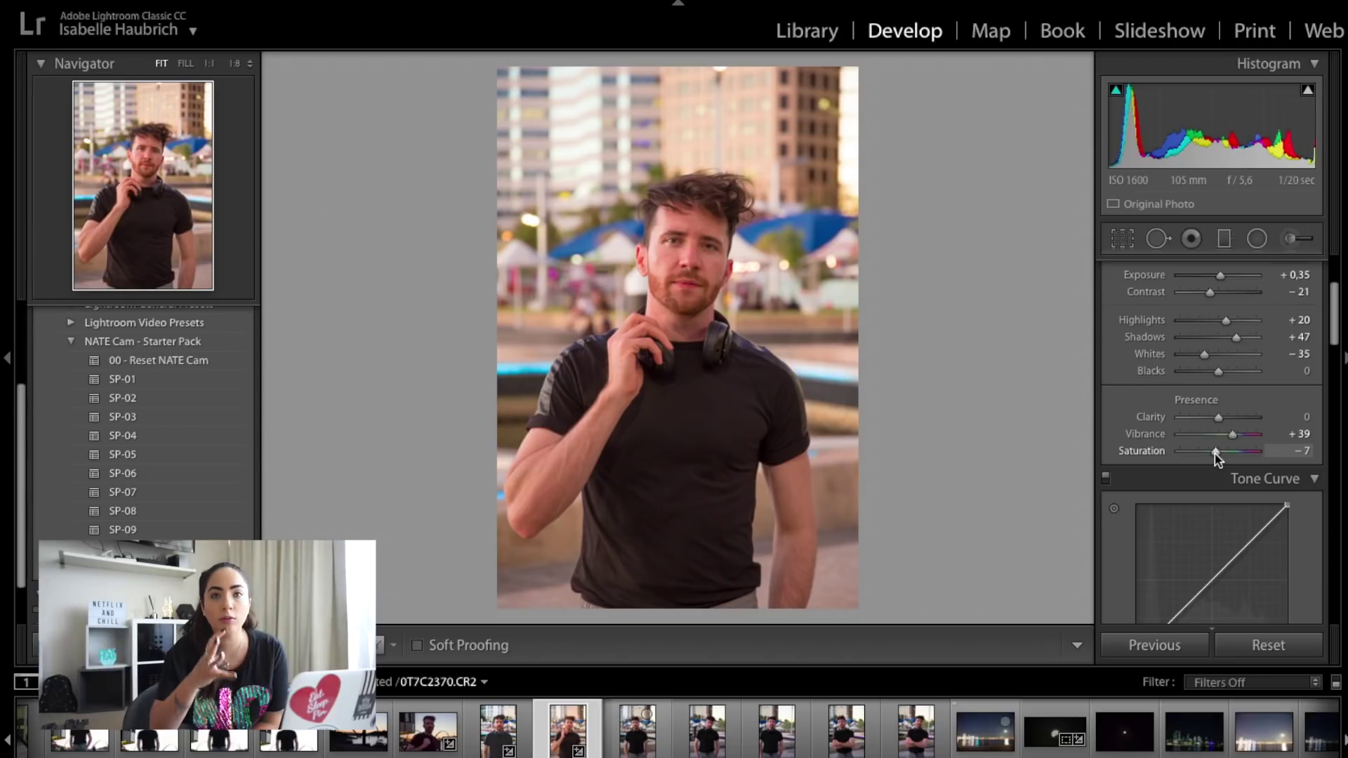
drag(1217, 456, 1215, 456)
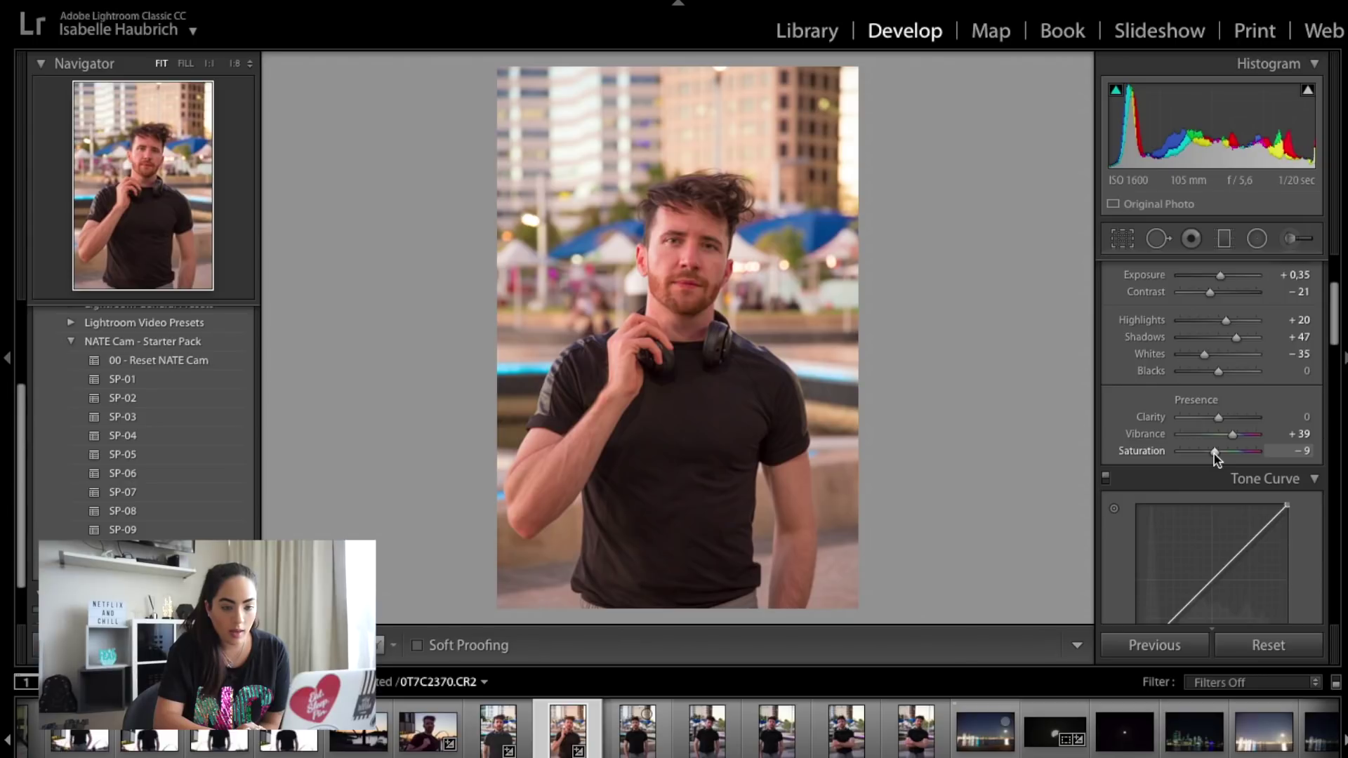
Reset the point curve to Linear and lift its black point to about 12.5%
scroll(1225, 458, down, 2)
scroll(1248, 460, down, 3)
scroll(1249, 461, down, 1)
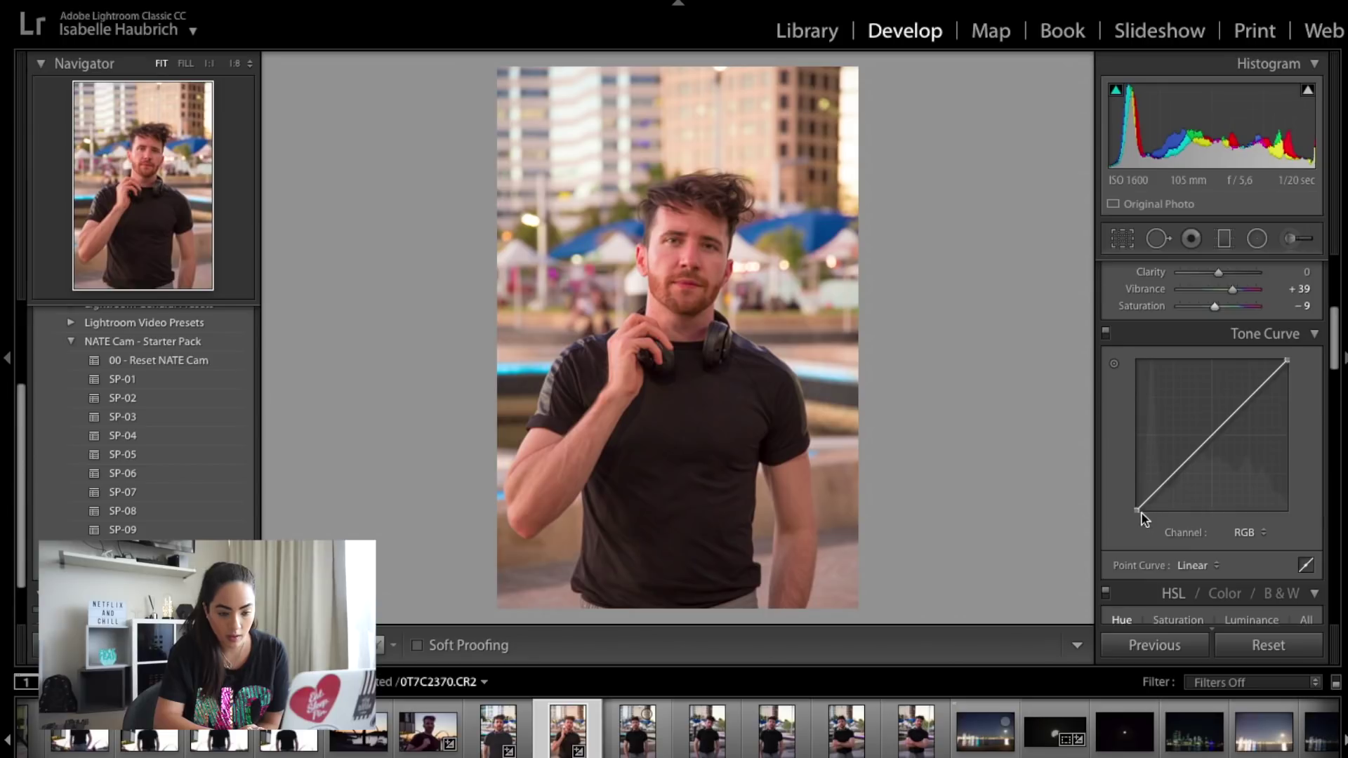
drag(1139, 511, 1138, 509)
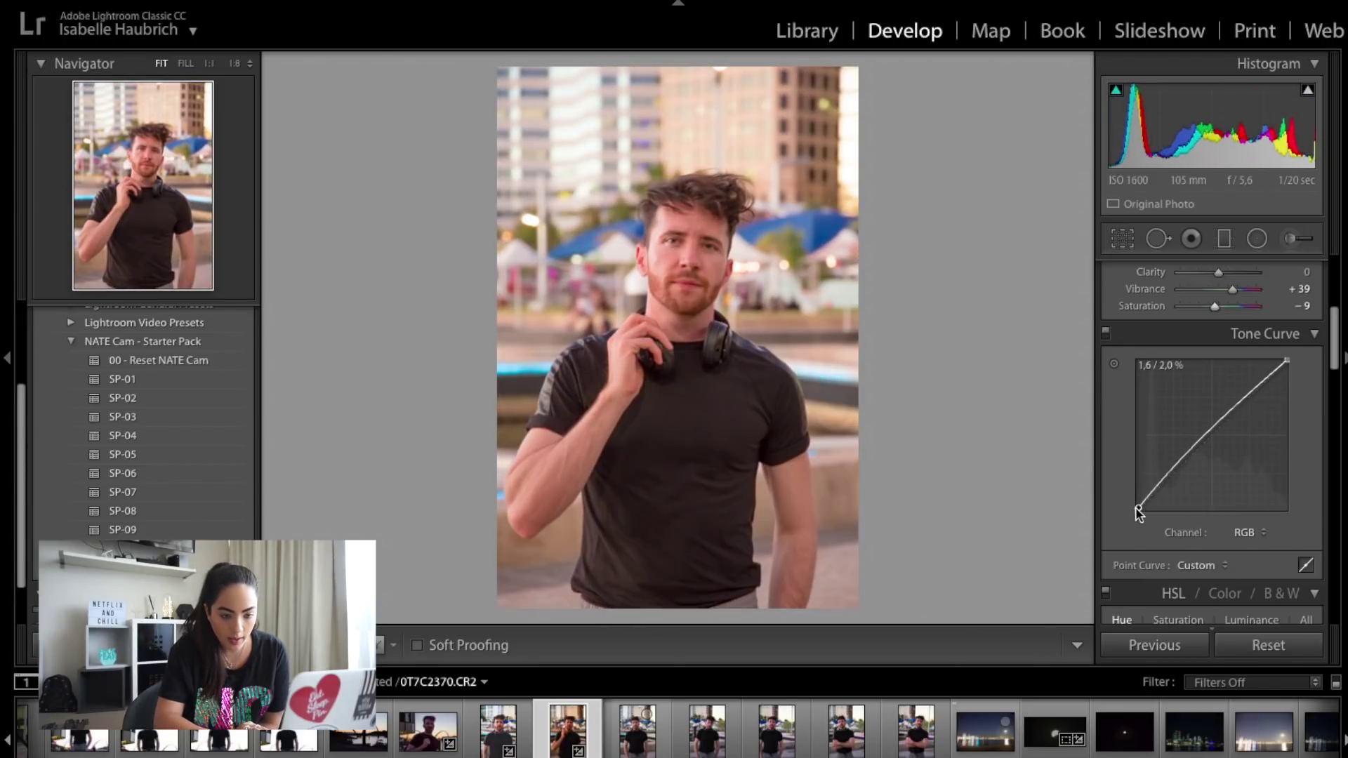
click(1202, 567)
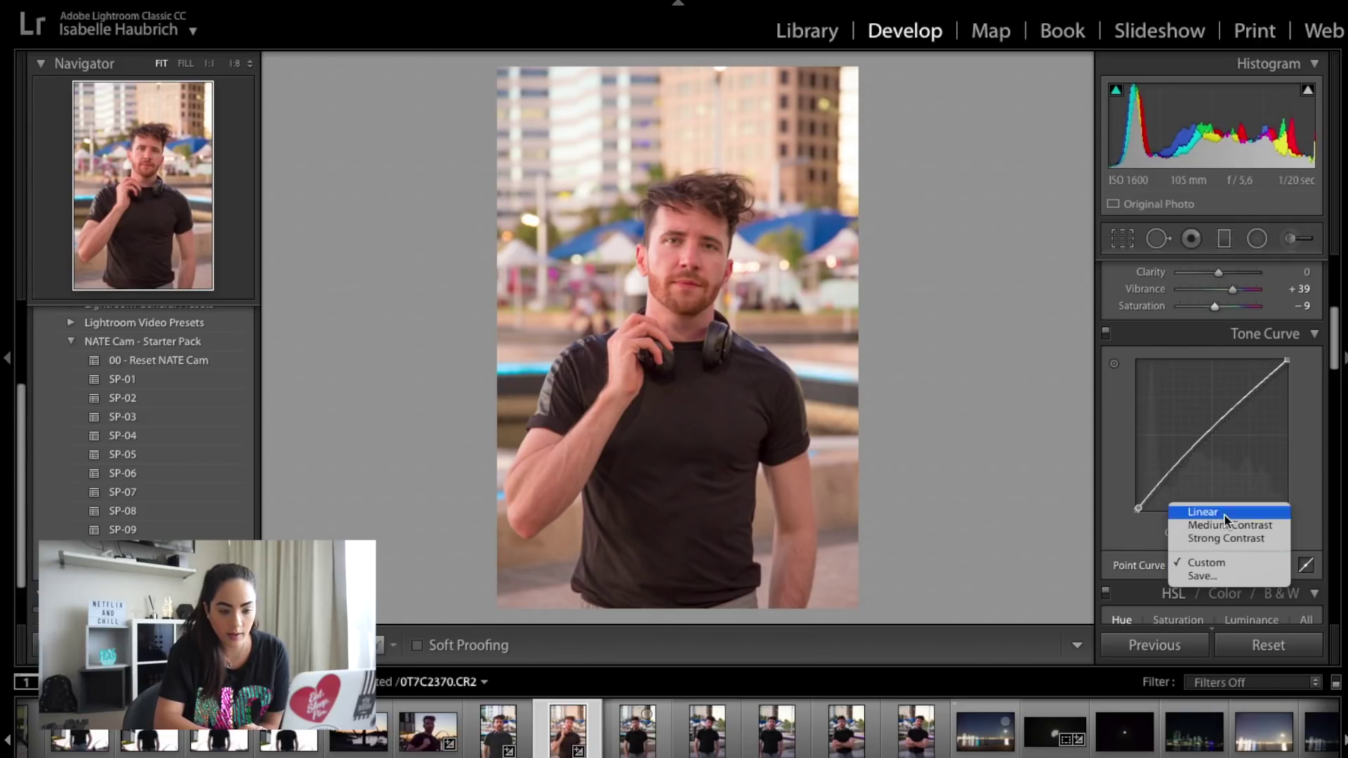
click(1224, 513)
drag(1137, 511, 1137, 492)
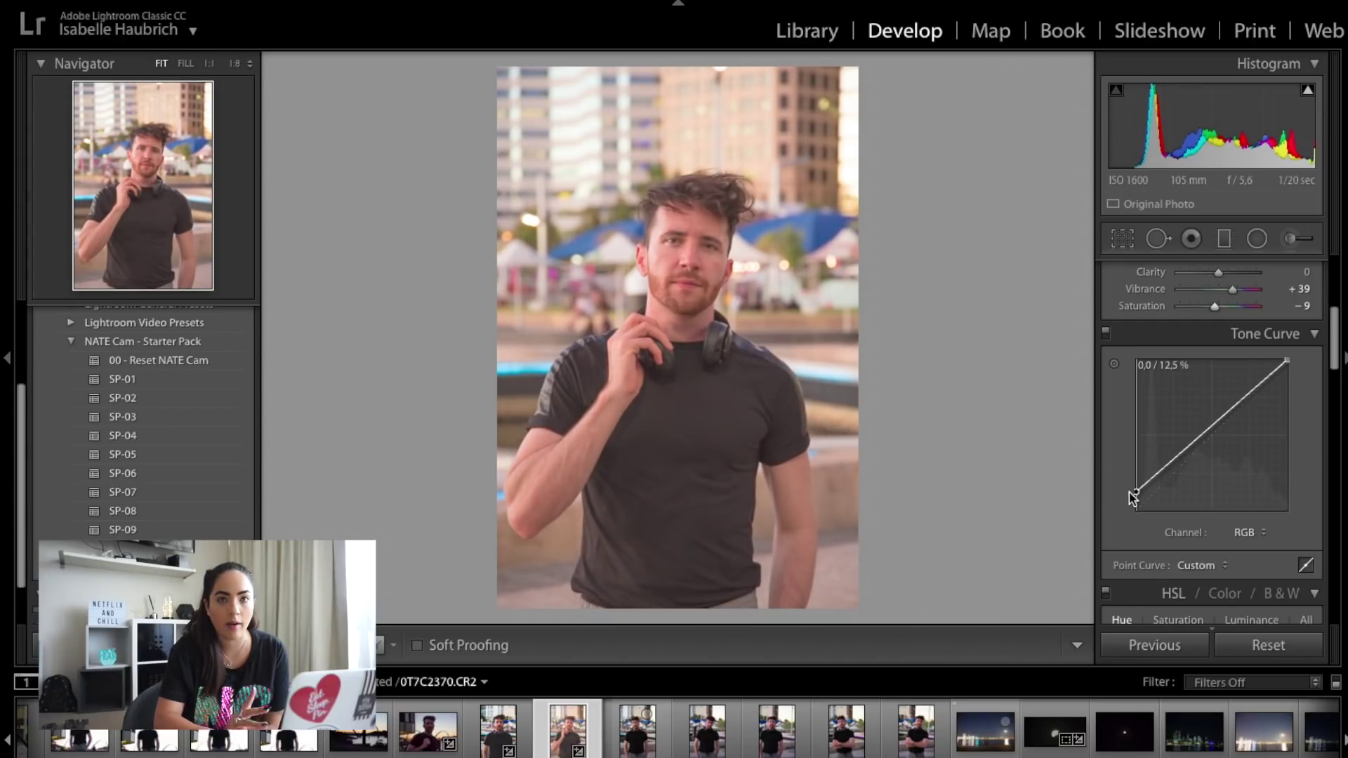
click(1304, 568)
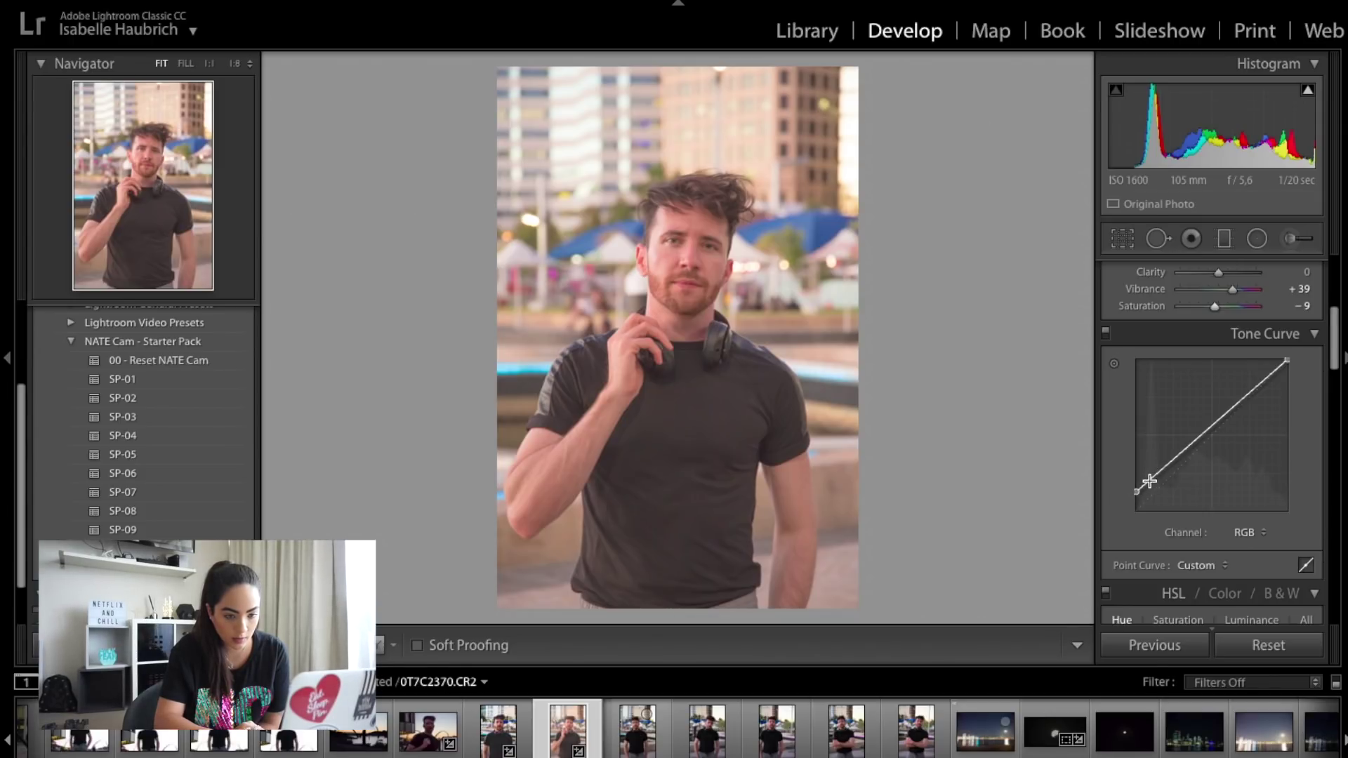
Add shadow, midtone and highlight curve points for an S-curve, black point near 12.2%
mouse_move(1137, 491)
drag(1136, 489, 1135, 497)
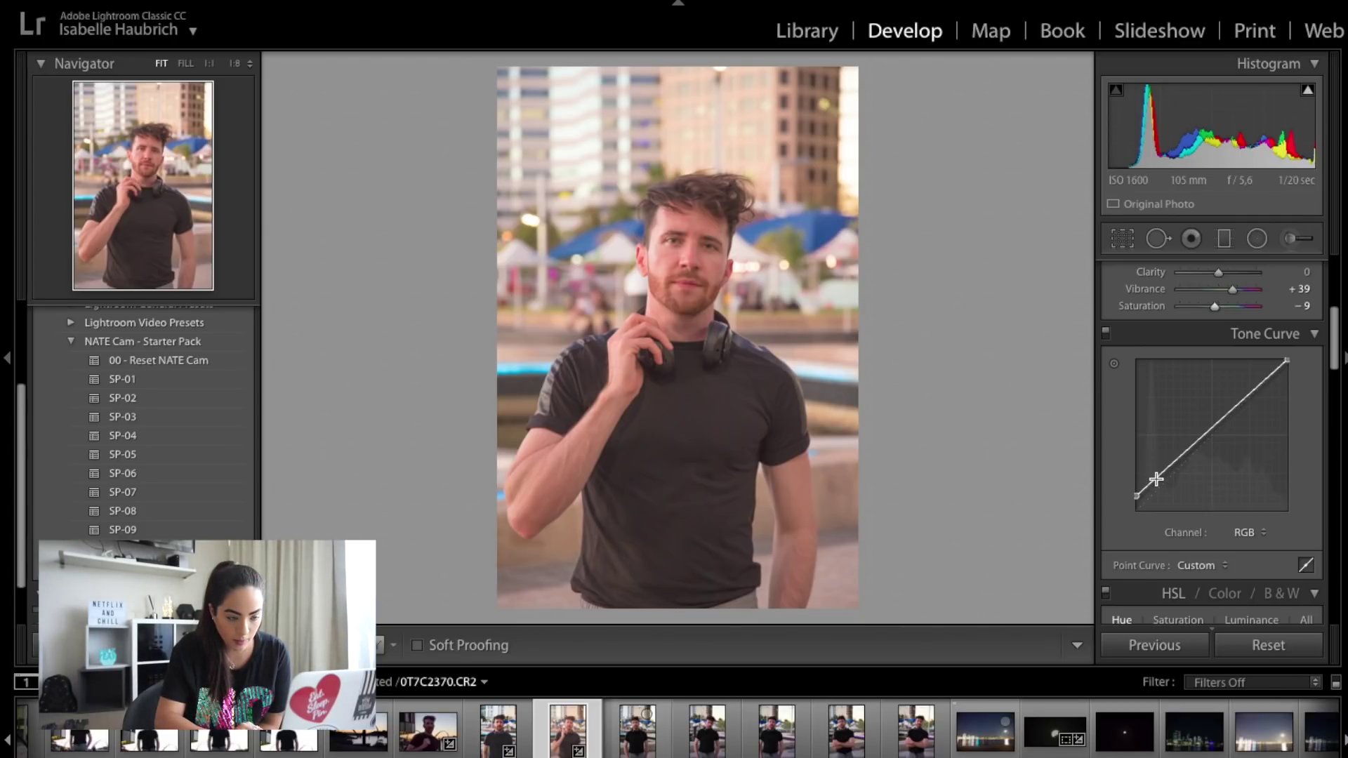
drag(1155, 478, 1157, 495)
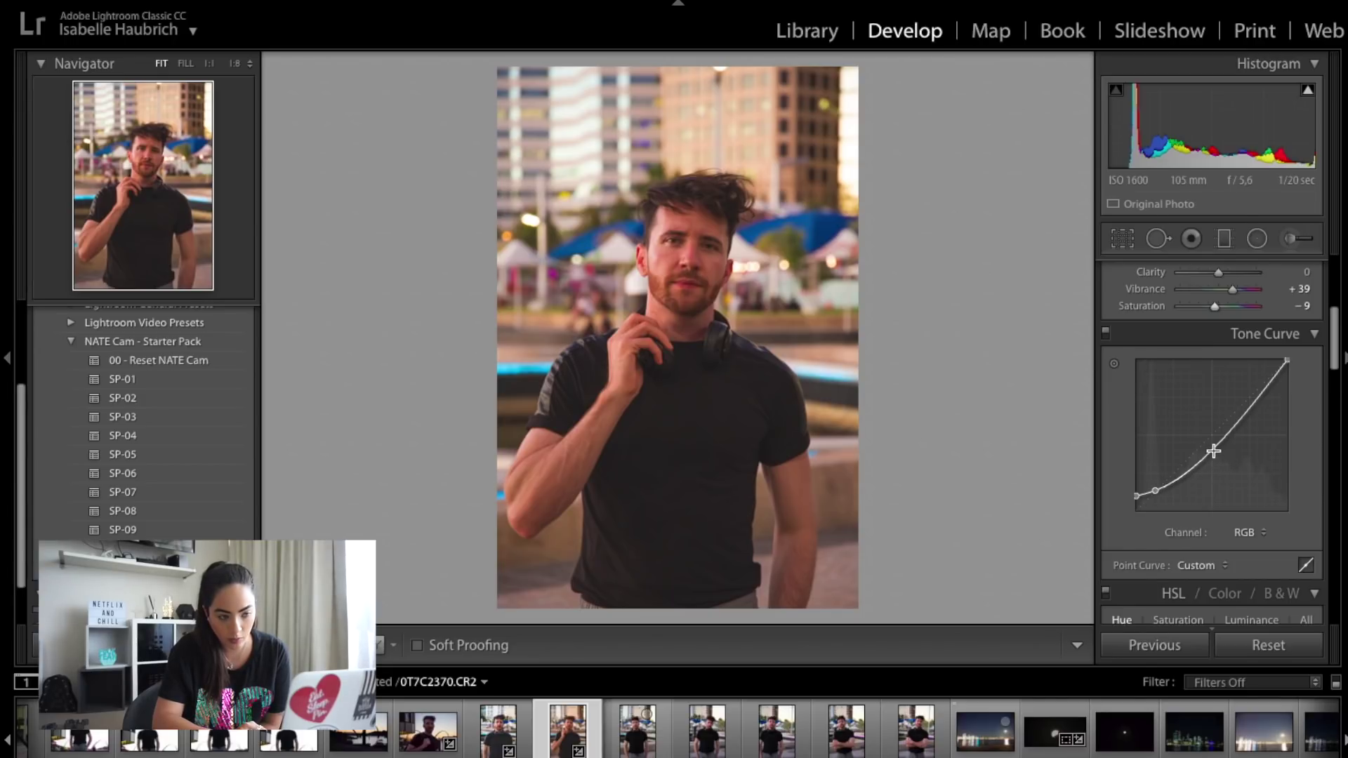
drag(1213, 451, 1215, 434)
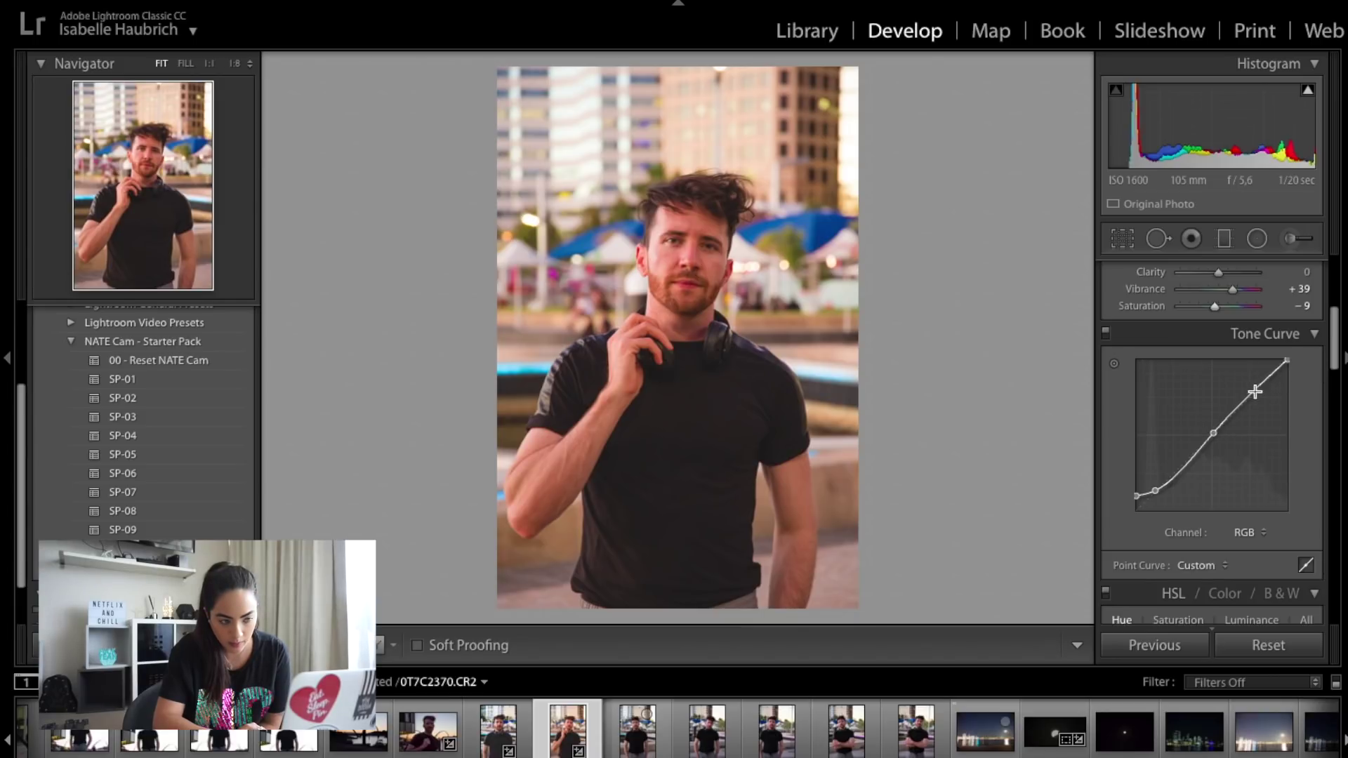
drag(1253, 392, 1253, 380)
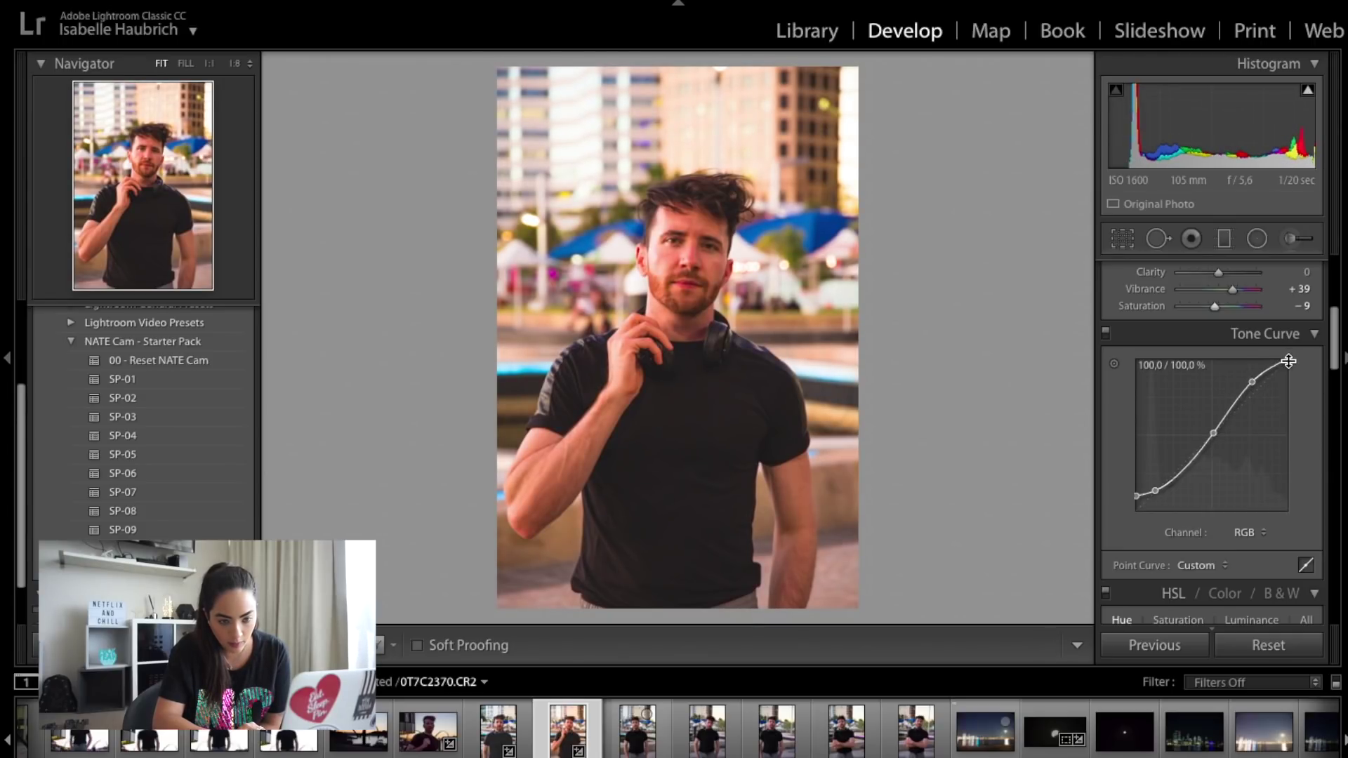
drag(1288, 361, 1292, 374)
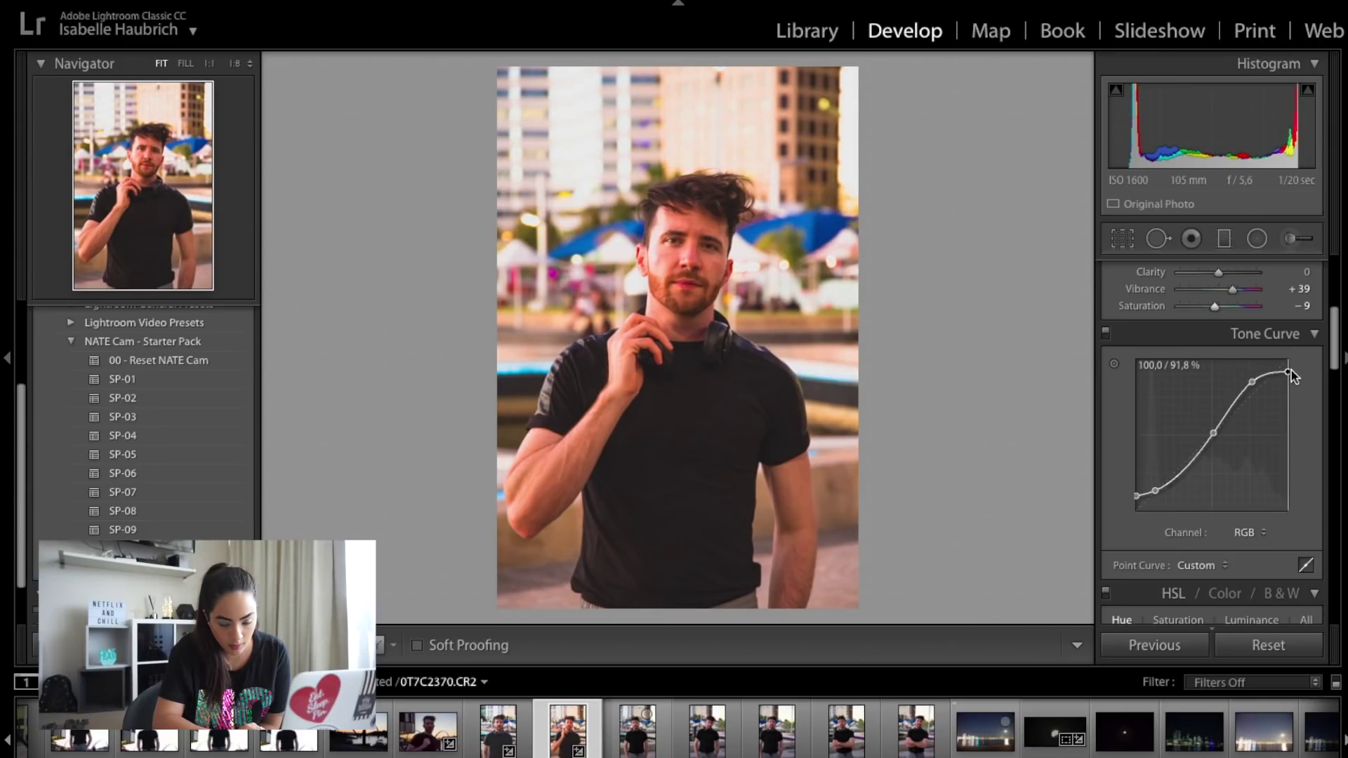
drag(1253, 383, 1256, 392)
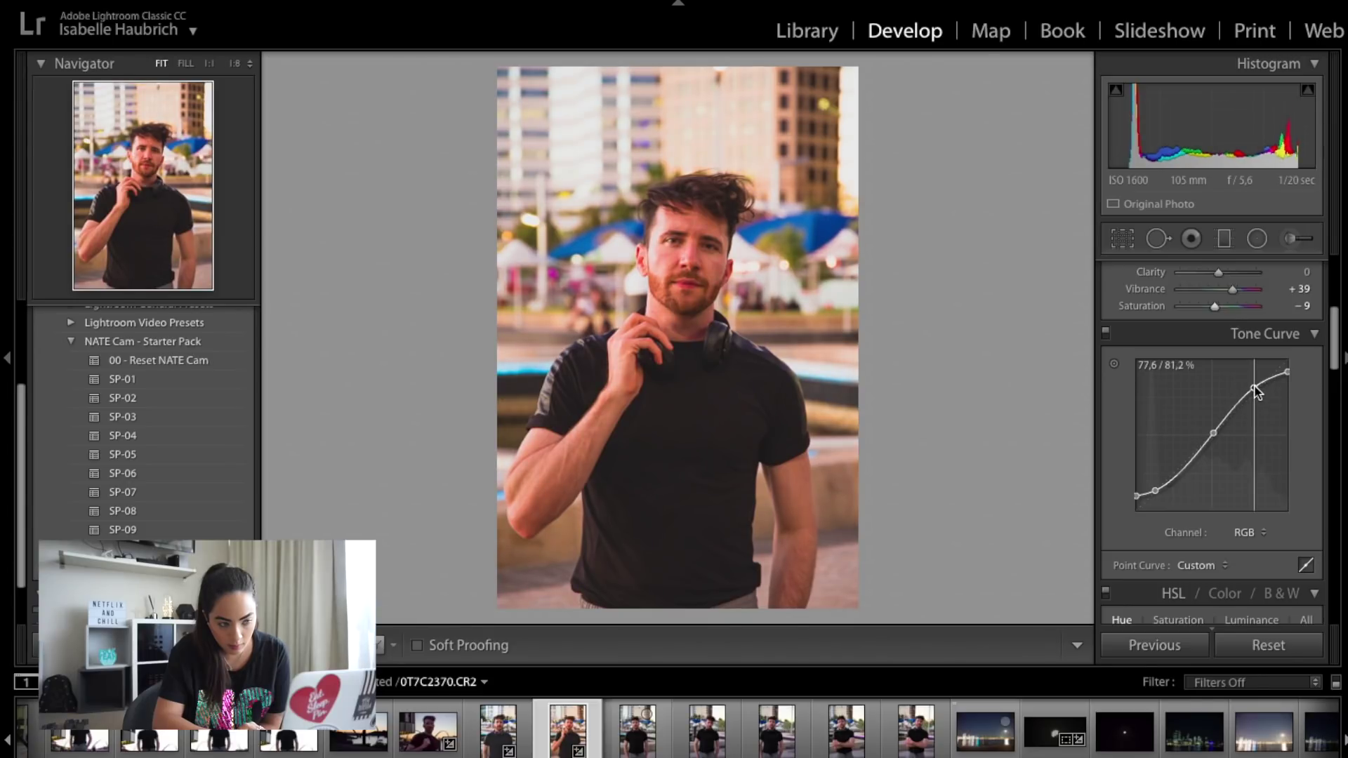
drag(1256, 392, 1254, 387)
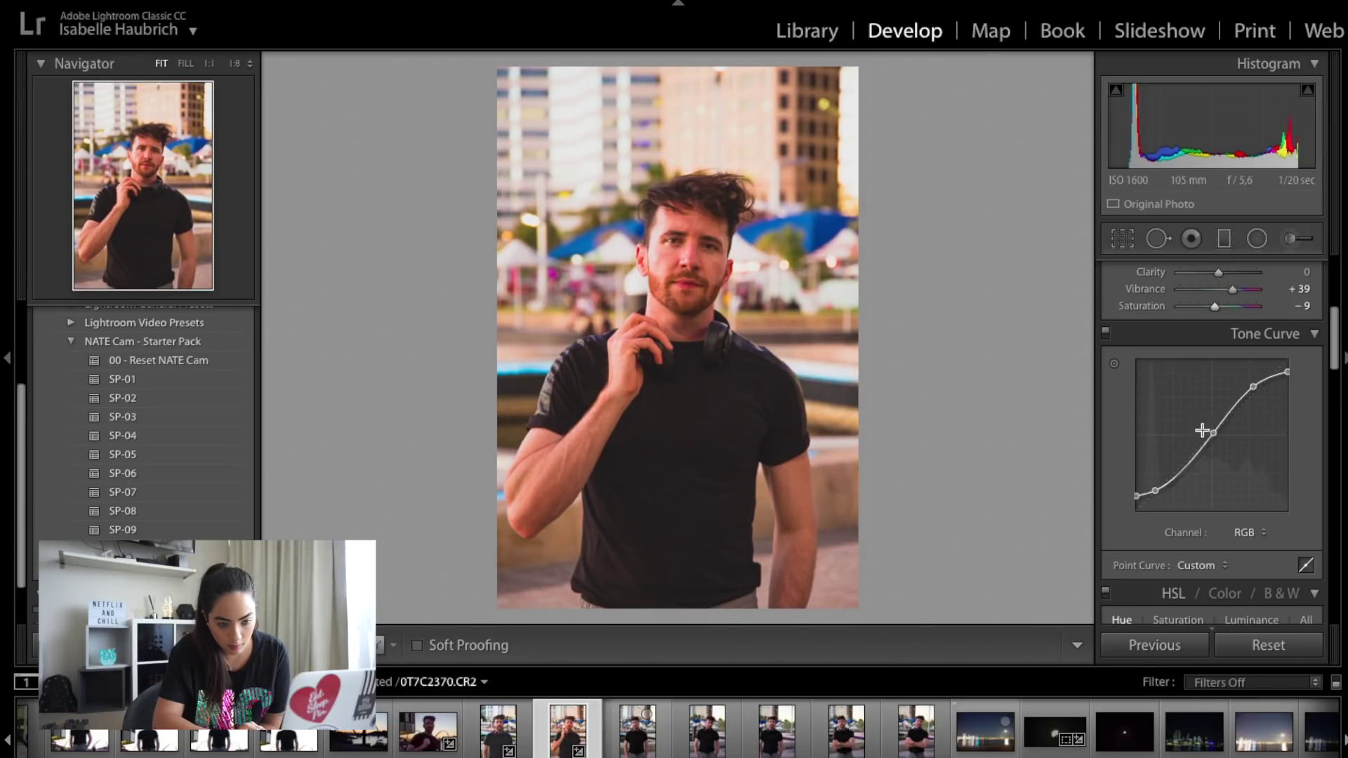
drag(1213, 433, 1212, 446)
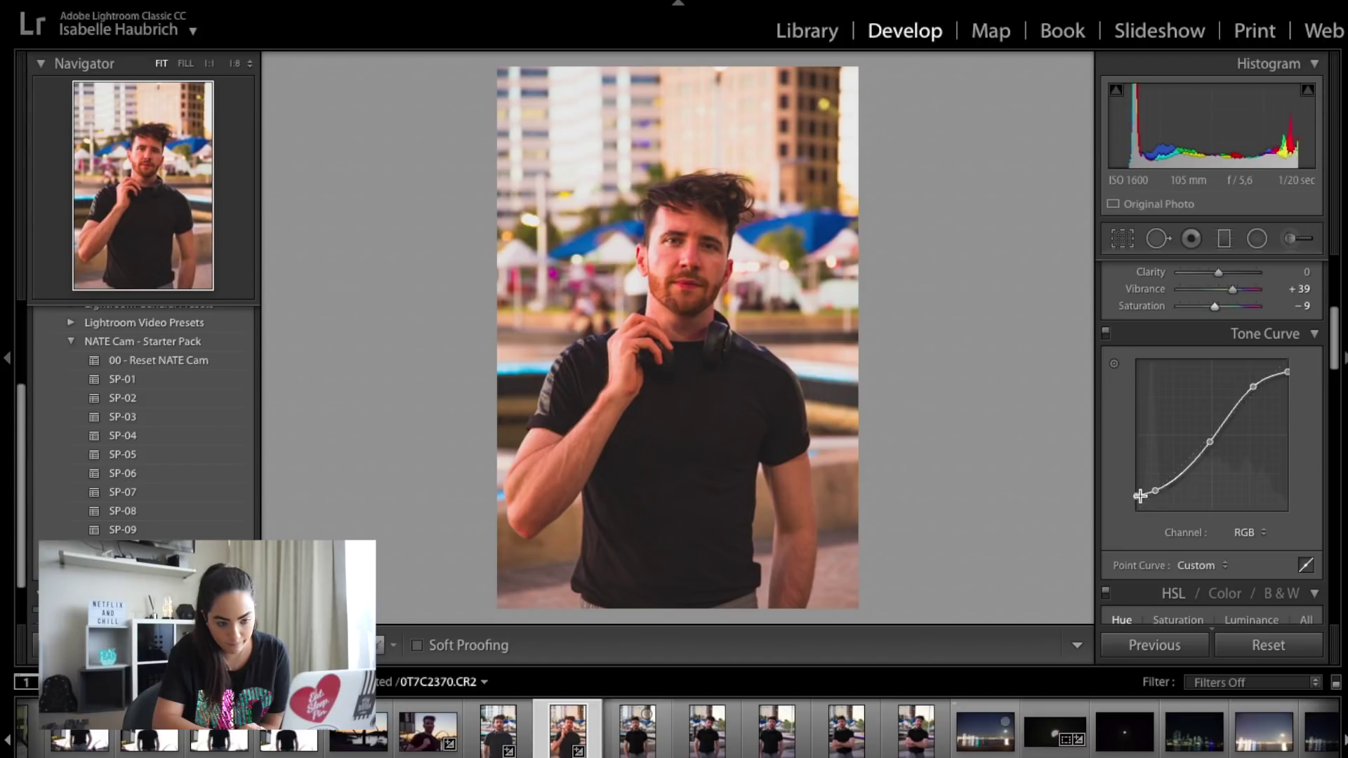
drag(1138, 494, 1137, 498)
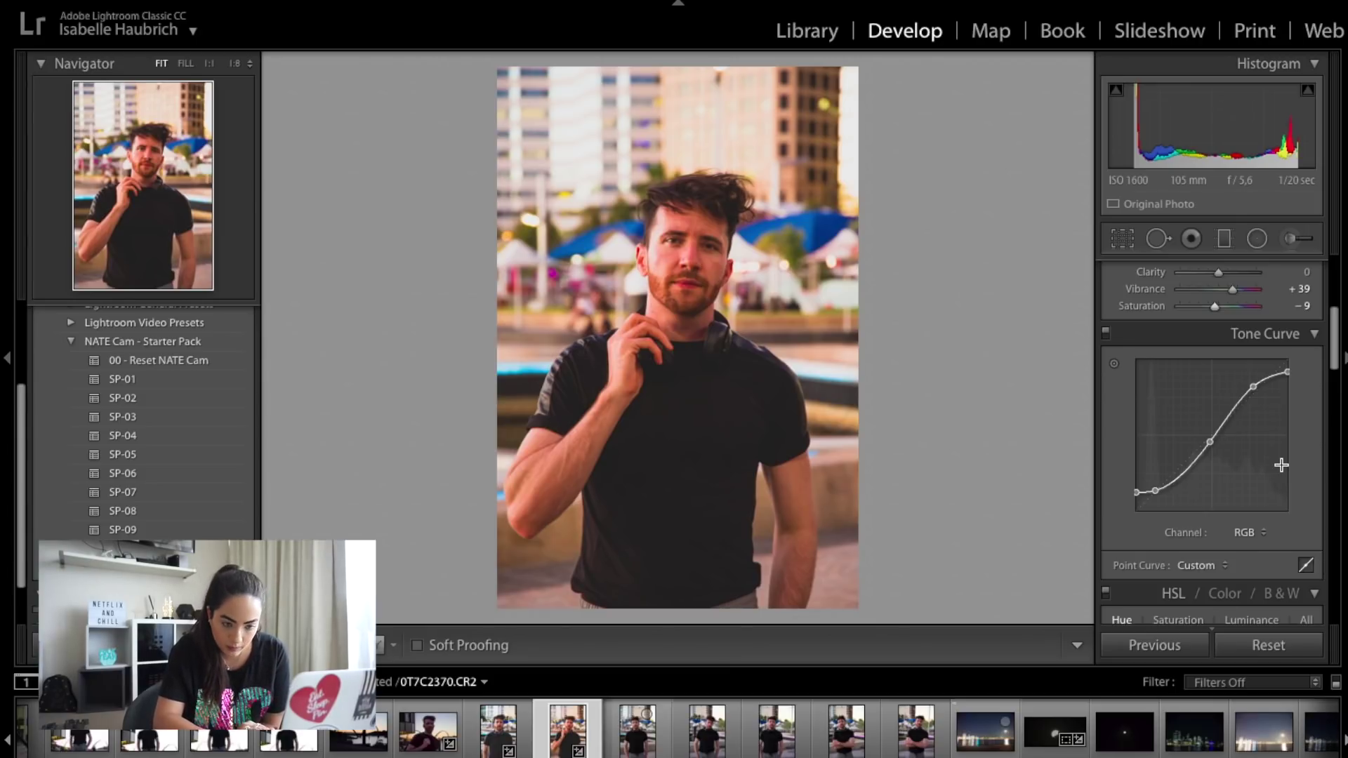
Set the Effects panel Dehaze Amount to +13
scroll(1255, 485, down, 3)
scroll(1255, 483, down, 4)
scroll(1255, 481, down, 4)
scroll(1255, 477, down, 4)
scroll(1255, 478, down, 4)
scroll(1255, 478, down, 4)
scroll(1255, 480, down, 4)
scroll(1256, 483, down, 3)
scroll(1256, 483, up, 2)
scroll(1256, 483, down, 4)
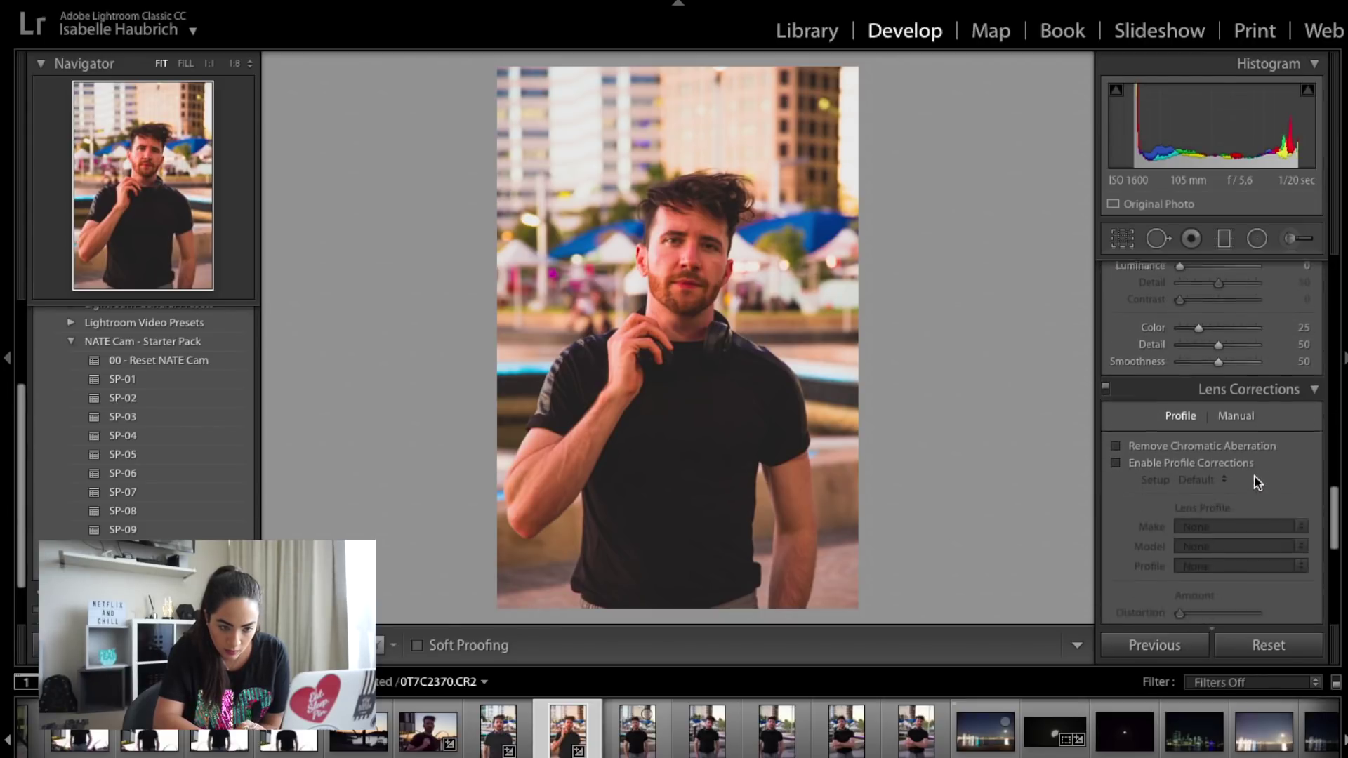
scroll(1256, 483, down, 1)
scroll(1257, 483, down, 2)
scroll(1257, 483, down, 3)
scroll(1257, 483, down, 3)
scroll(1257, 483, down, 2)
scroll(1257, 480, down, 3)
scroll(1257, 483, down, 1)
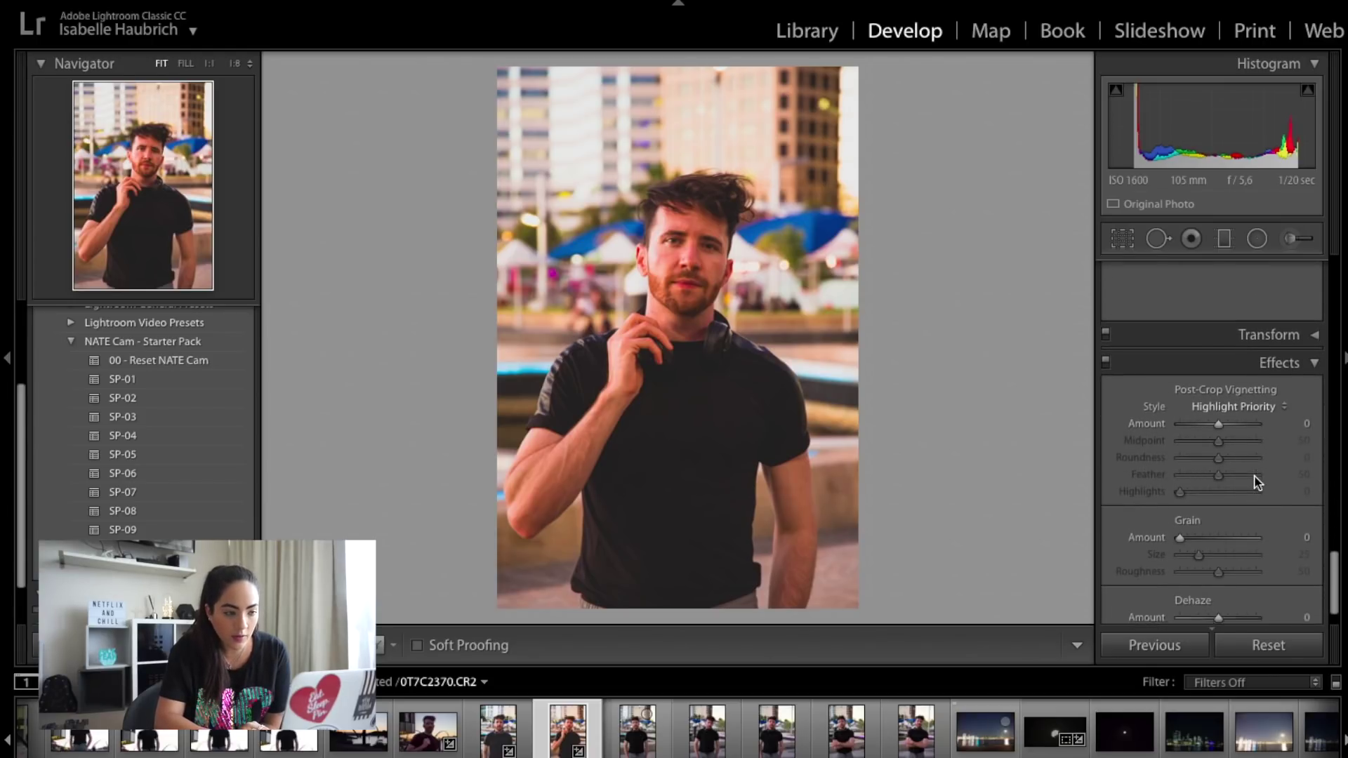
scroll(1254, 478, down, 1)
scroll(1236, 481, down, 1)
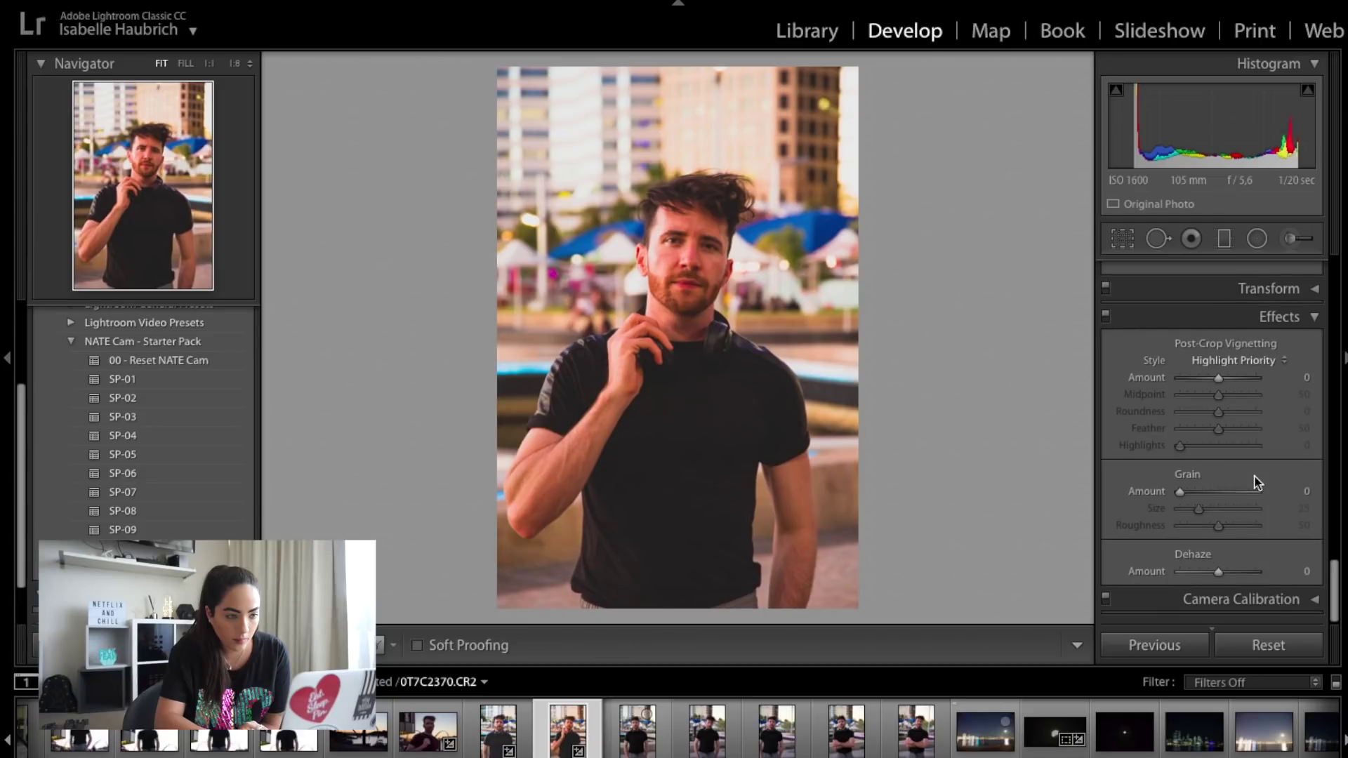
drag(1221, 575, 1236, 575)
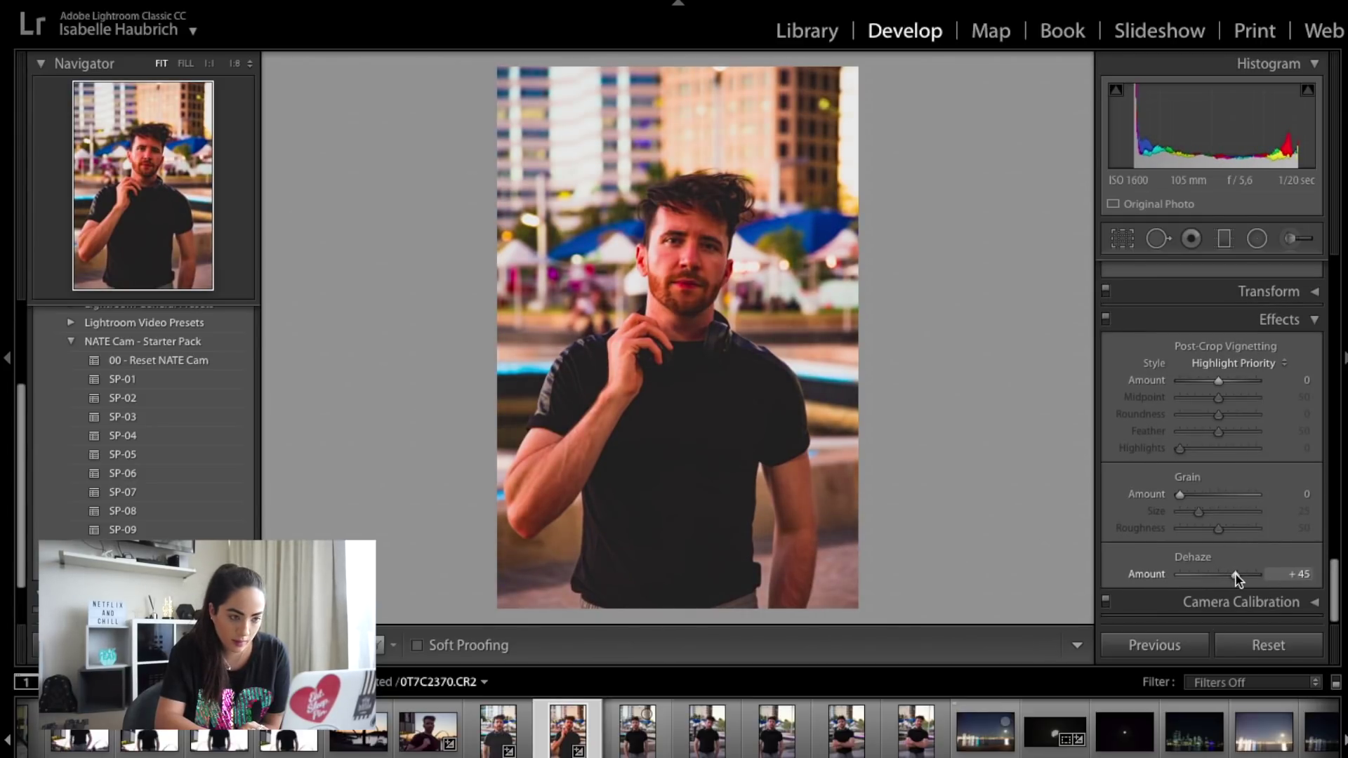
drag(1236, 574, 1231, 574)
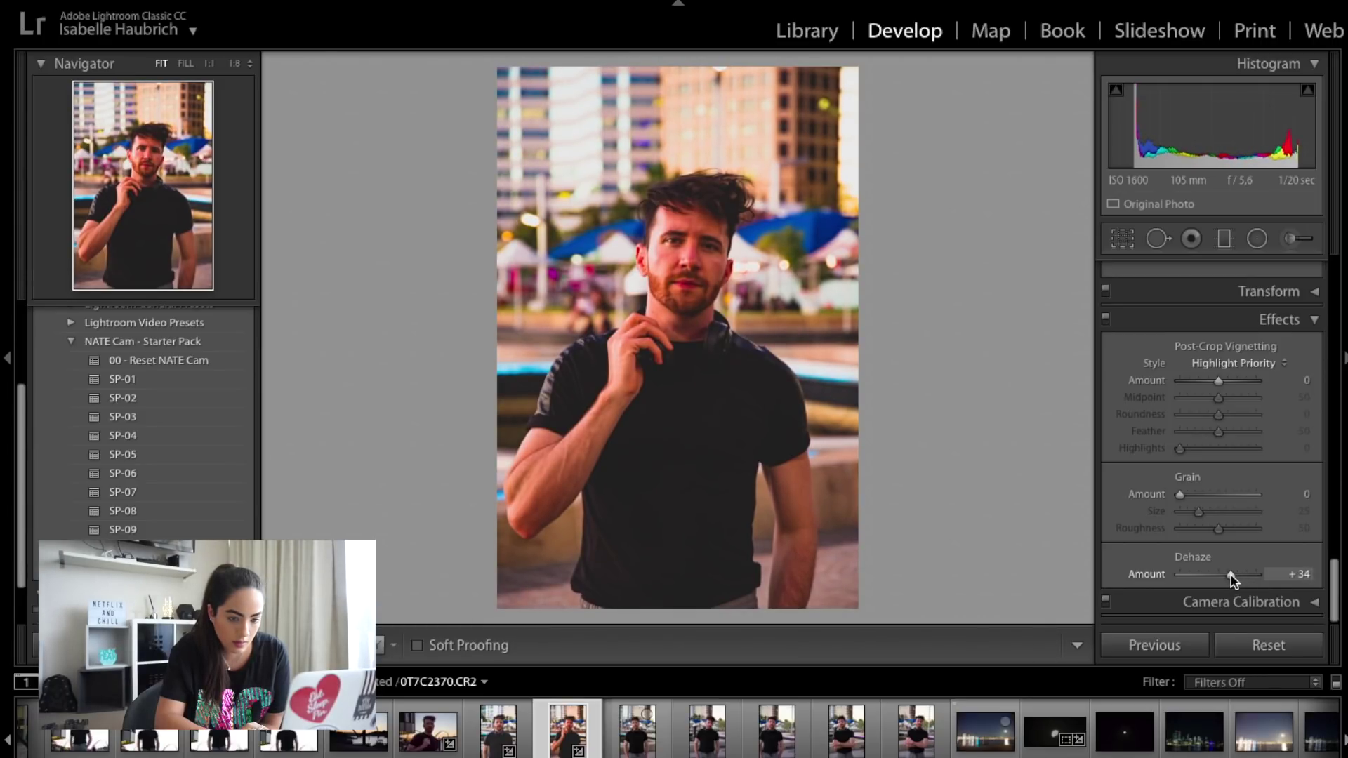
mouse_move(1231, 575)
mouse_down()
mouse_move(1300, 575)
mouse_move(1224, 575)
mouse_up()
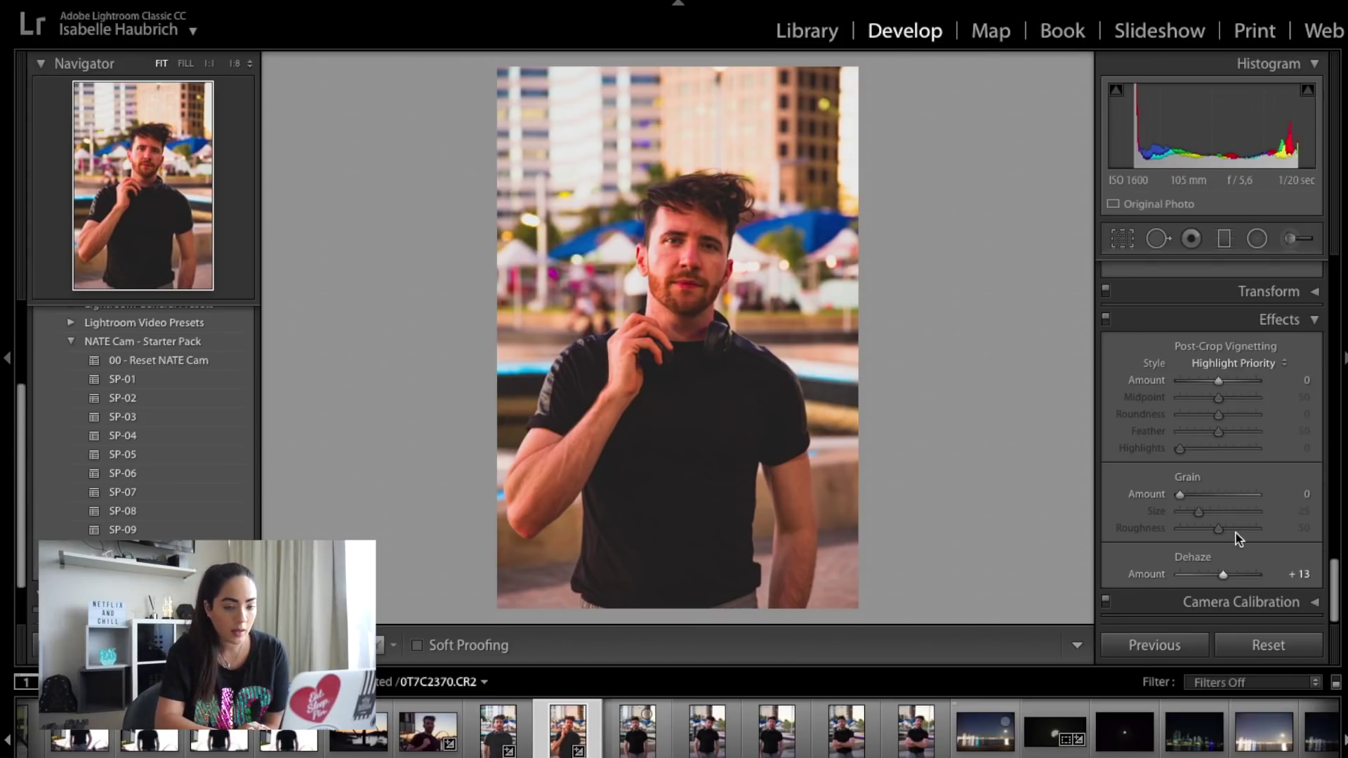
Shift the HSL Orange and Yellow hues to −20 each
scroll(1257, 528, up, 1)
scroll(1259, 528, up, 5)
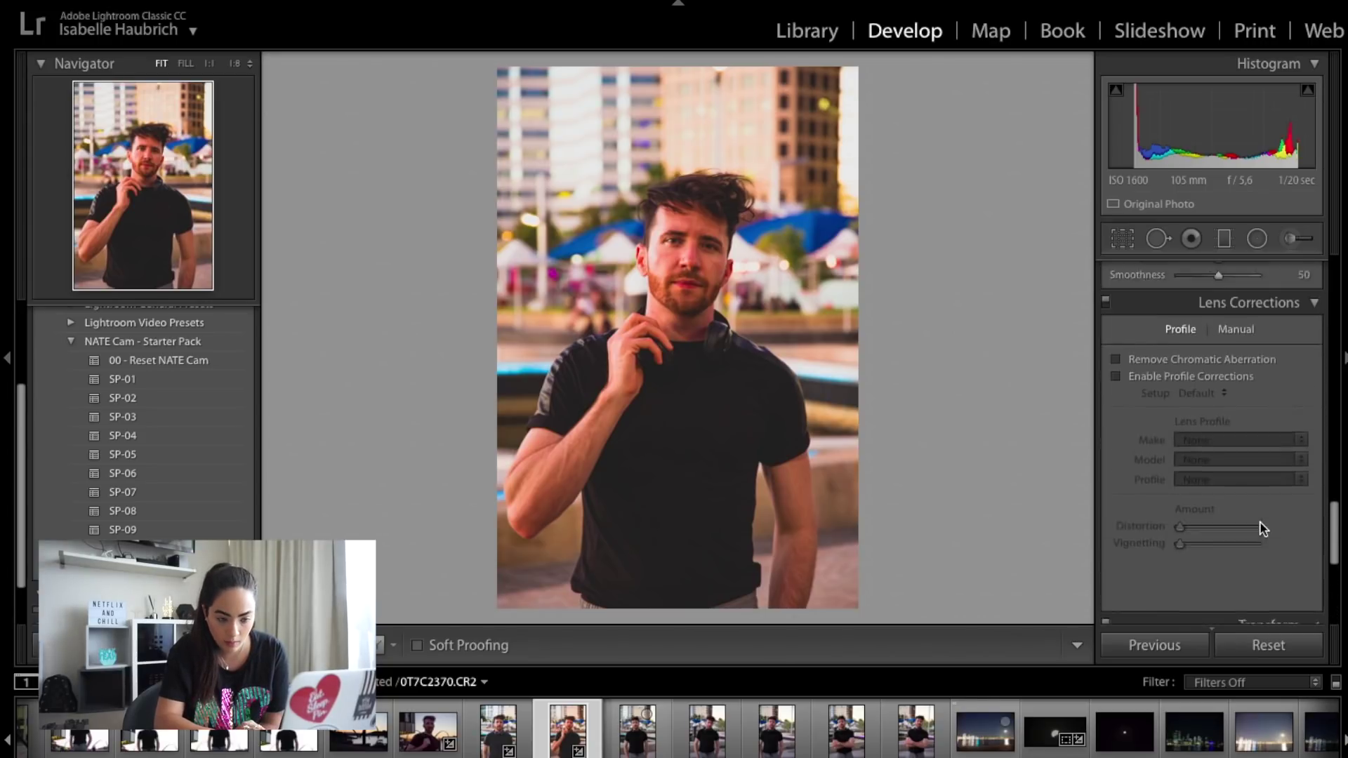
scroll(1259, 528, up, 3)
scroll(1259, 528, up, 2)
scroll(1259, 528, up, 3)
scroll(1259, 528, up, 4)
scroll(1260, 528, up, 4)
scroll(1260, 528, up, 3)
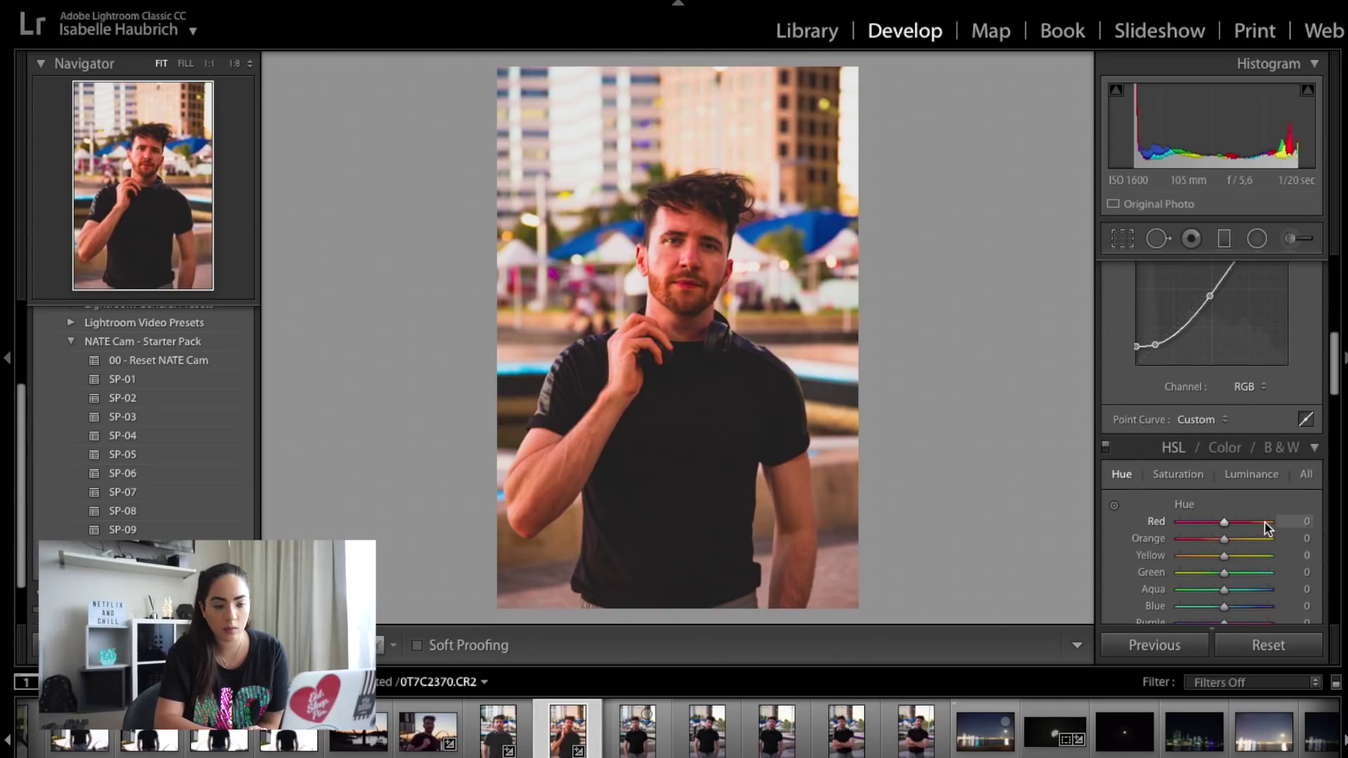
scroll(1266, 528, up, 1)
scroll(1267, 528, down, 3)
scroll(1266, 528, down, 1)
scroll(1266, 528, down, 3)
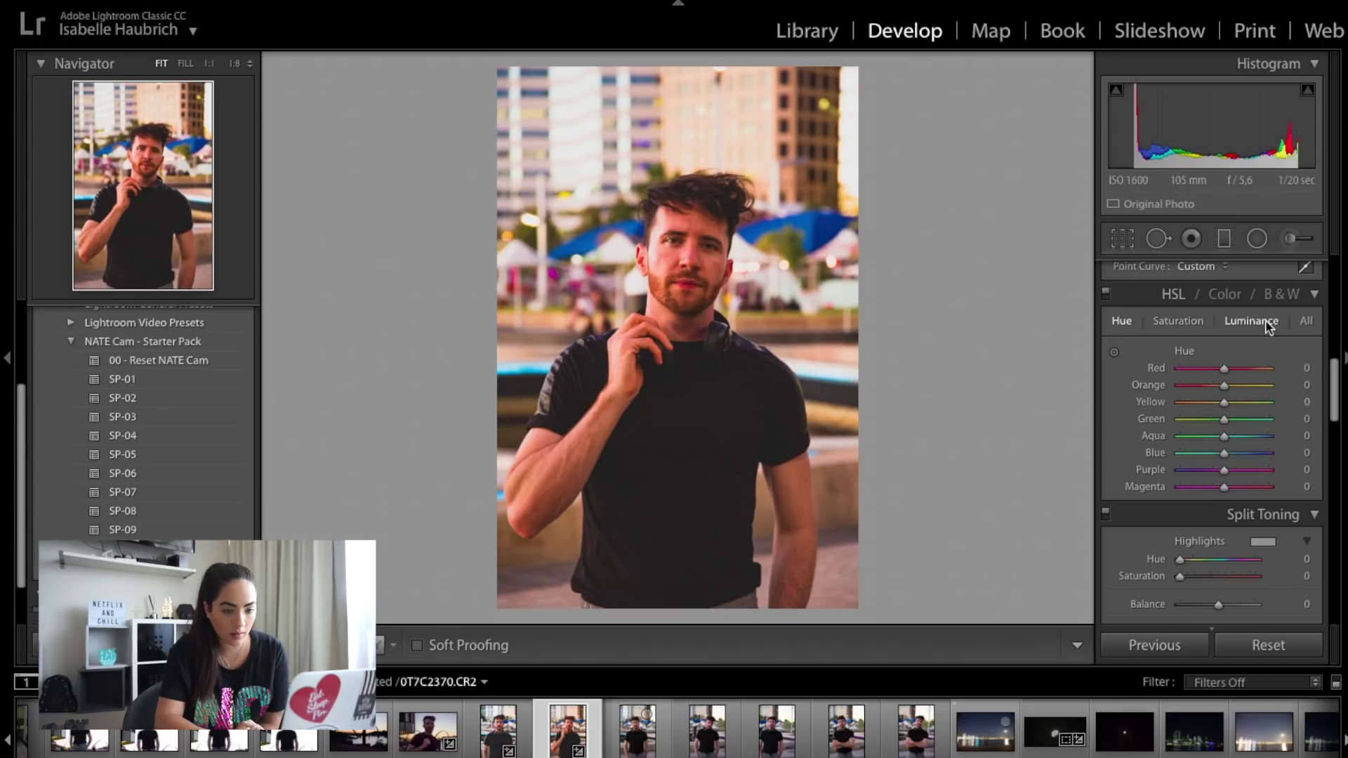
scroll(1226, 388, down, 1)
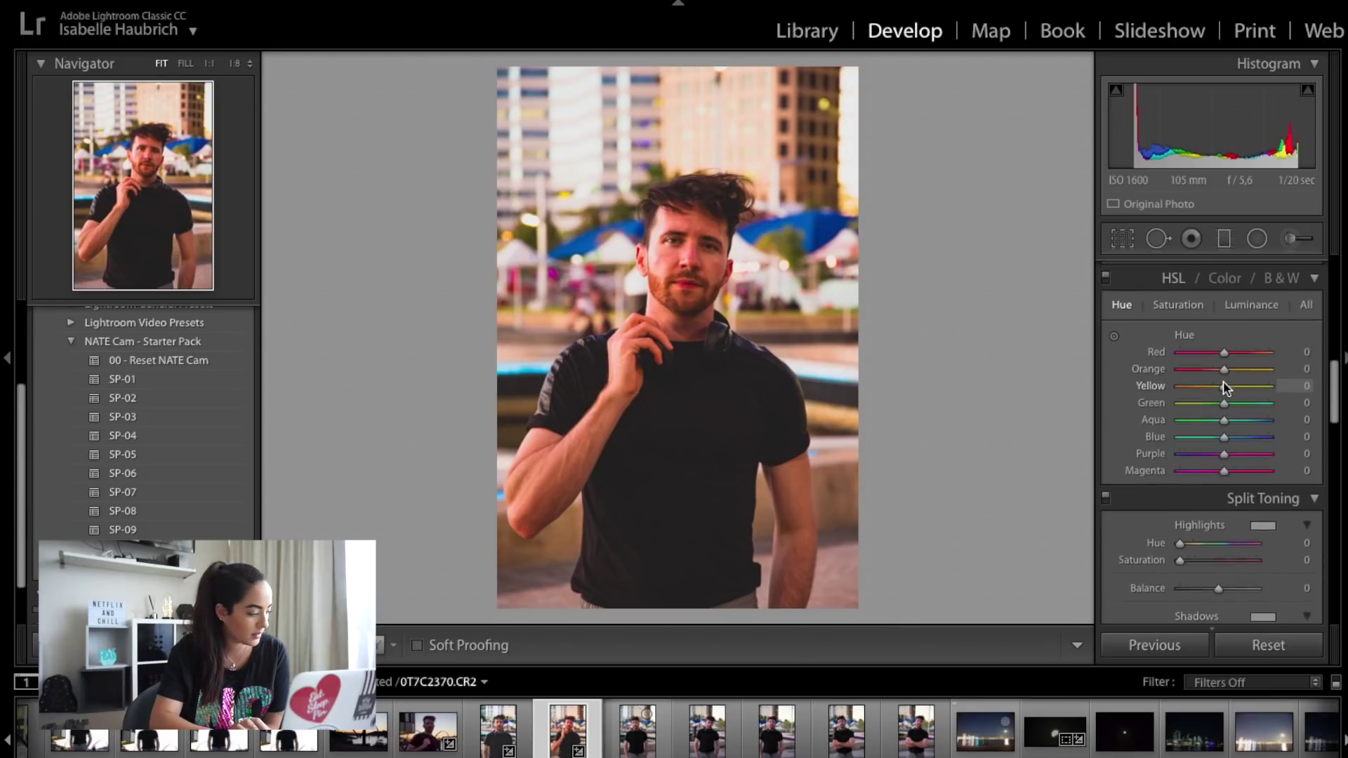
scroll(1225, 388, down, 1)
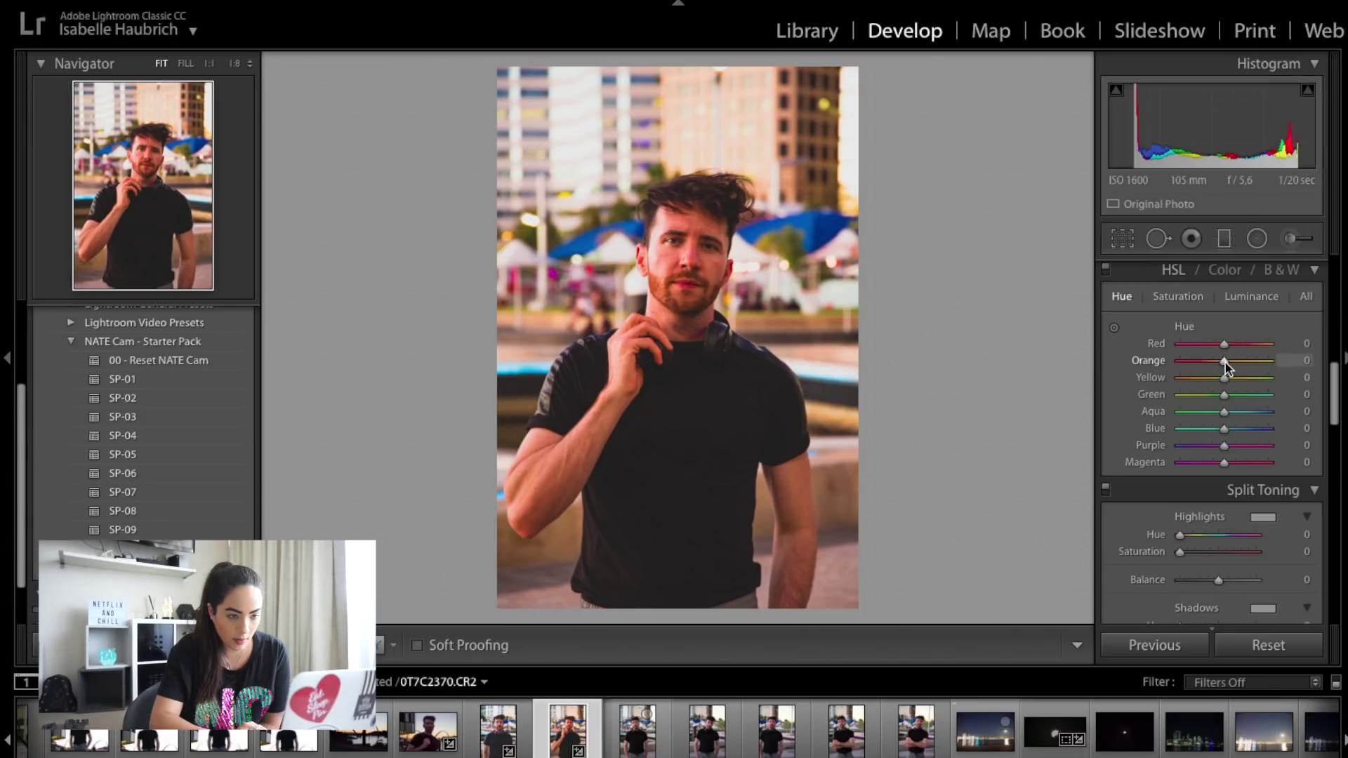
drag(1223, 362, 1213, 361)
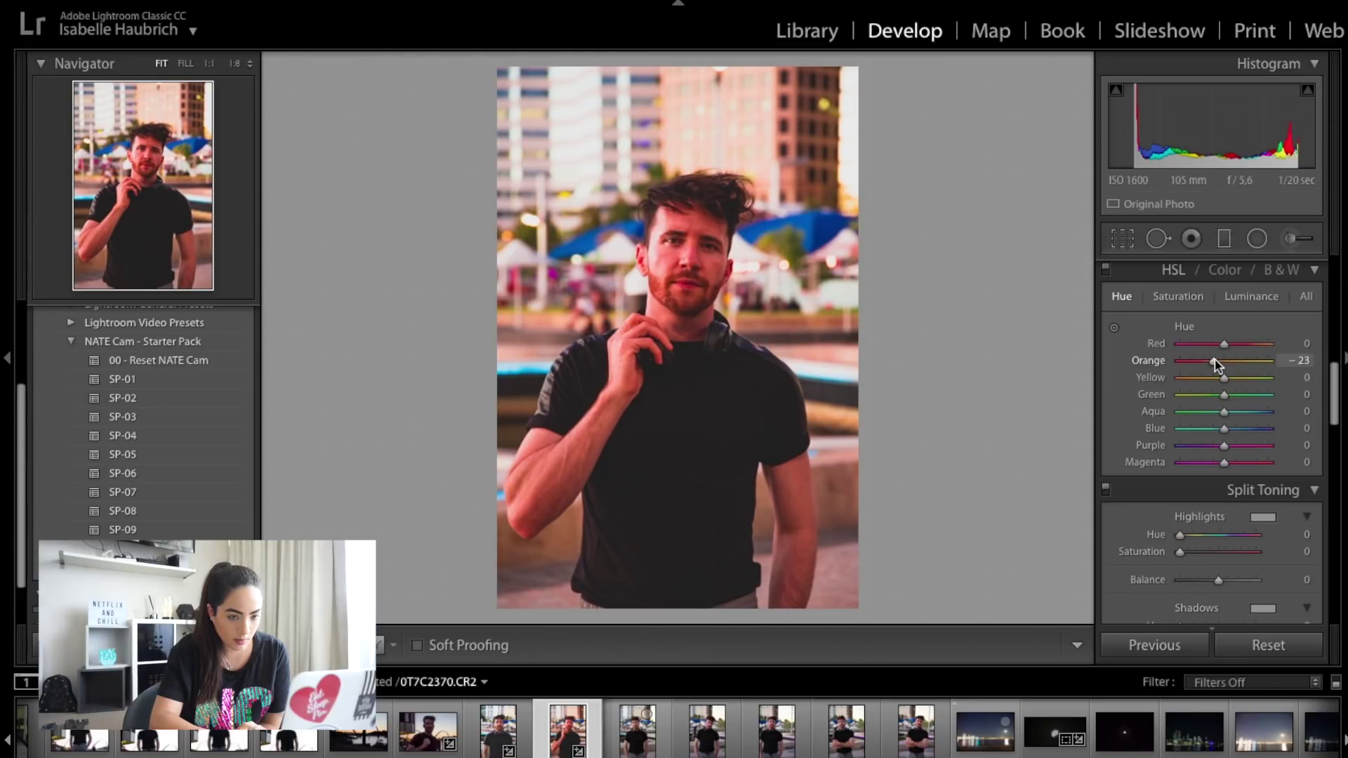
drag(1215, 360, 1216, 360)
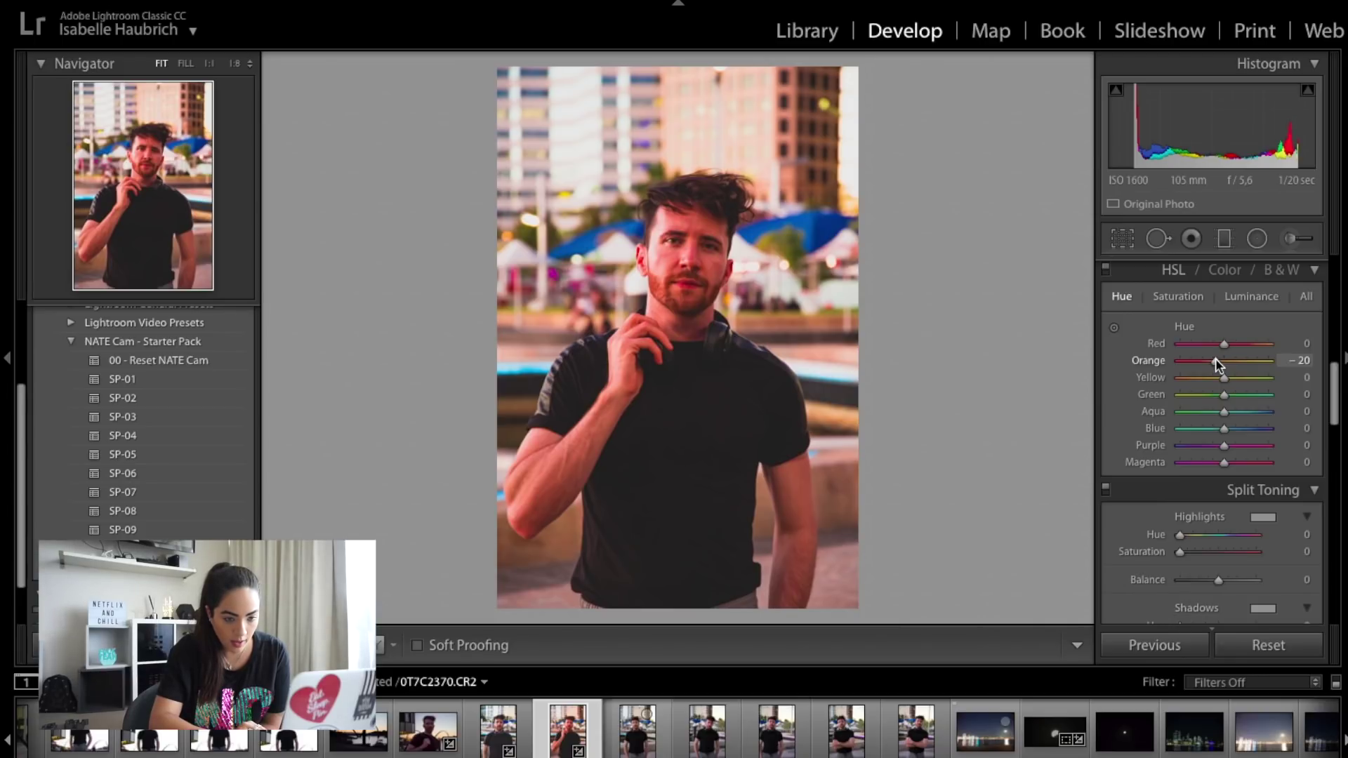
drag(1224, 381, 1216, 384)
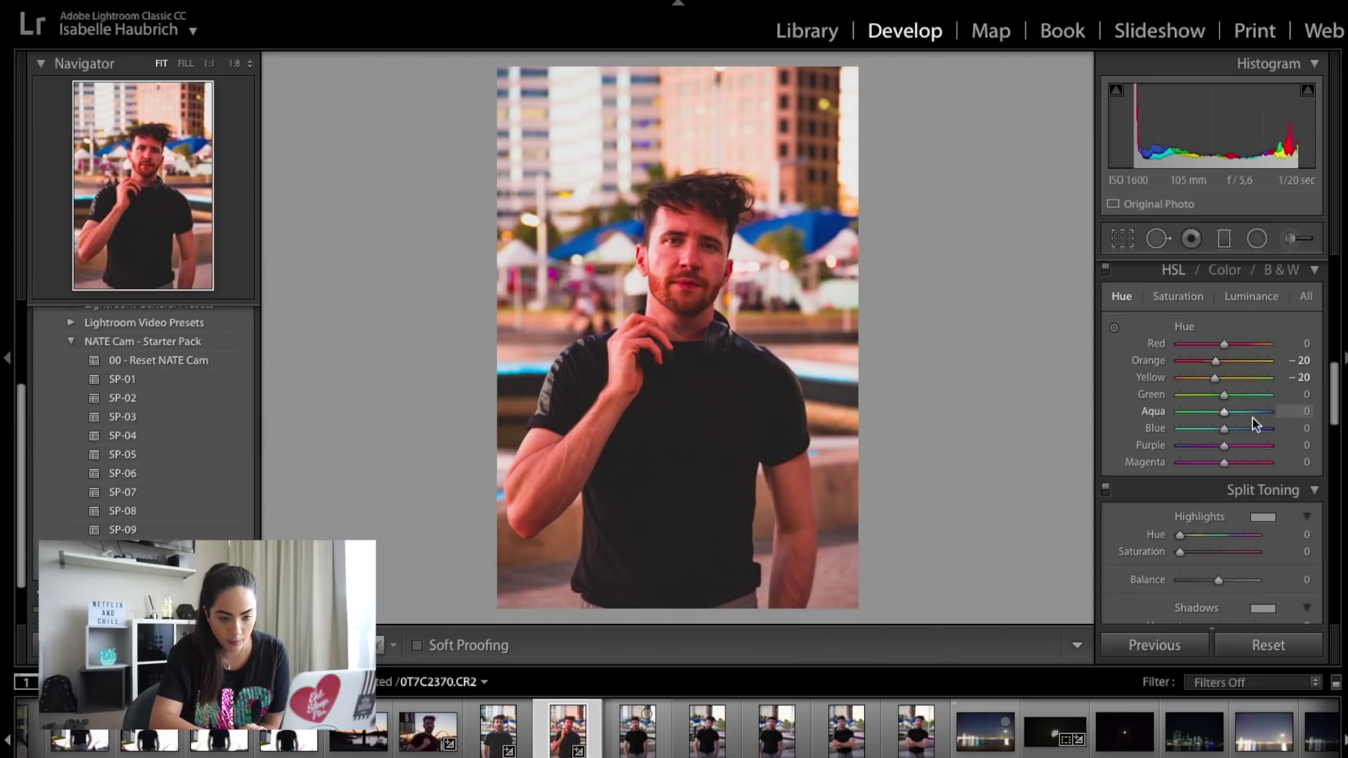
Shift the Green hue to +21, Aqua to +18 and Blue to −17
drag(1228, 397, 1236, 398)
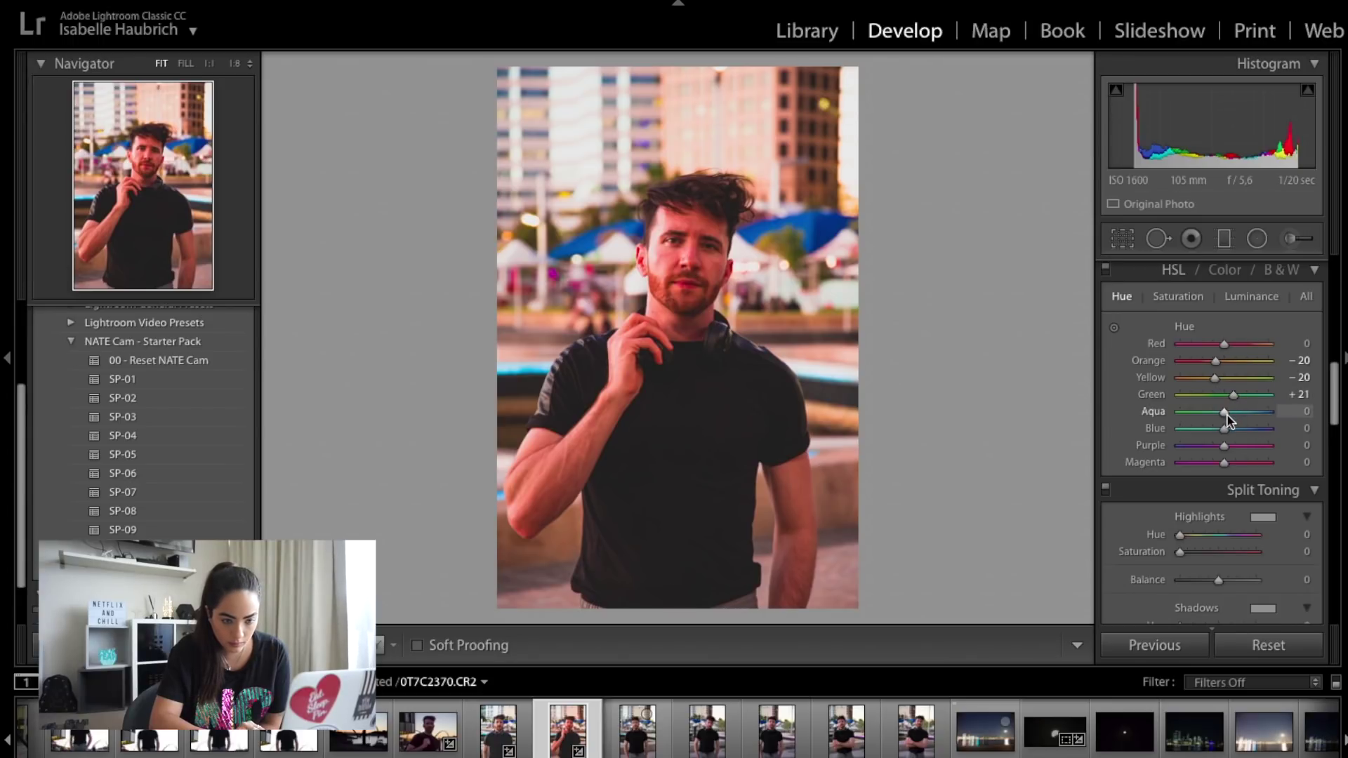
drag(1228, 415, 1283, 414)
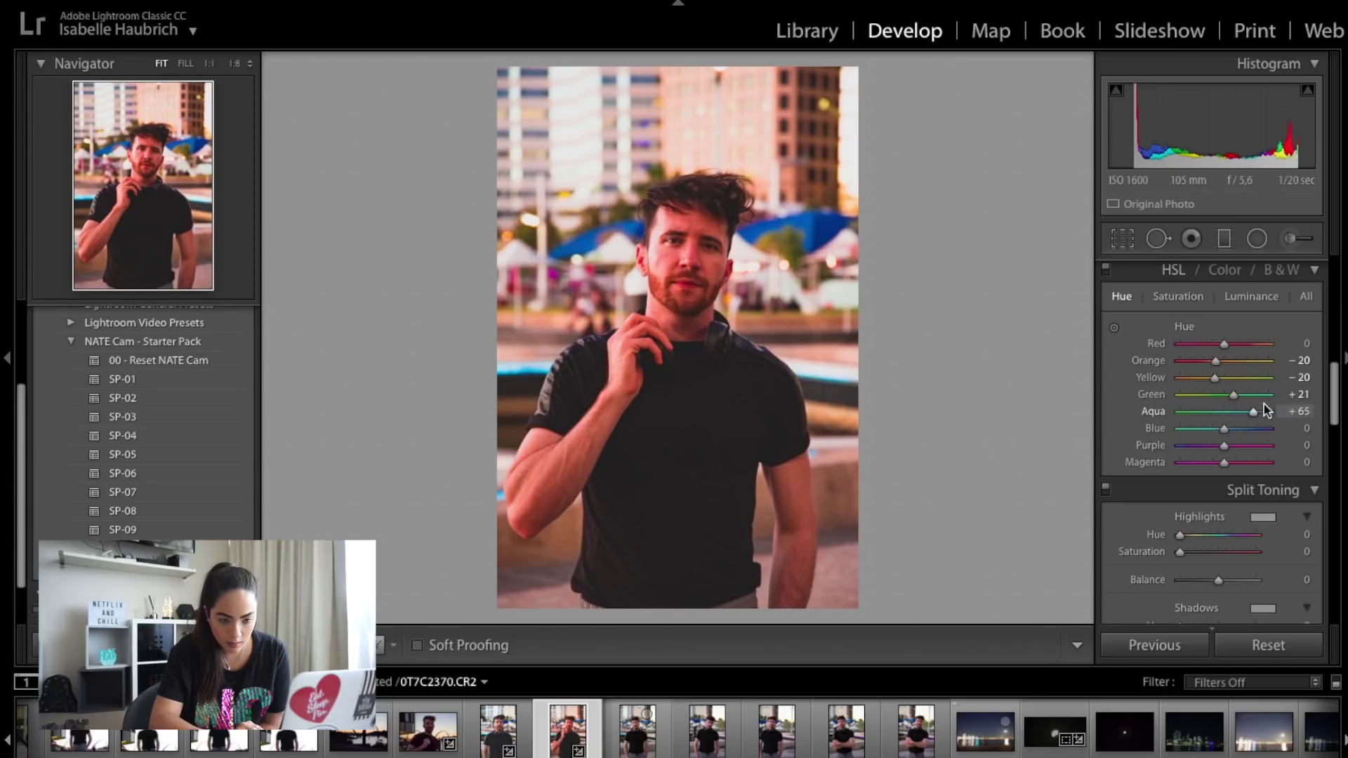
drag(1233, 418, 1236, 415)
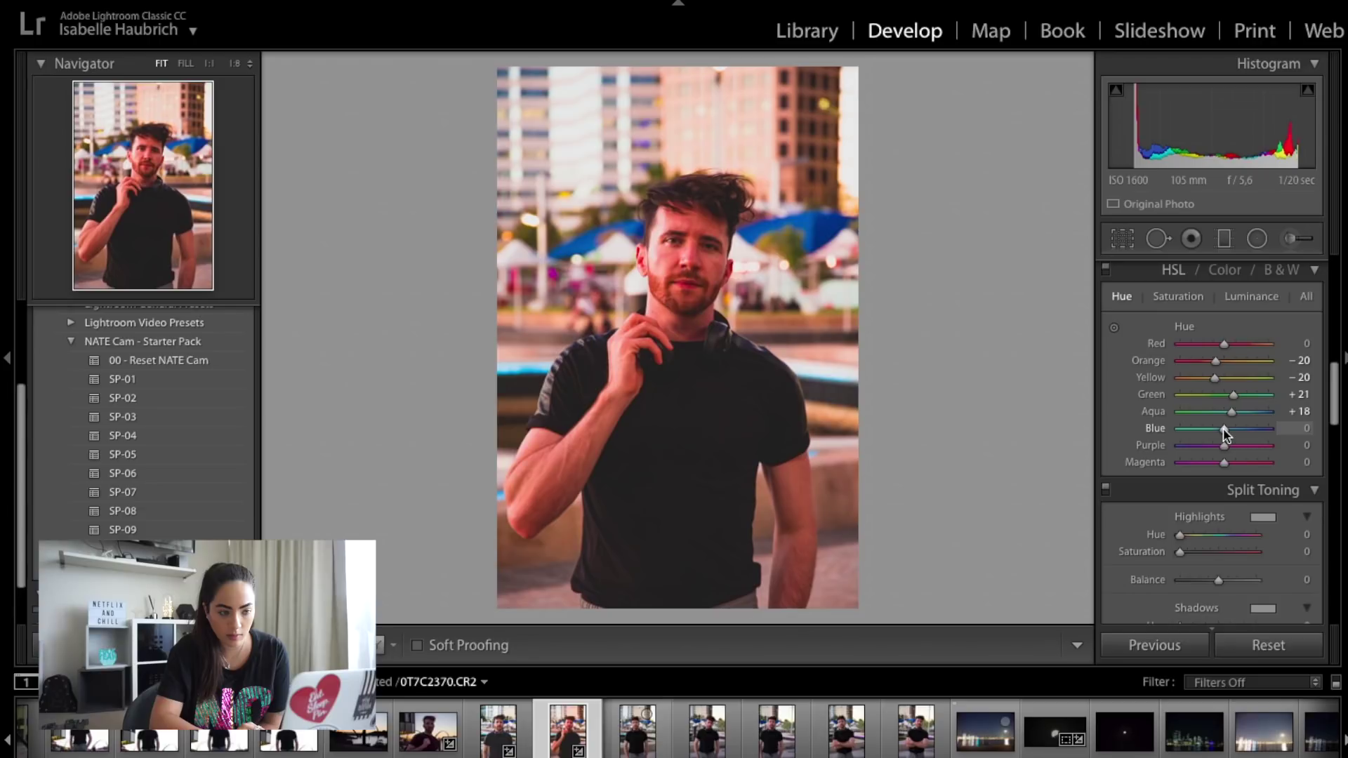
drag(1220, 433, 1219, 433)
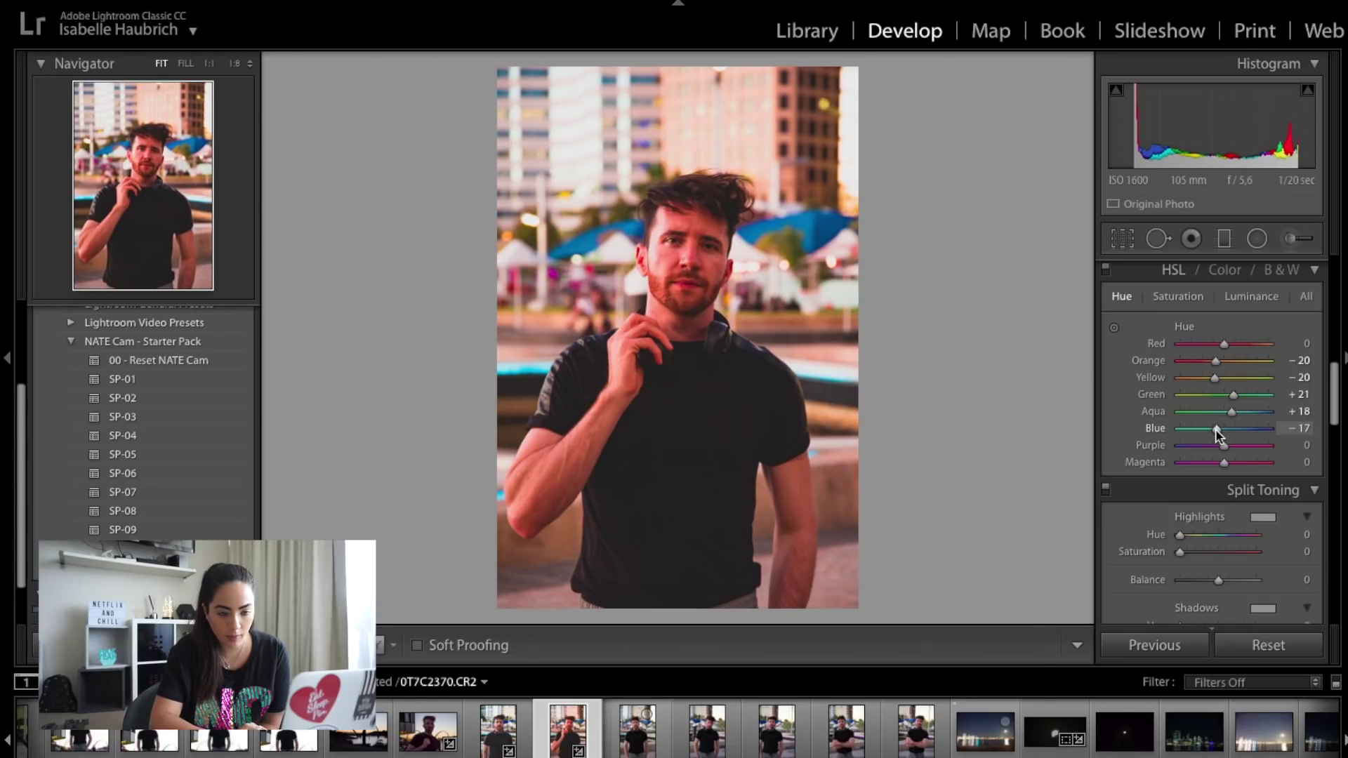
mouse_move(1217, 430)
mouse_down()
mouse_move(1158, 429)
mouse_move(1215, 430)
mouse_up()
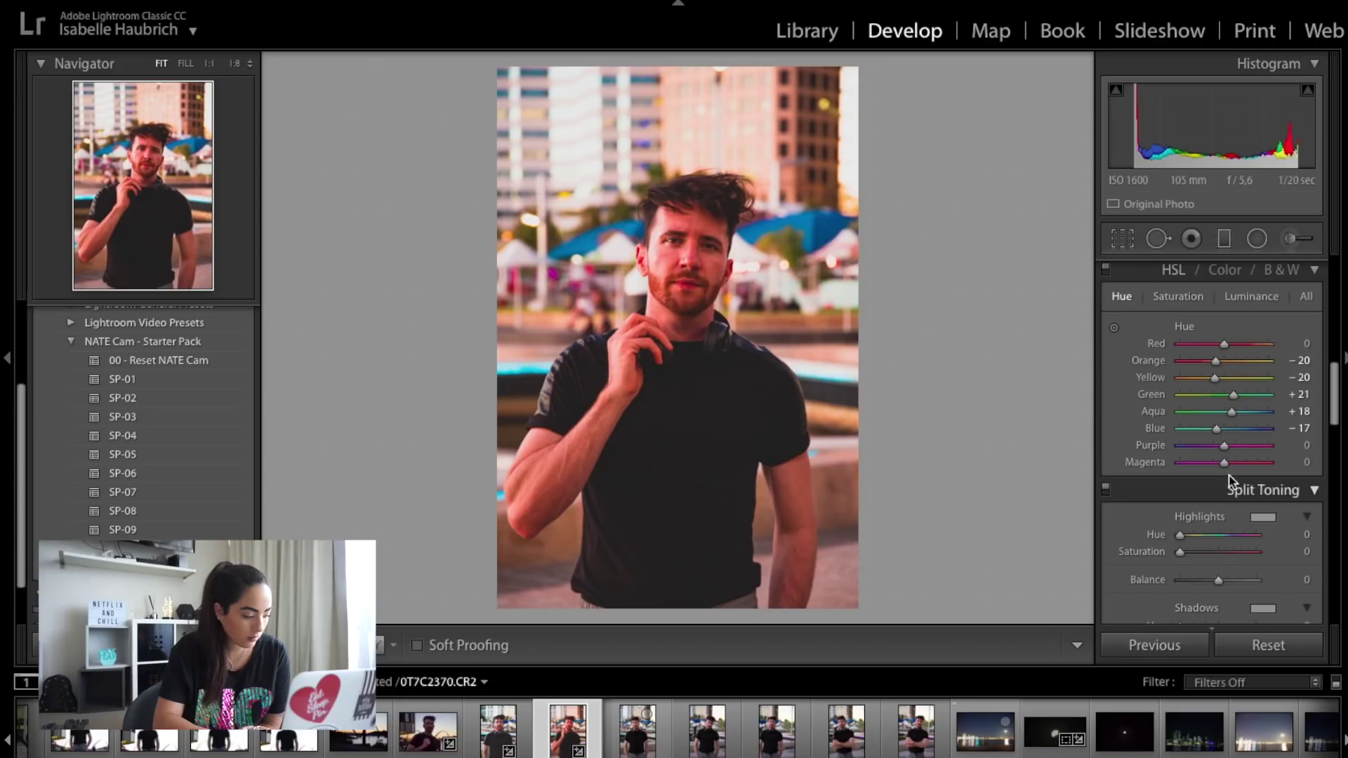
scroll(1241, 454, down, 3)
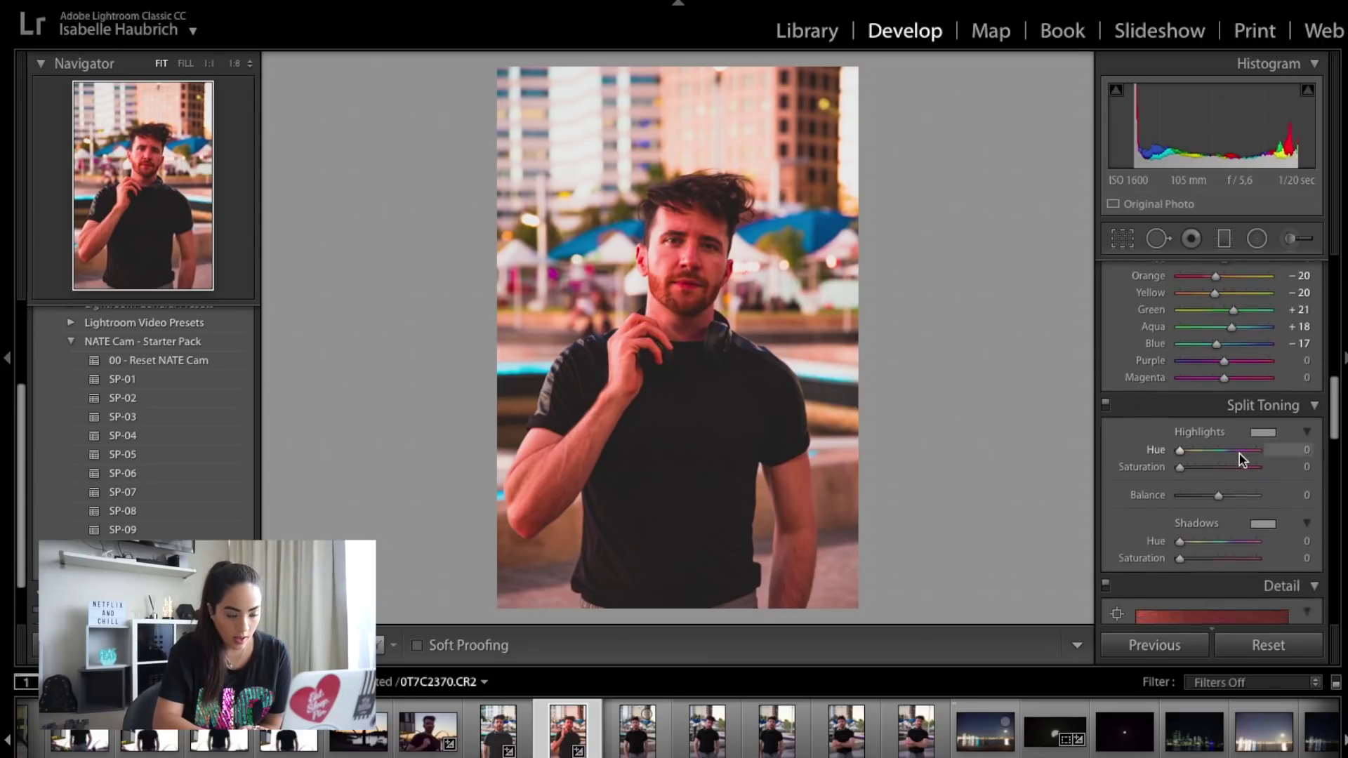
scroll(1241, 453, up, 4)
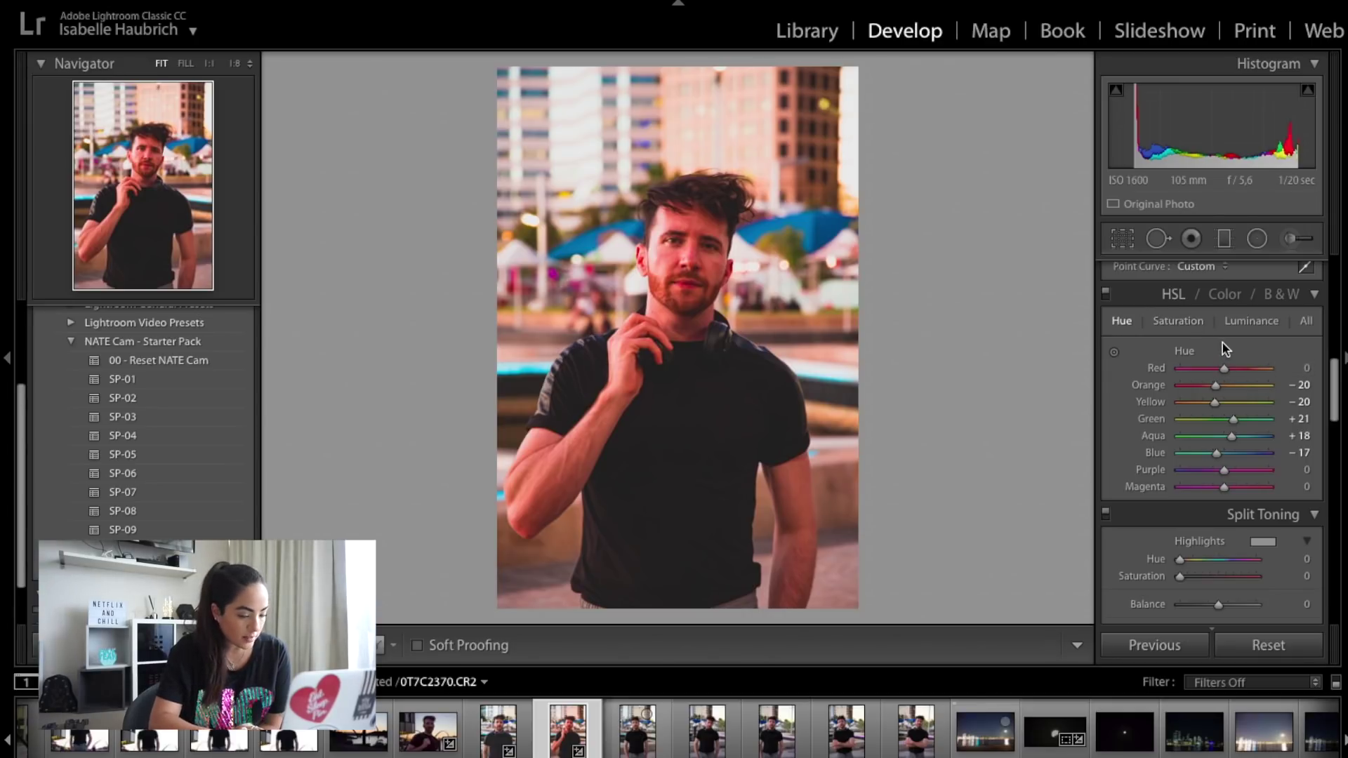
In HSL Saturation, lower Red to −19, Yellow −21, Green −59, Blue −43, and desaturate purples
click(1189, 326)
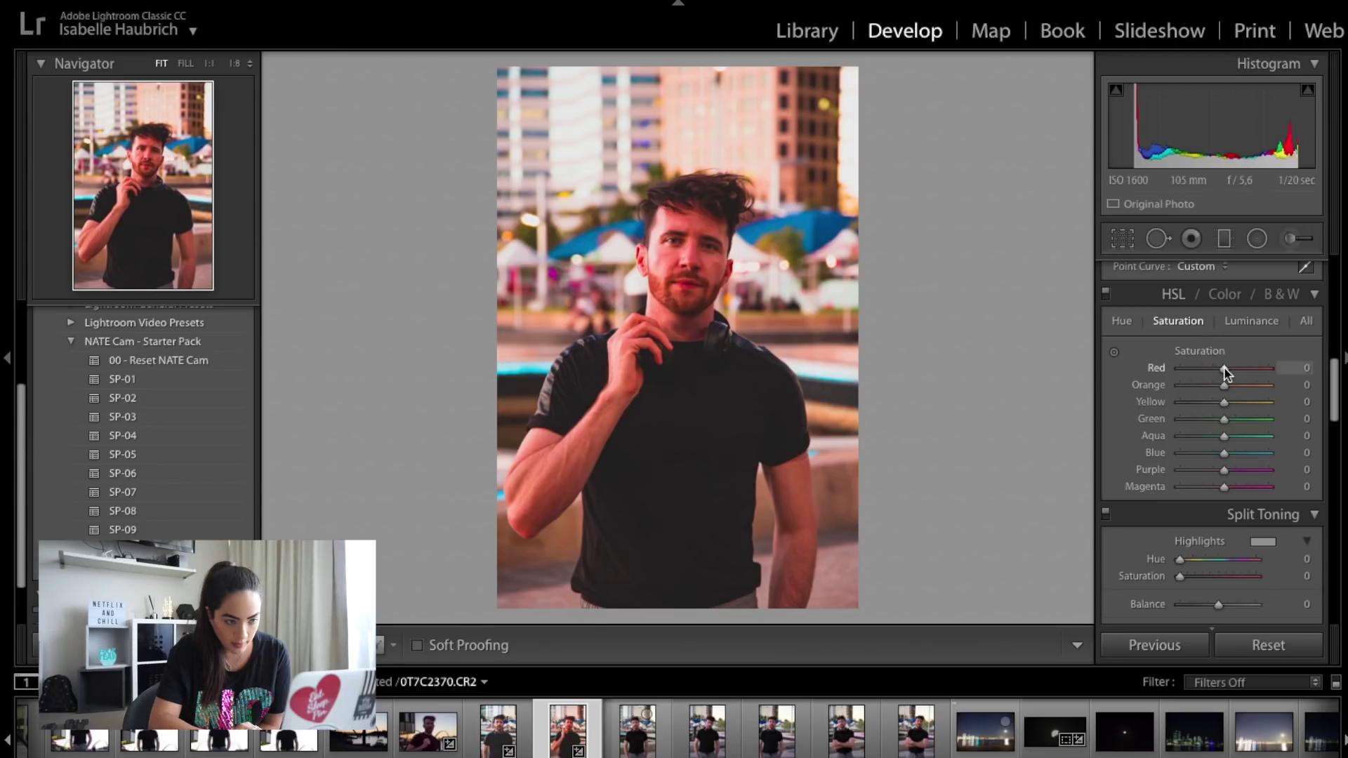
drag(1225, 373, 1221, 373)
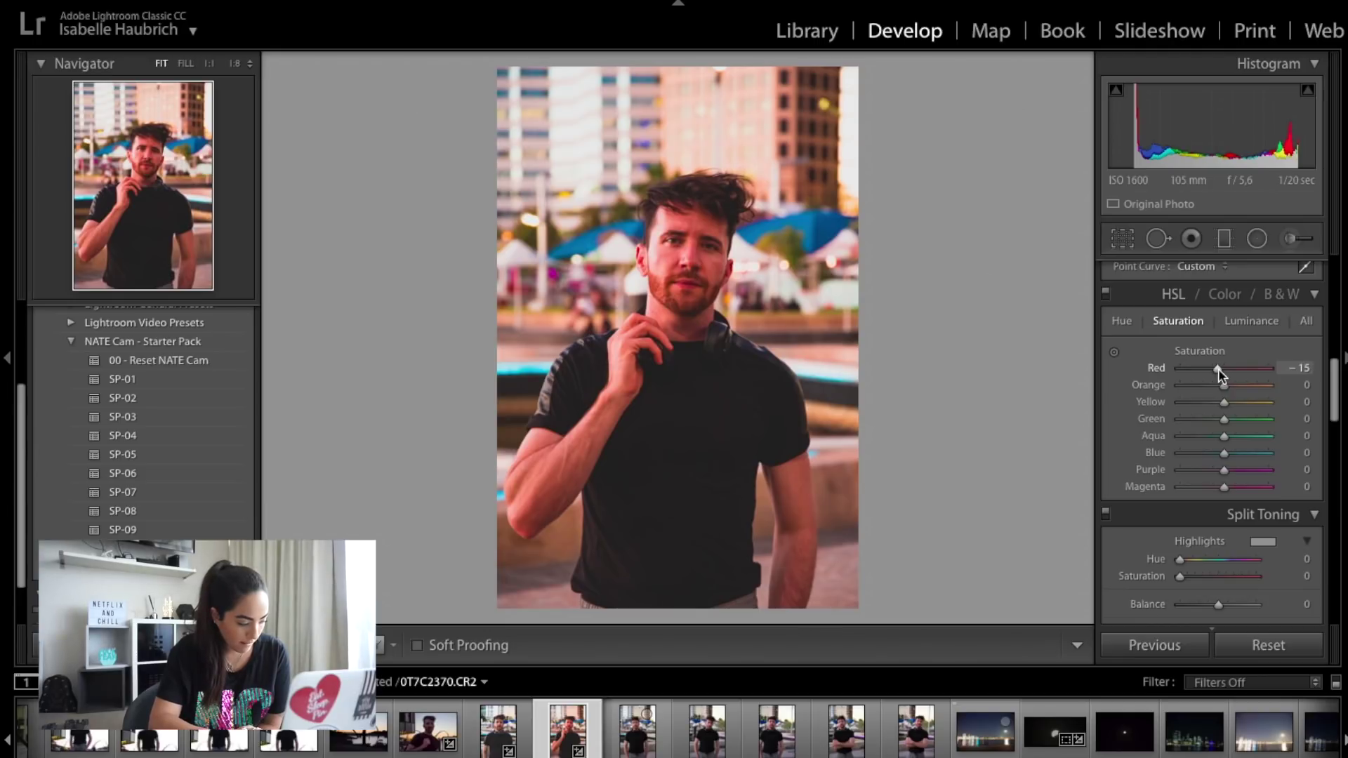
drag(1220, 369, 1217, 369)
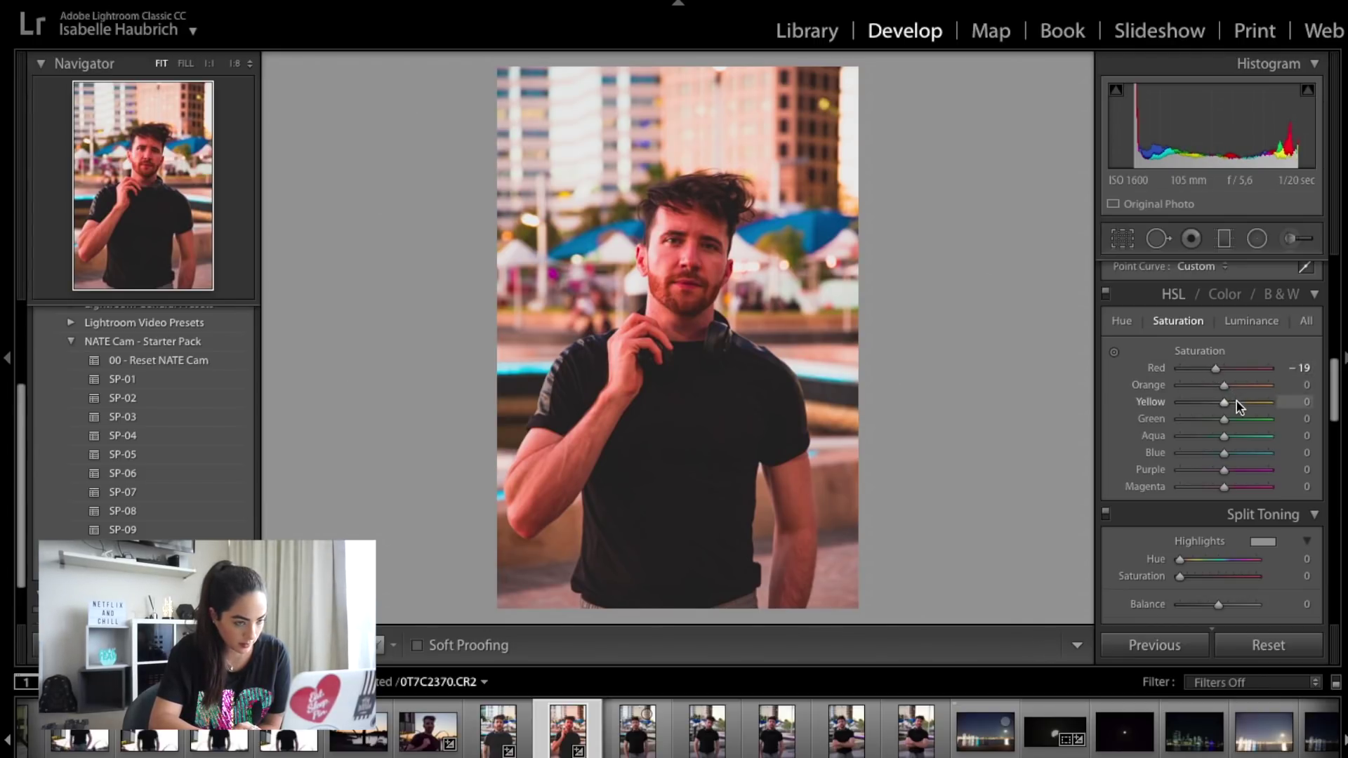
drag(1224, 404, 1214, 406)
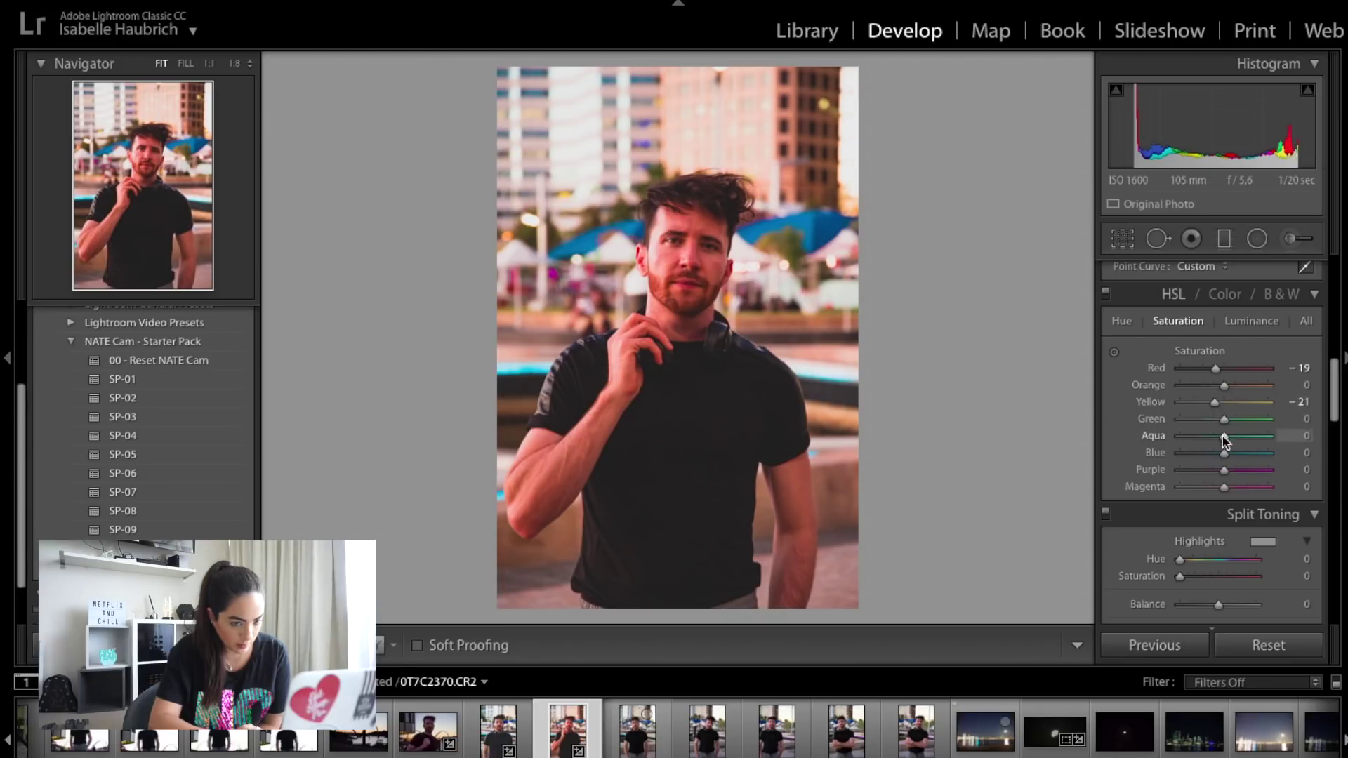
drag(1224, 419, 1201, 424)
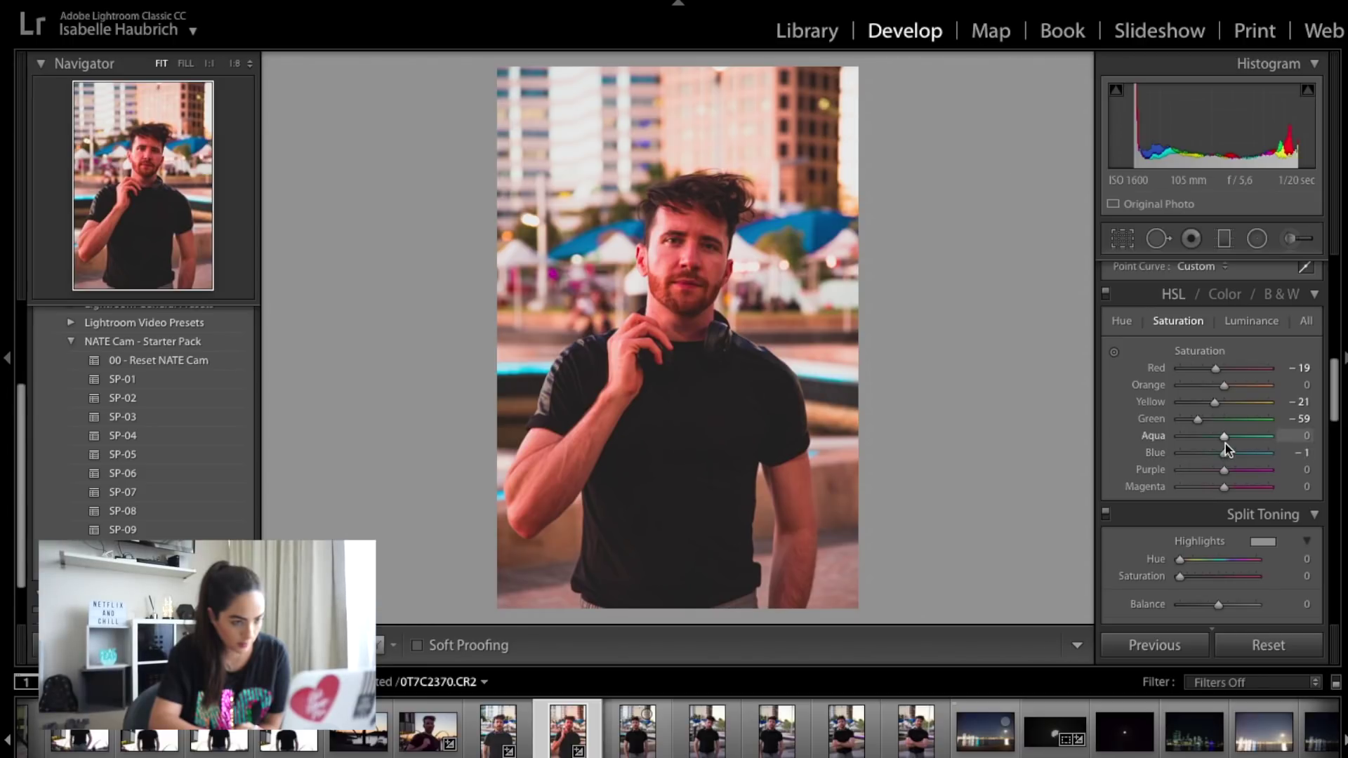
drag(1226, 455, 1206, 453)
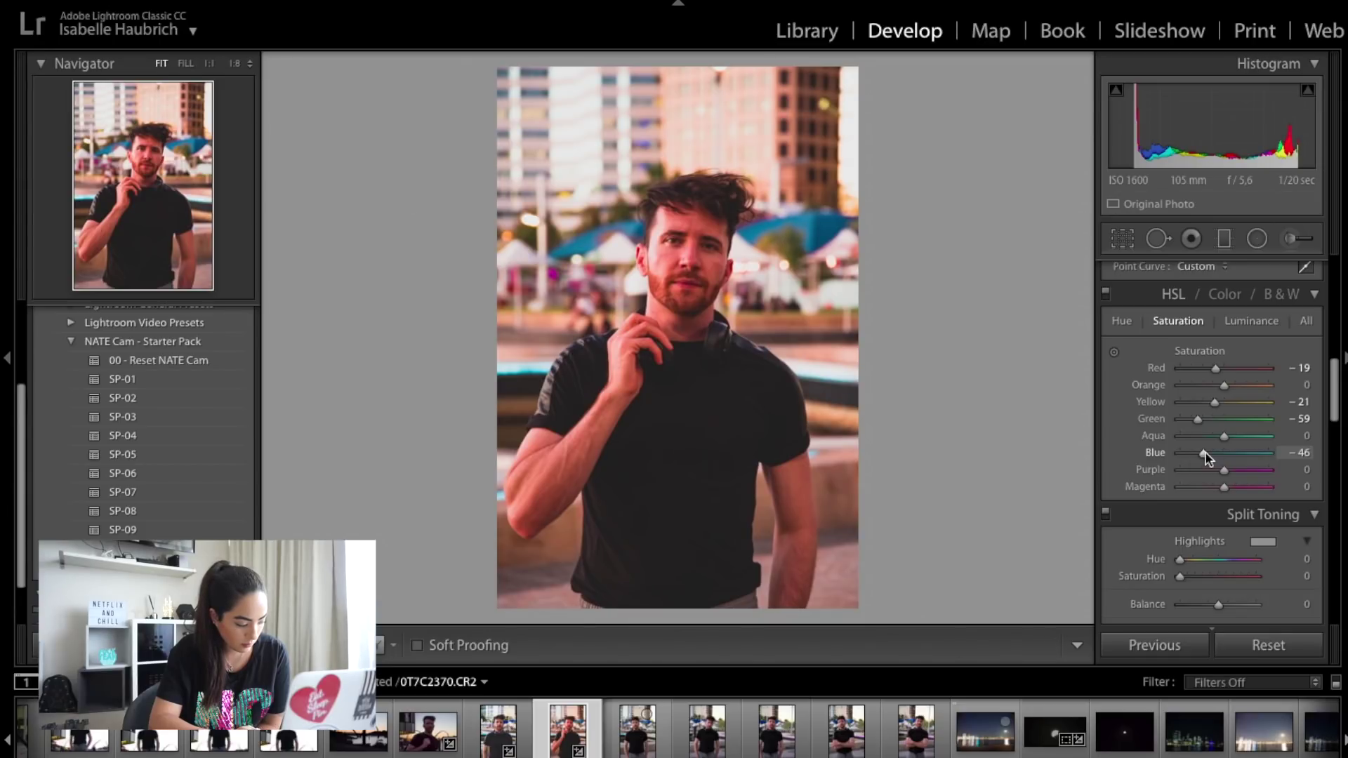
drag(1207, 453, 1209, 453)
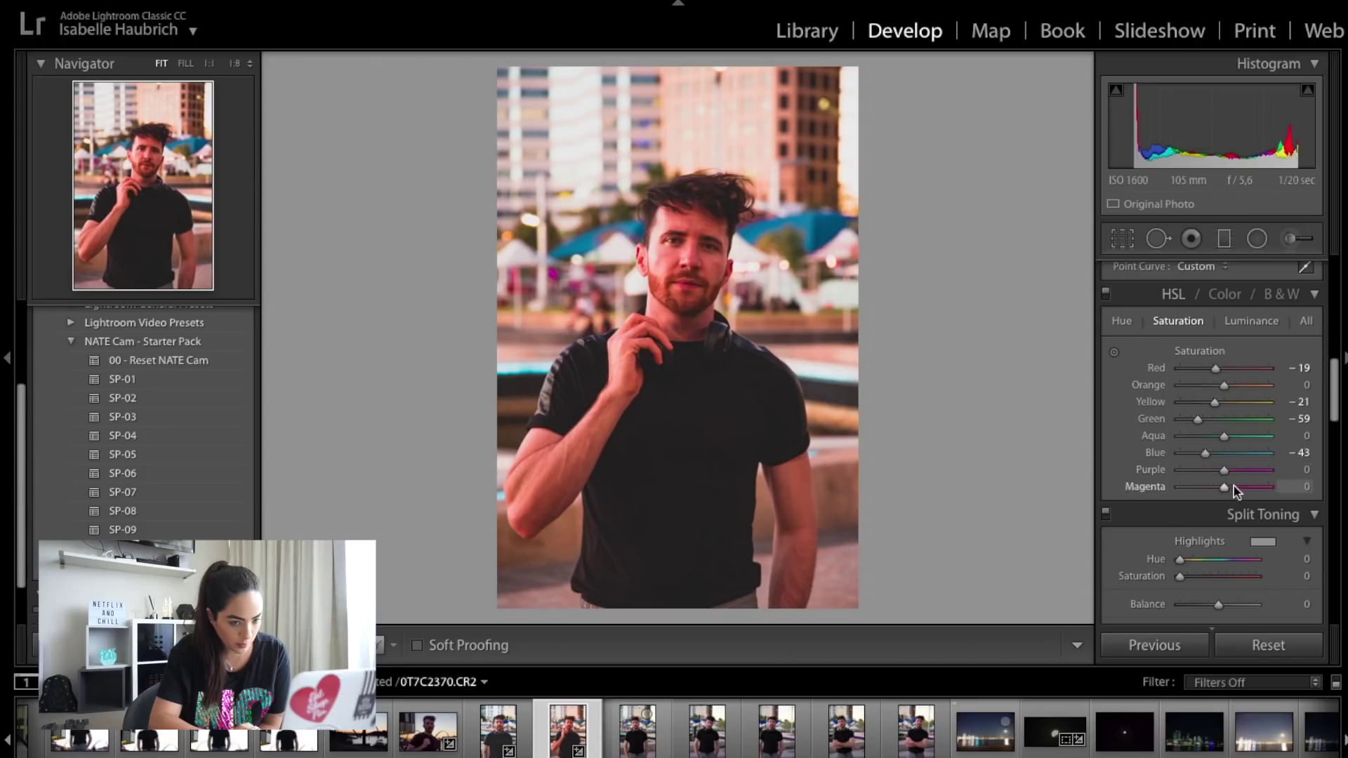
drag(1224, 470, 1205, 490)
In HSL Luminance, raise Red +29, Yellow +33, Green +20, Aqua +20, Blue +38, Magenta +49
click(1251, 321)
mouse_move(1225, 368)
mouse_down()
mouse_move(1253, 370)
mouse_move(1232, 370)
mouse_move(1240, 381)
mouse_up()
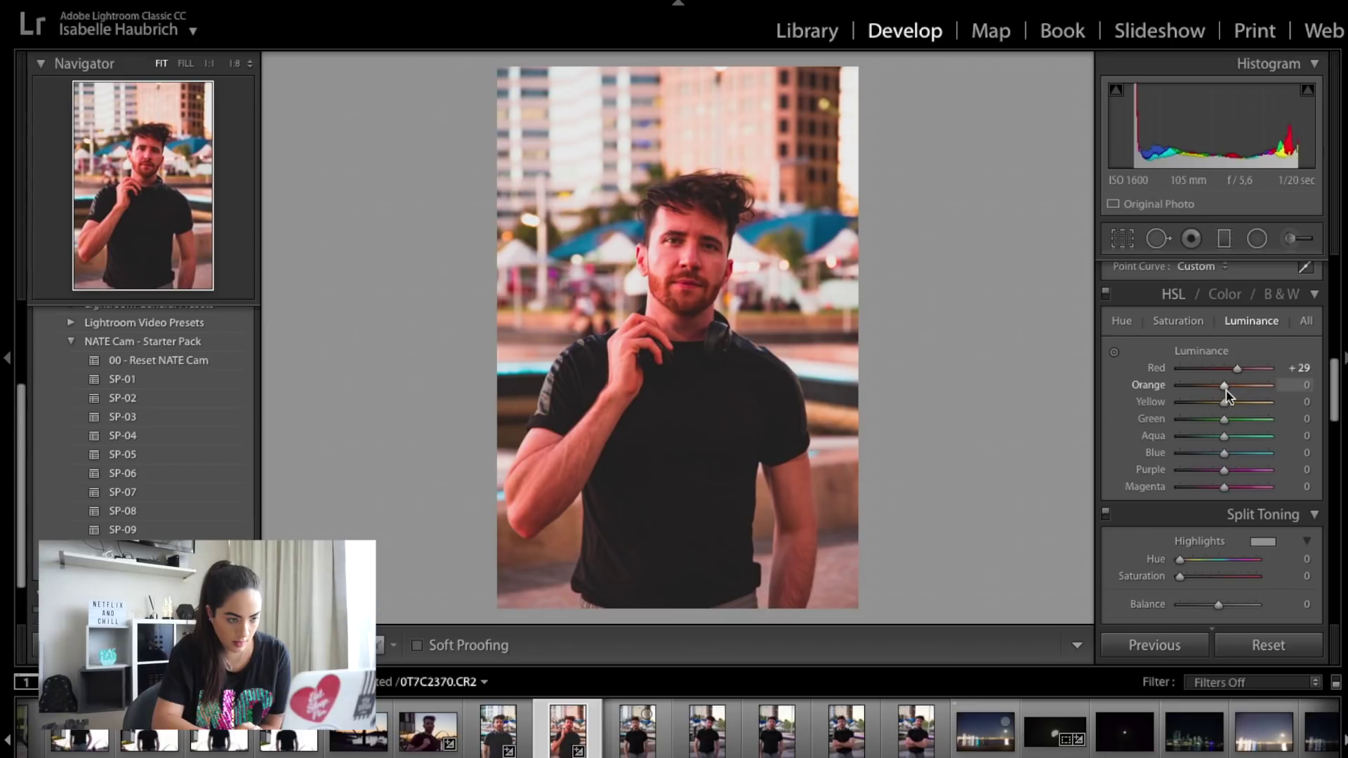
drag(1224, 404, 1239, 404)
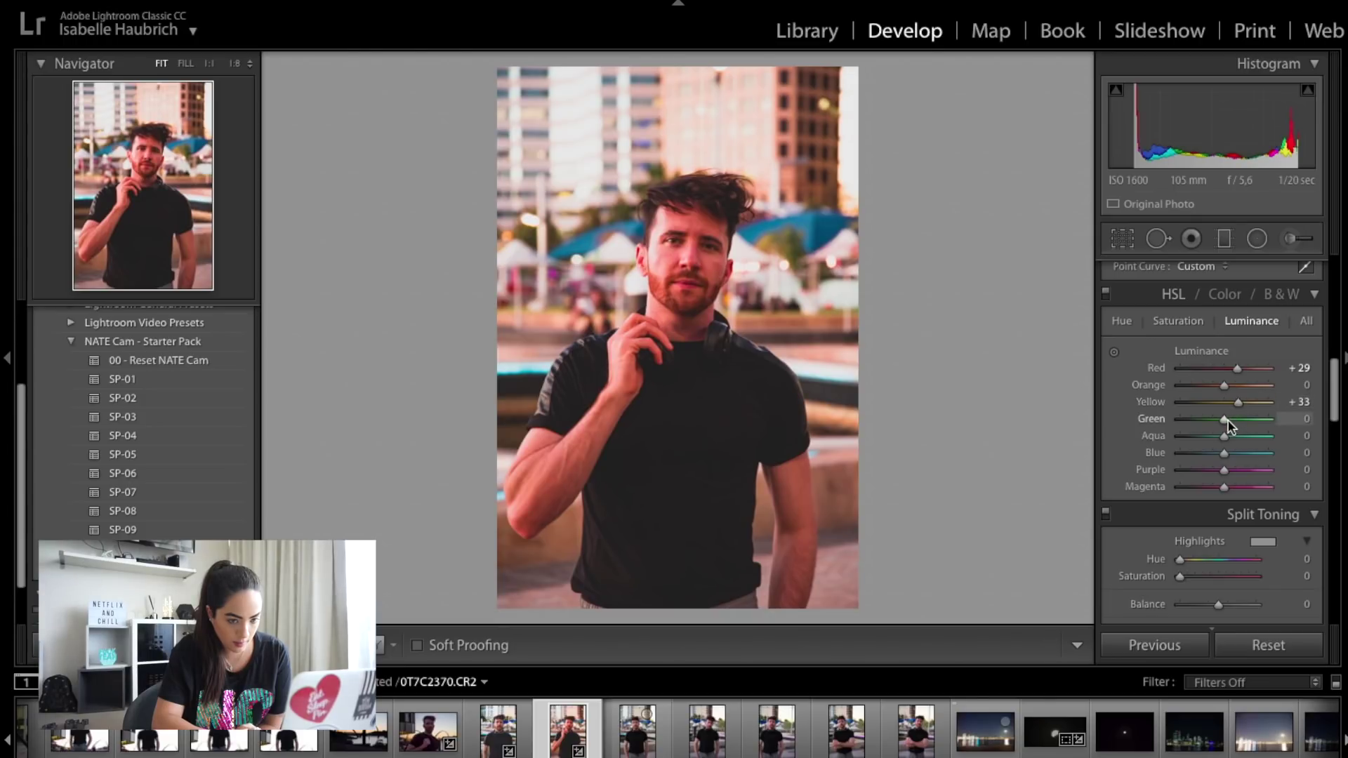
drag(1230, 420, 1234, 420)
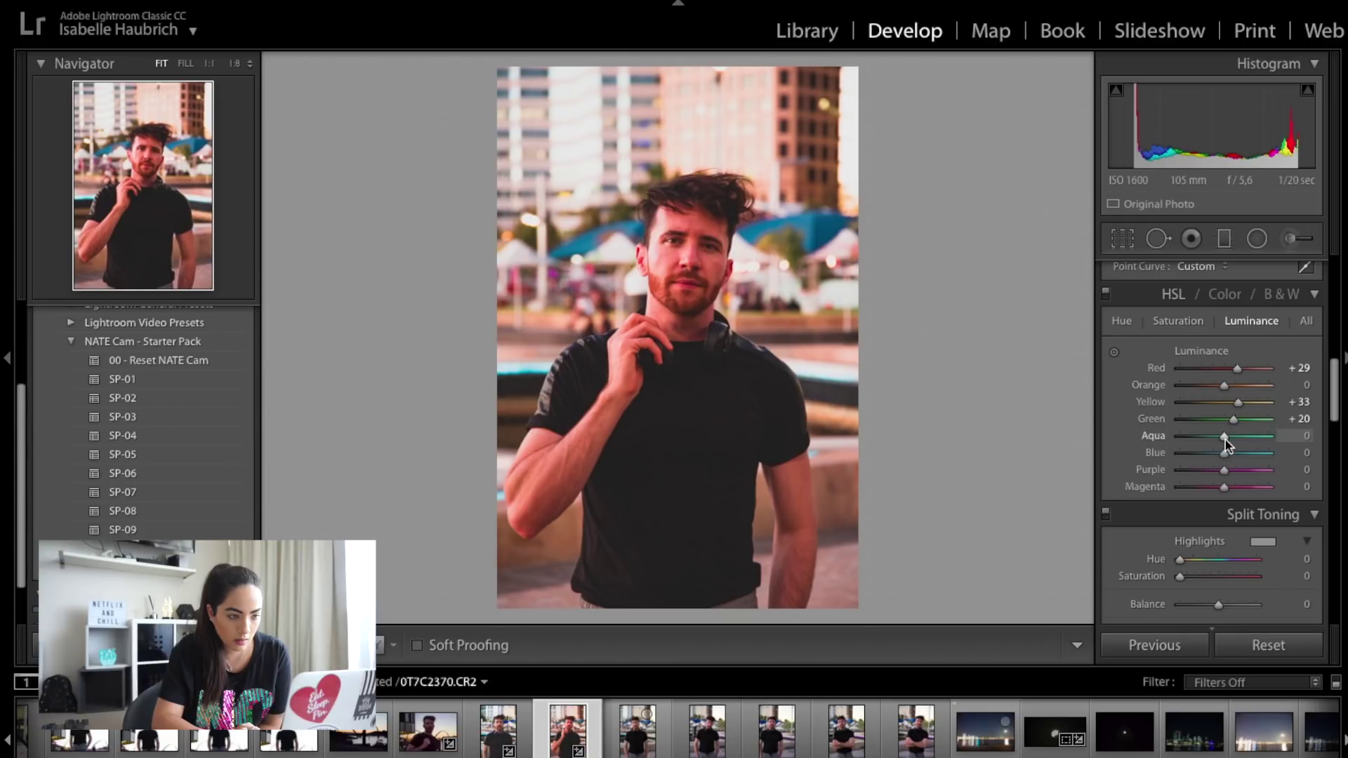
drag(1229, 437, 1234, 440)
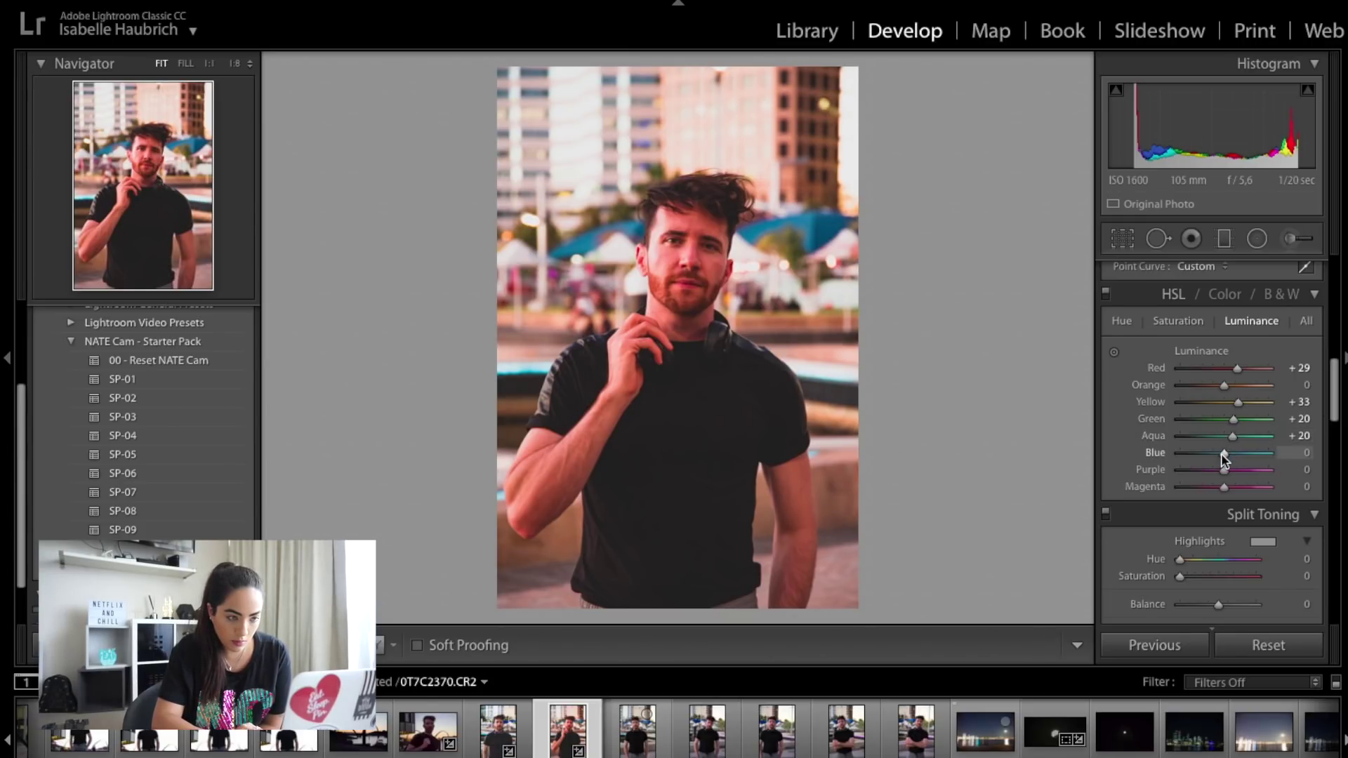
mouse_move(1223, 454)
mouse_down()
mouse_move(1273, 455)
mouse_move(1241, 455)
mouse_up()
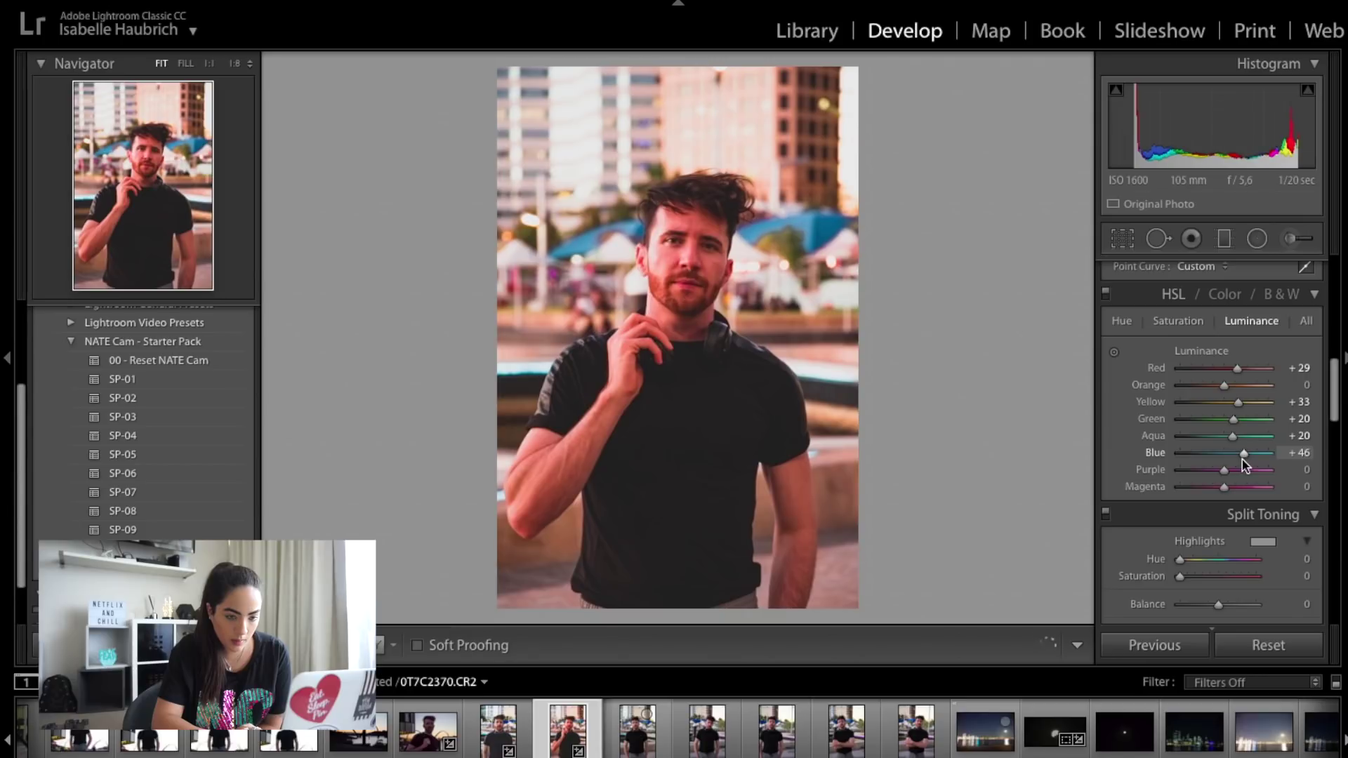
drag(1241, 459, 1239, 458)
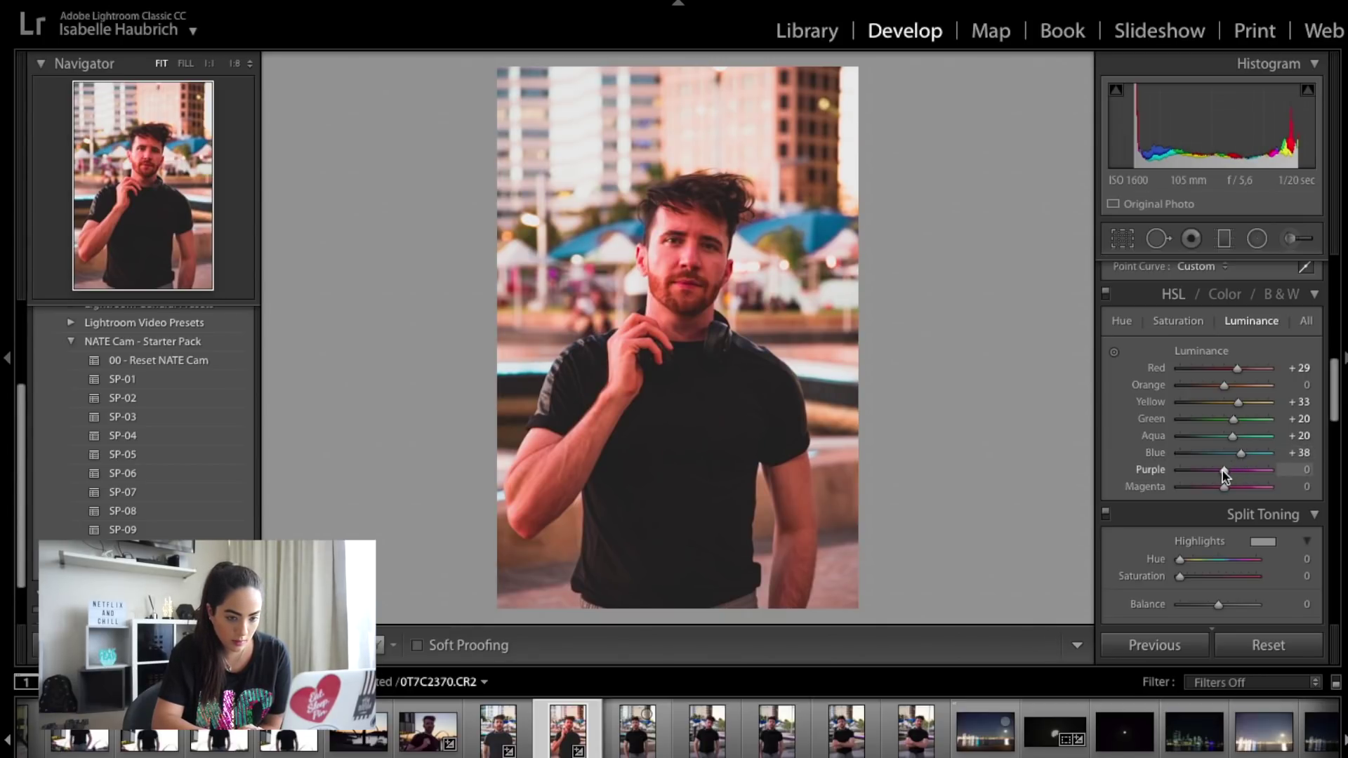
mouse_move(1223, 486)
mouse_down()
mouse_move(1226, 470)
mouse_move(1246, 487)
mouse_up()
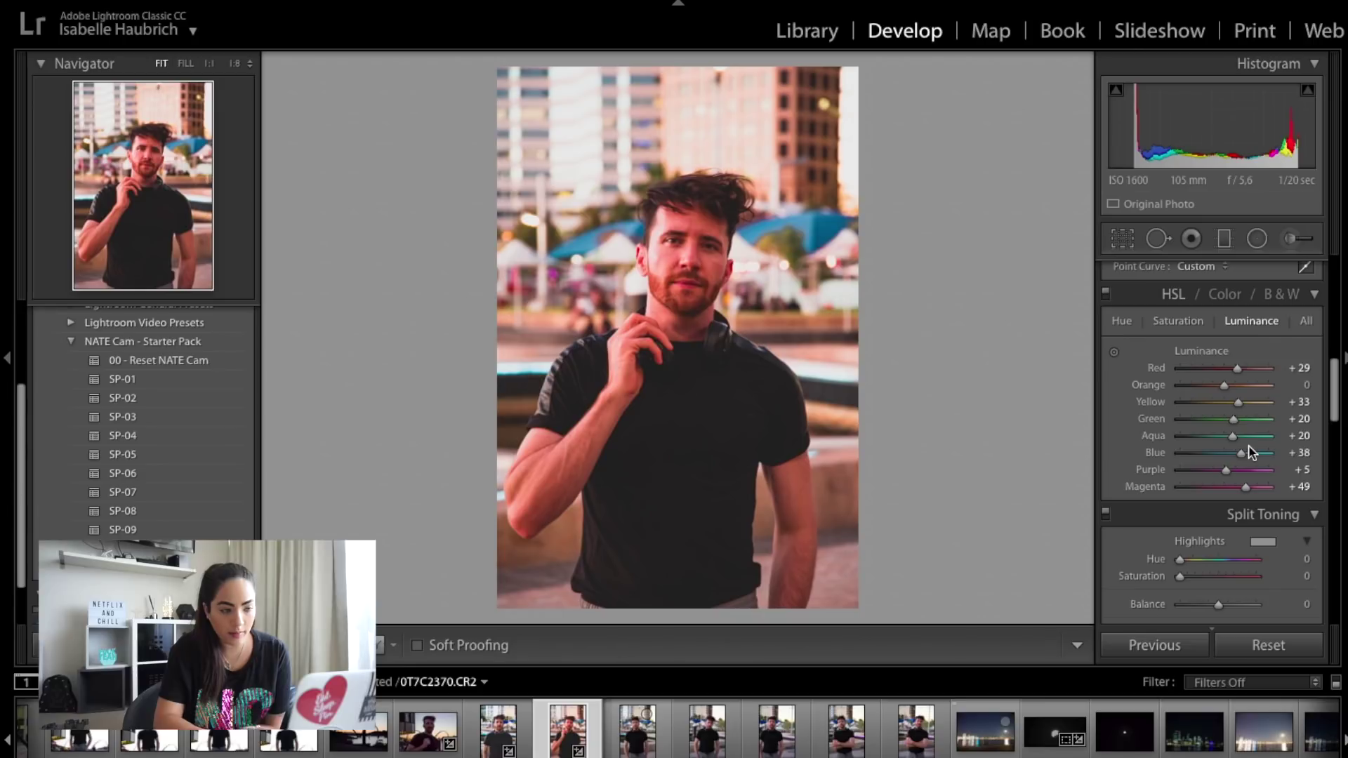
Set Split Toning highlights to Hue 31, Saturation 6 and shadows to Hue 79, Saturation 10
scroll(1209, 504, down, 1)
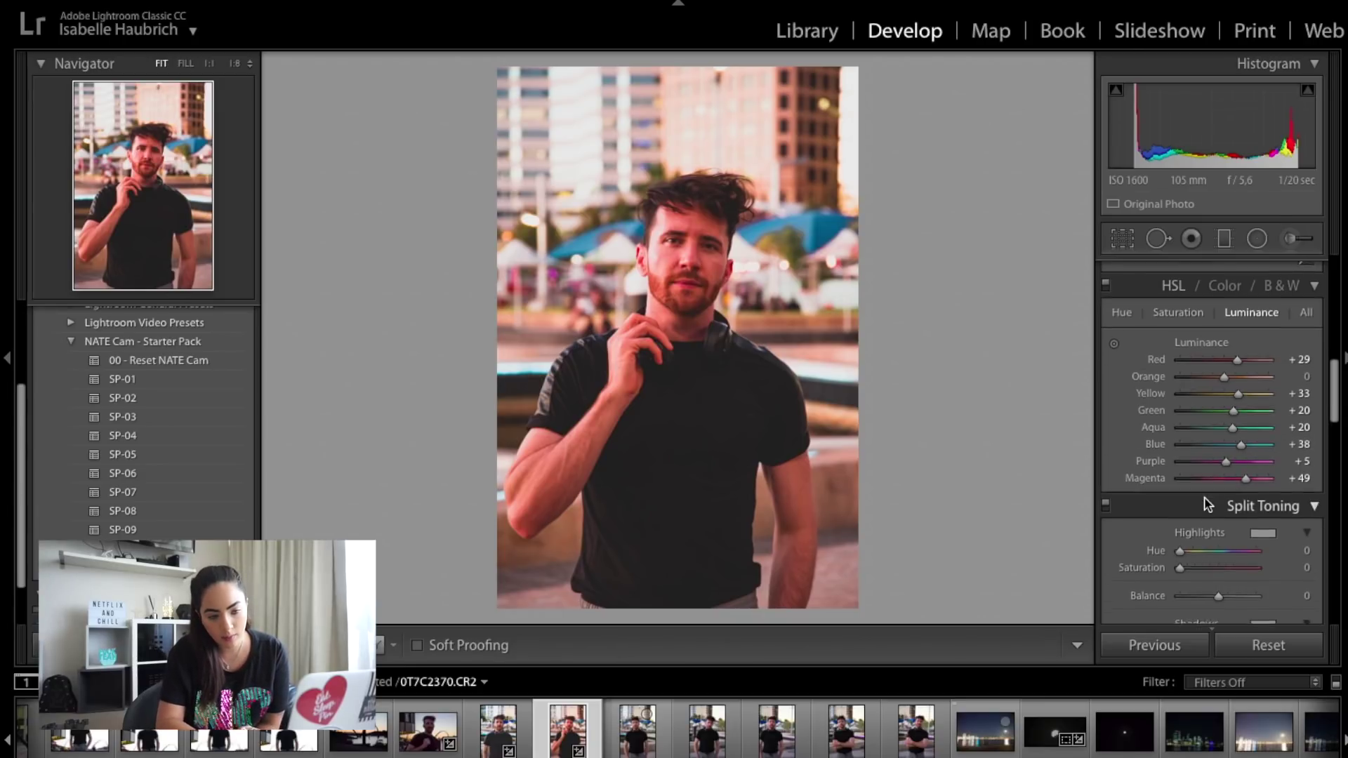
scroll(1208, 504, down, 3)
scroll(1208, 504, down, 2)
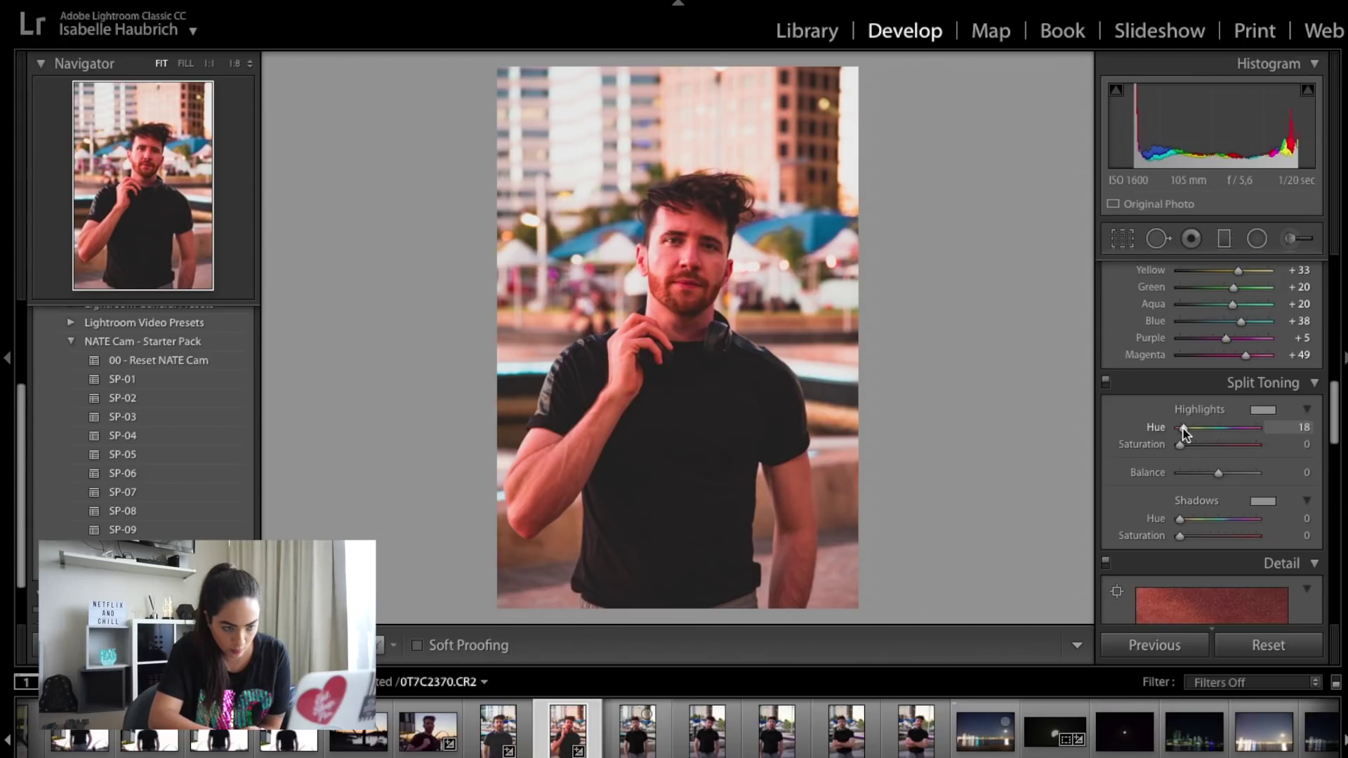
mouse_move(1180, 428)
mouse_down()
mouse_move(1224, 429)
mouse_move(1184, 431)
mouse_up()
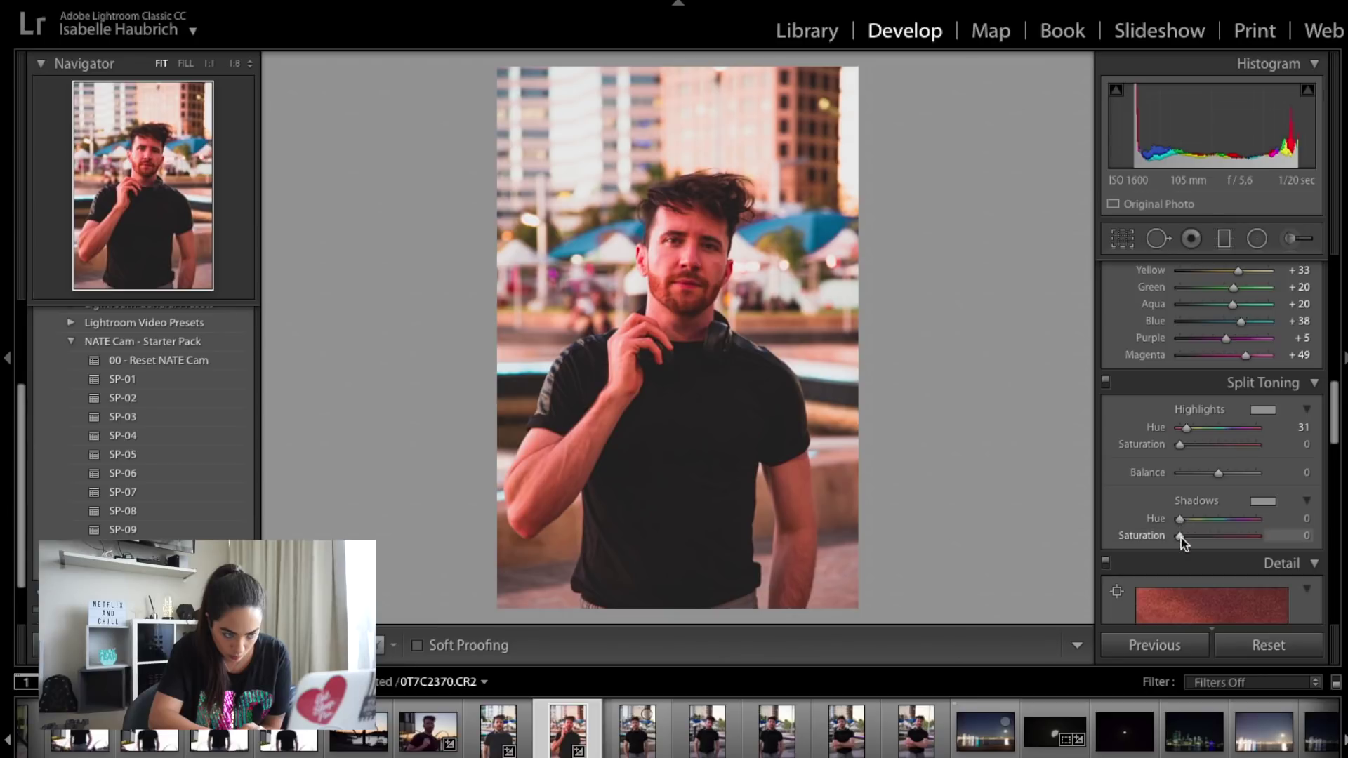
mouse_move(1181, 523)
mouse_down()
mouse_move(1245, 526)
mouse_move(1195, 521)
mouse_up()
click(1190, 521)
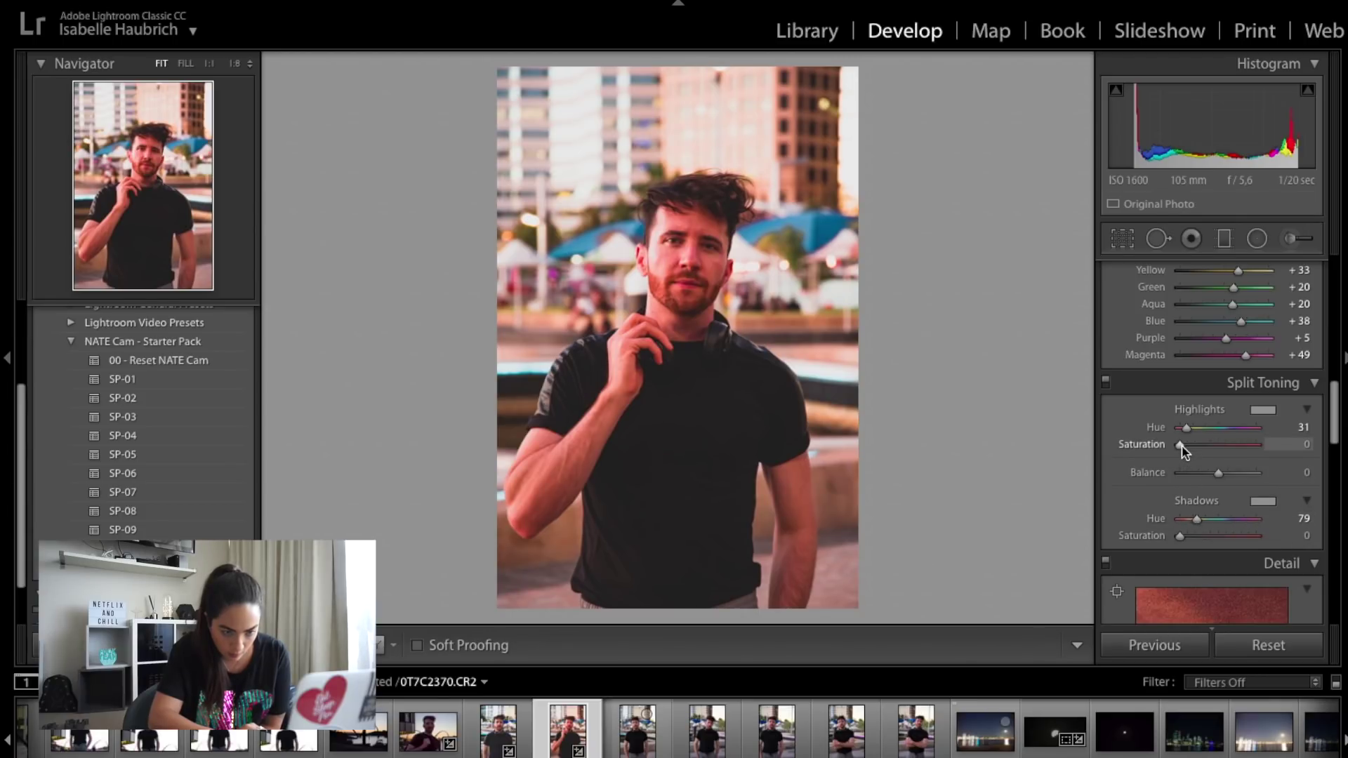
drag(1186, 448, 1187, 450)
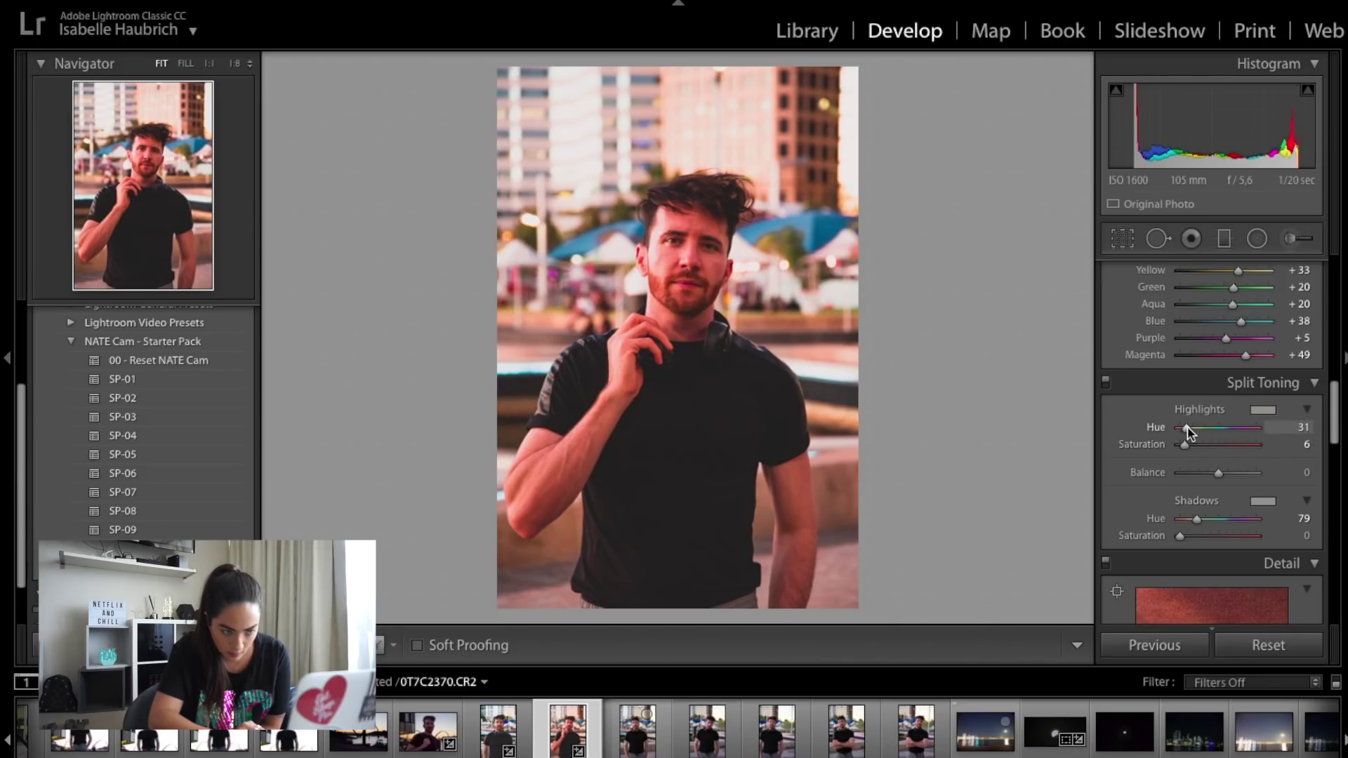
drag(1186, 537, 1191, 538)
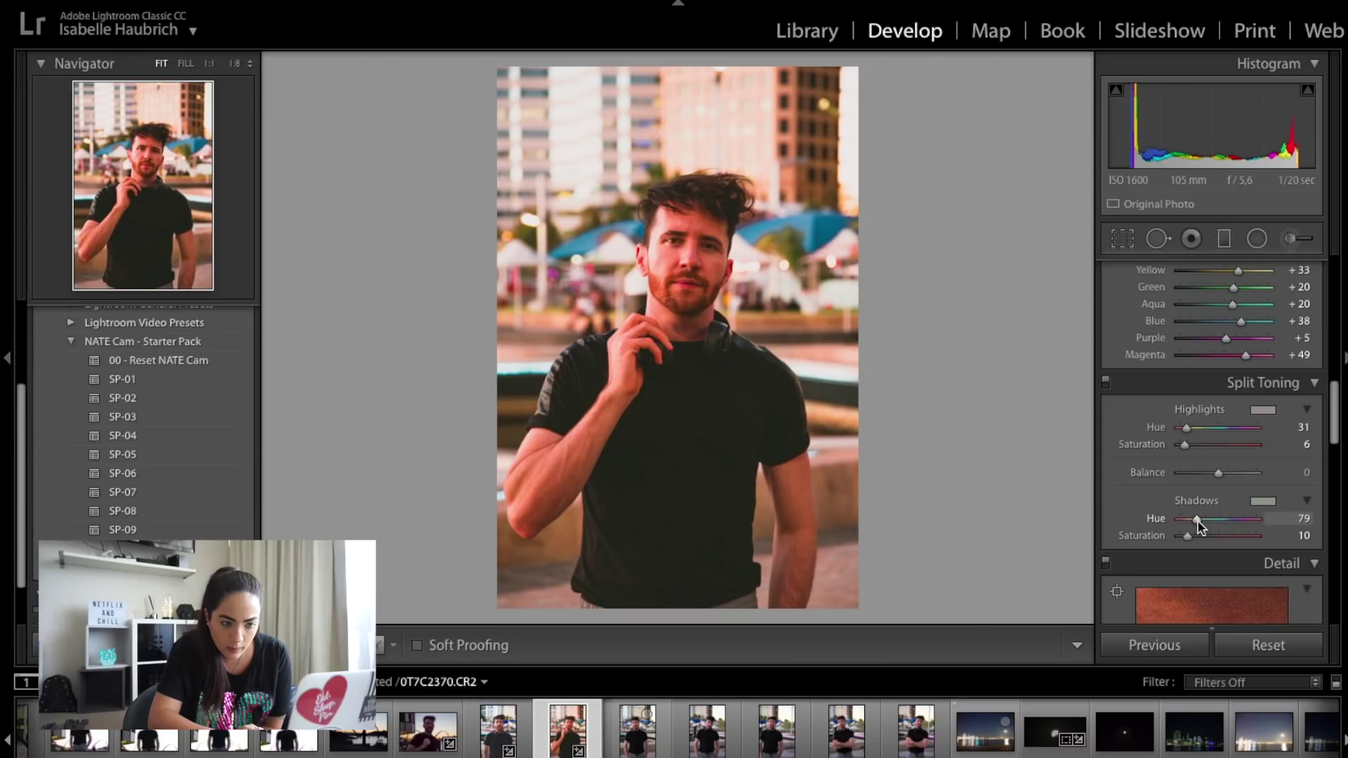
In the Basic panel's Presence section, set Saturation to -27 and Clarity to -9
scroll(1184, 411, up, 2)
scroll(1184, 411, up, 2)
scroll(1184, 410, up, 1)
scroll(1184, 411, up, 2)
scroll(1184, 410, up, 4)
scroll(1184, 411, up, 7)
scroll(1184, 411, up, 3)
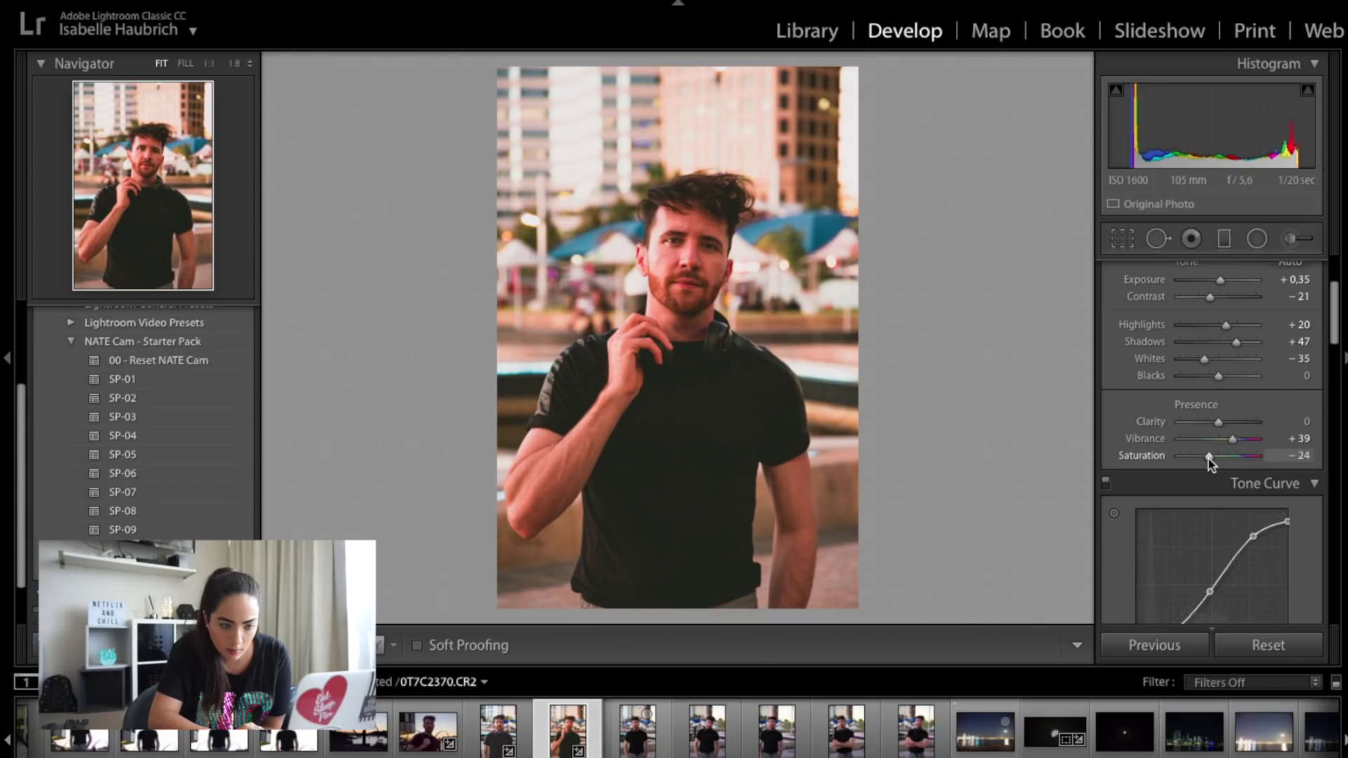
drag(1208, 457, 1205, 457)
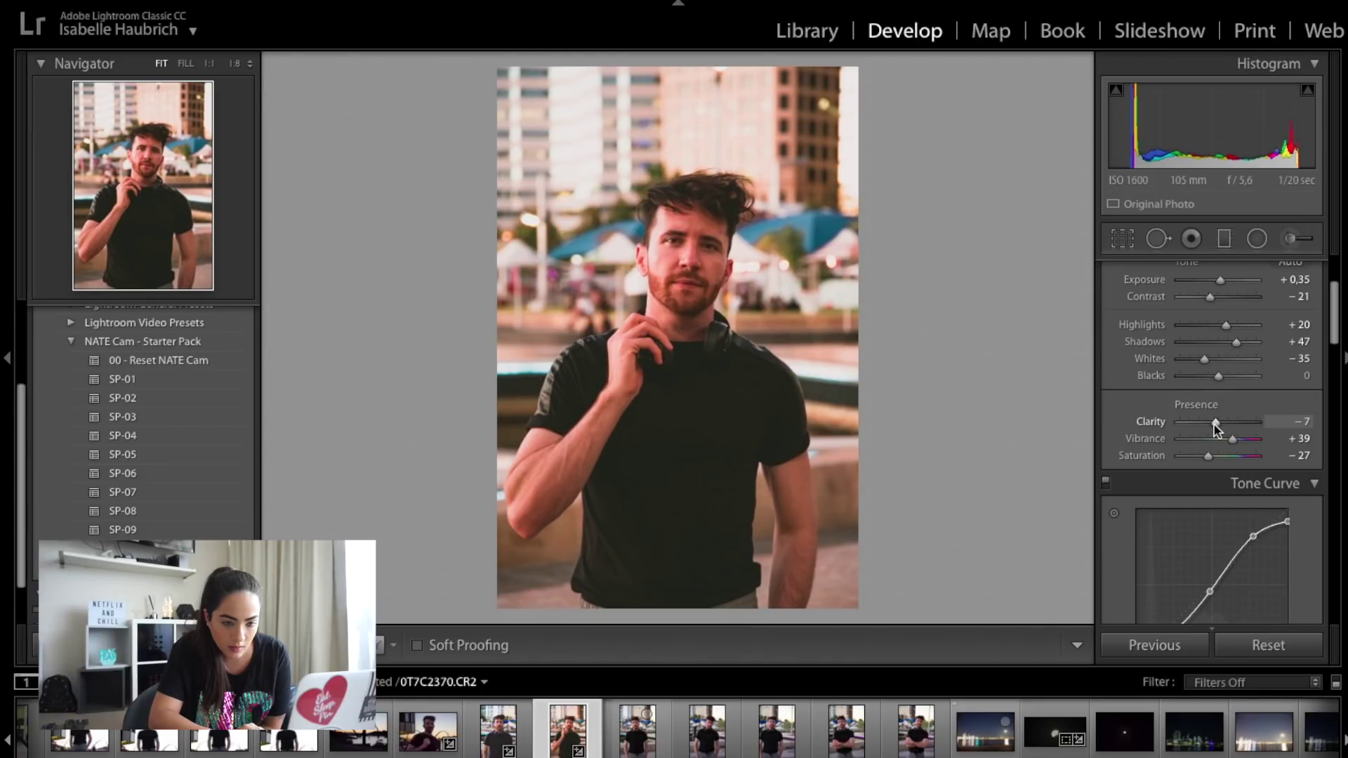
drag(1213, 424, 1214, 424)
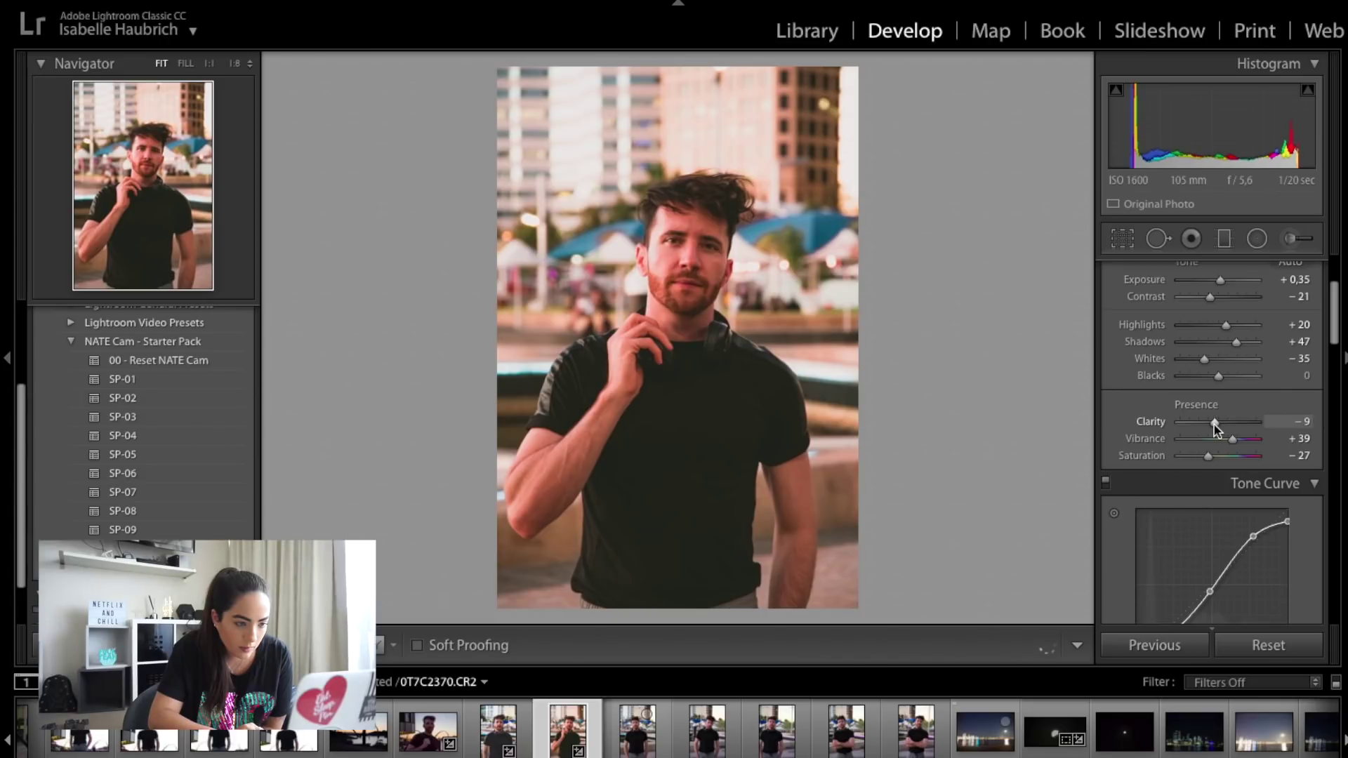
click(681, 271)
key(ctrl+minus)
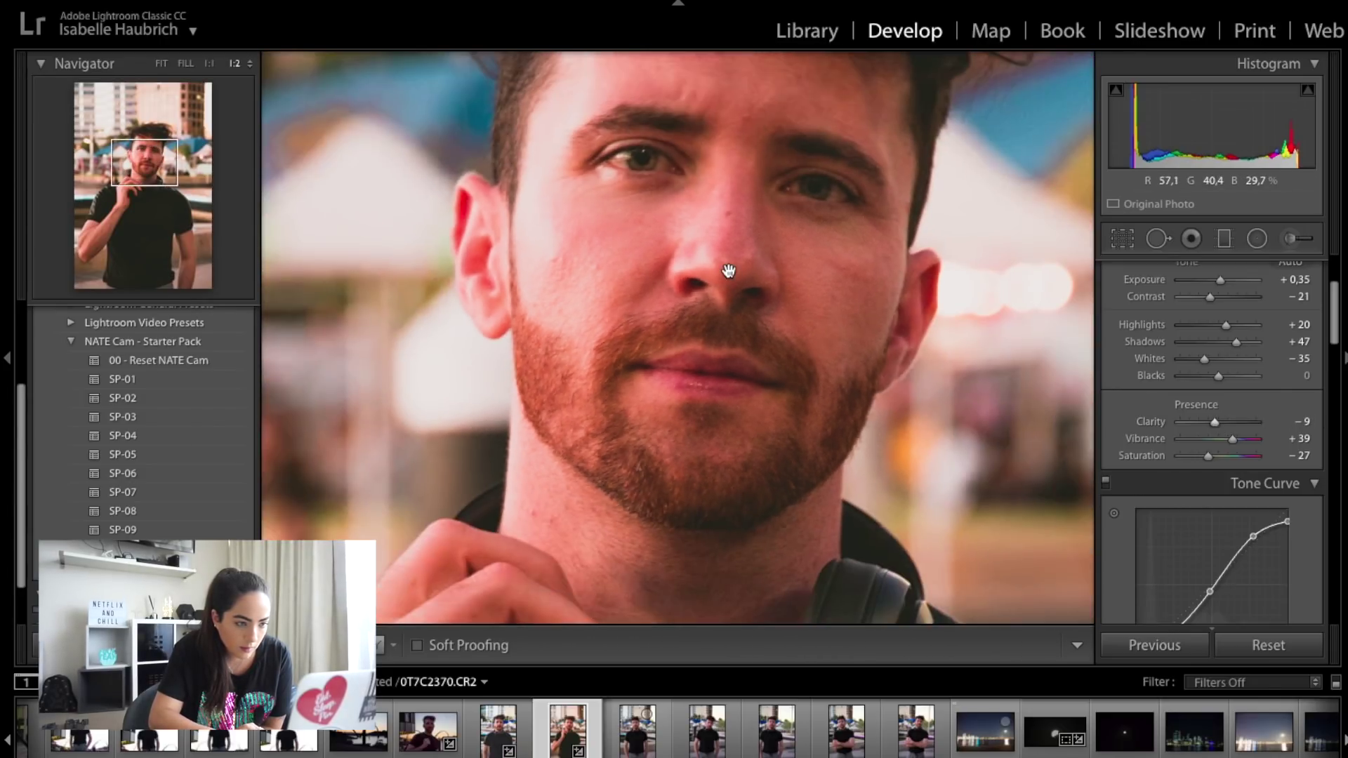
key(ctrl+minus)
key(ctrl+minus)
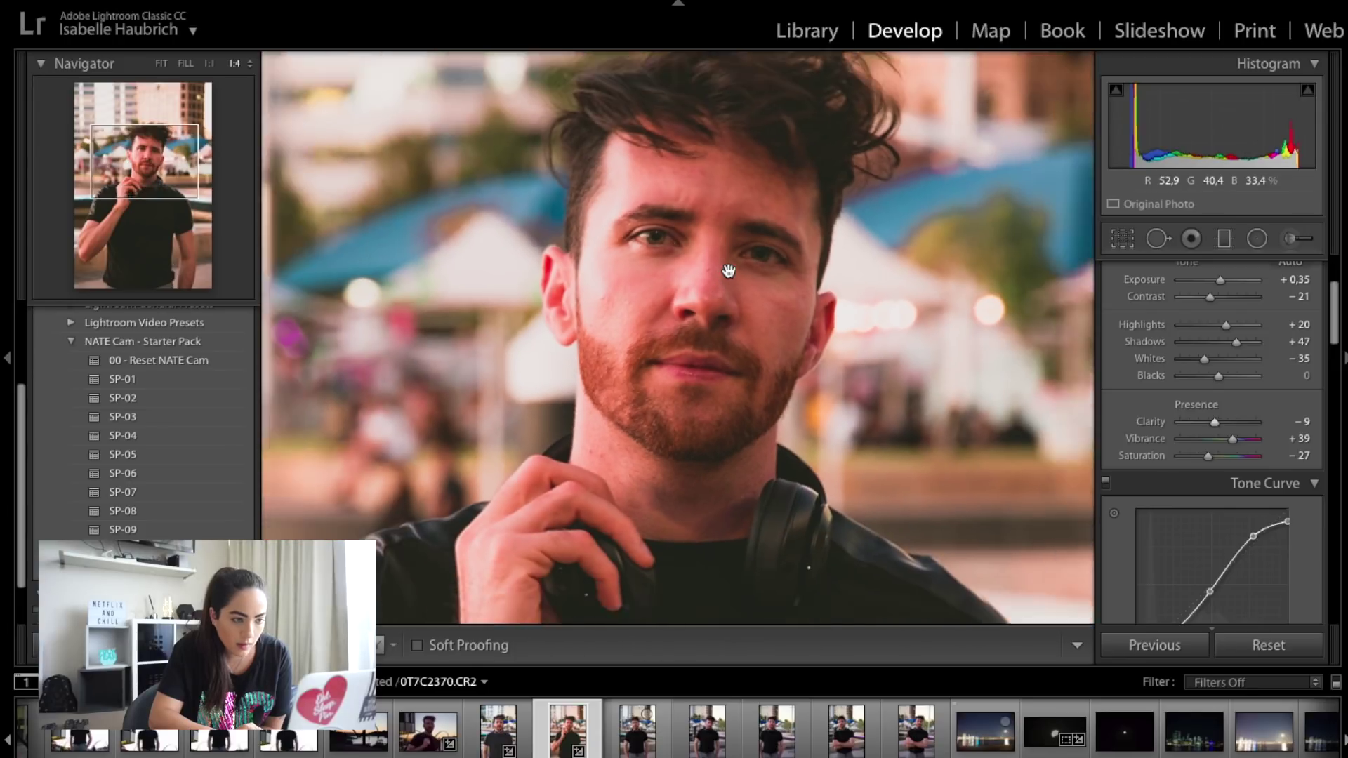
drag(752, 386, 766, 356)
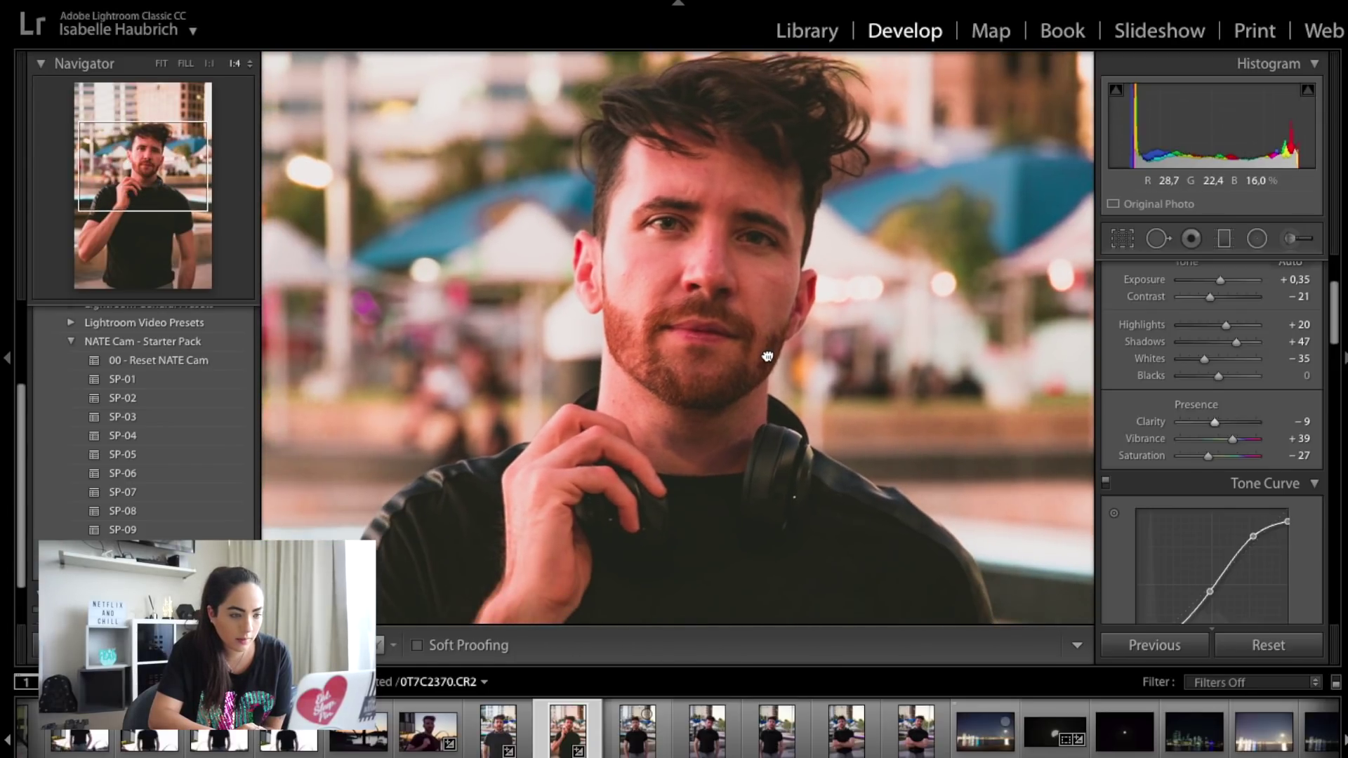
key(ctrl+minus)
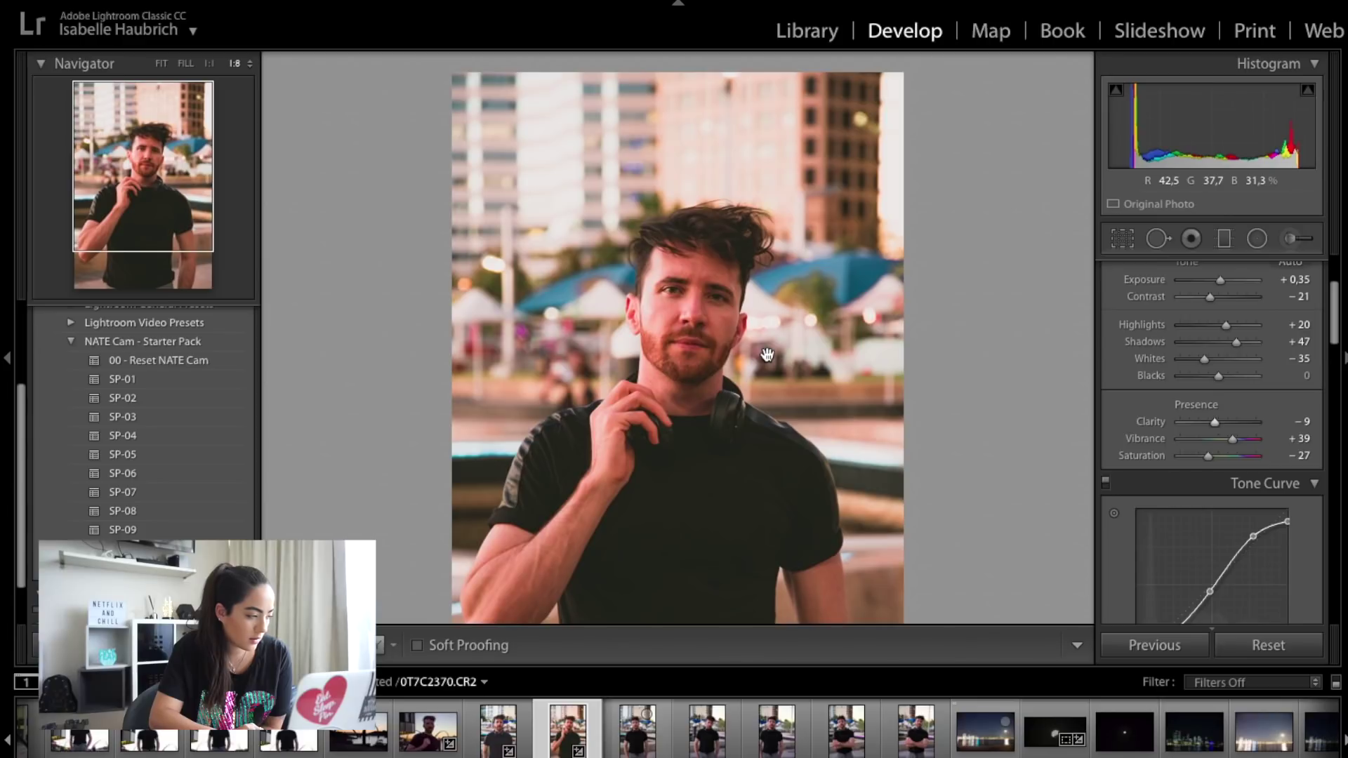
key(ctrl+minus)
key(y)
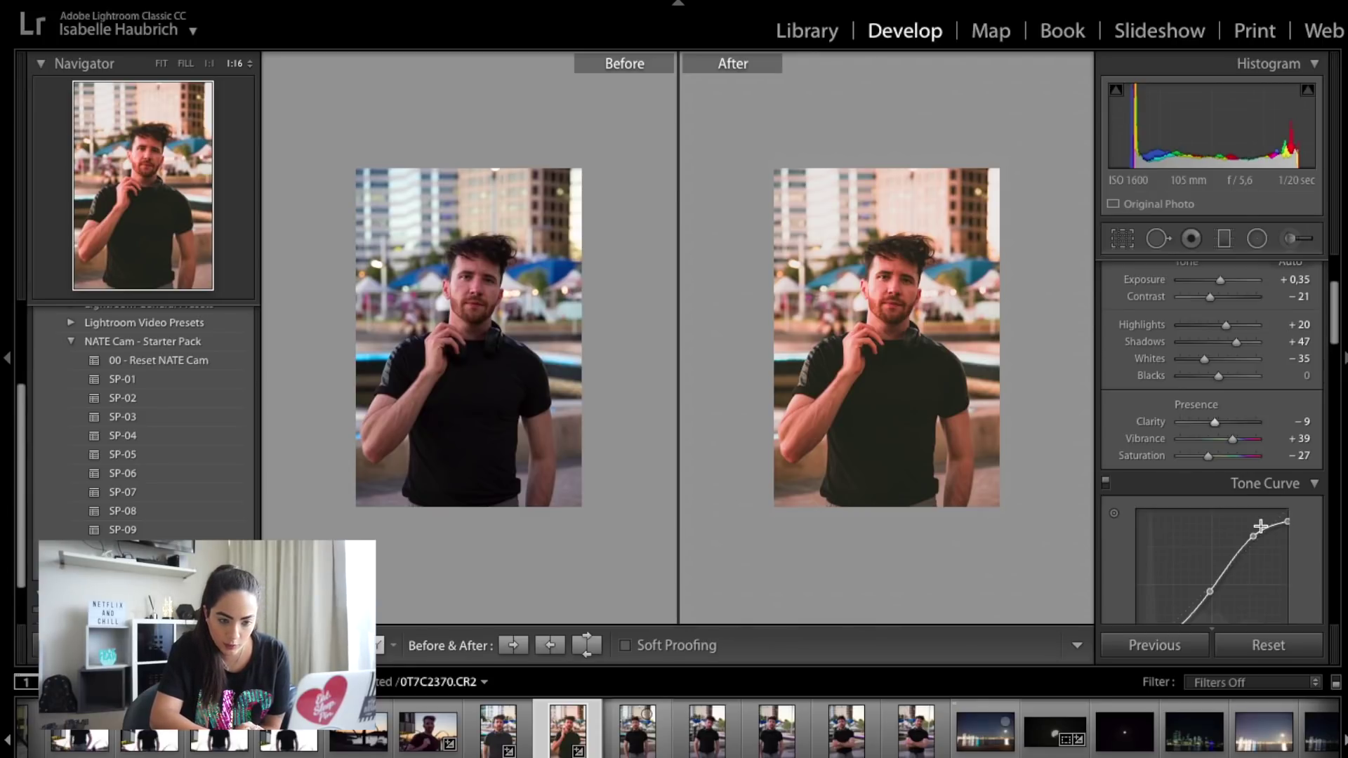
scroll(1267, 440, down, 5)
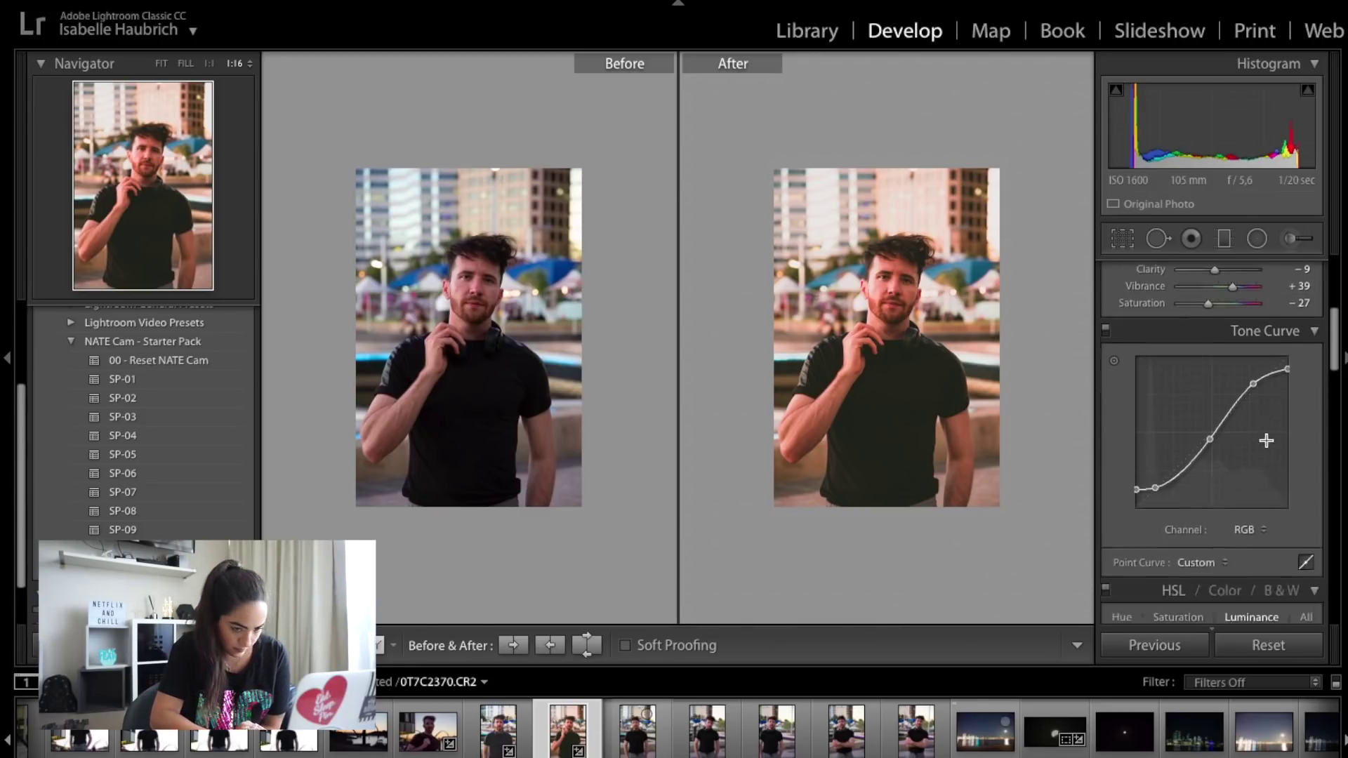
scroll(1268, 442, down, 4)
scroll(1267, 444, down, 2)
scroll(1267, 444, down, 2)
scroll(1268, 443, down, 3)
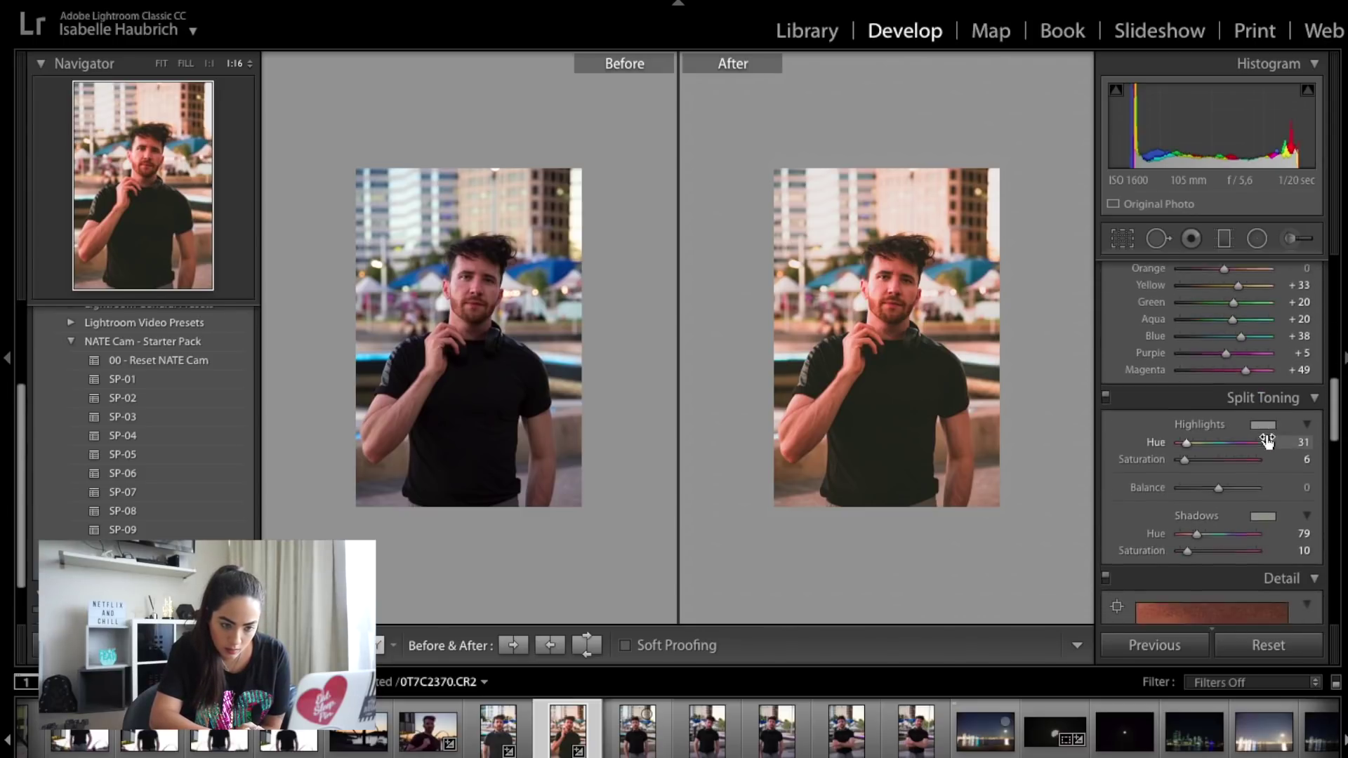
scroll(1267, 443, down, 2)
Set Detail Sharpening Amount to 42 and Masking to 14, fitting the Before/After view
scroll(1267, 440, down, 4)
scroll(1267, 440, down, 3)
scroll(1268, 440, down, 1)
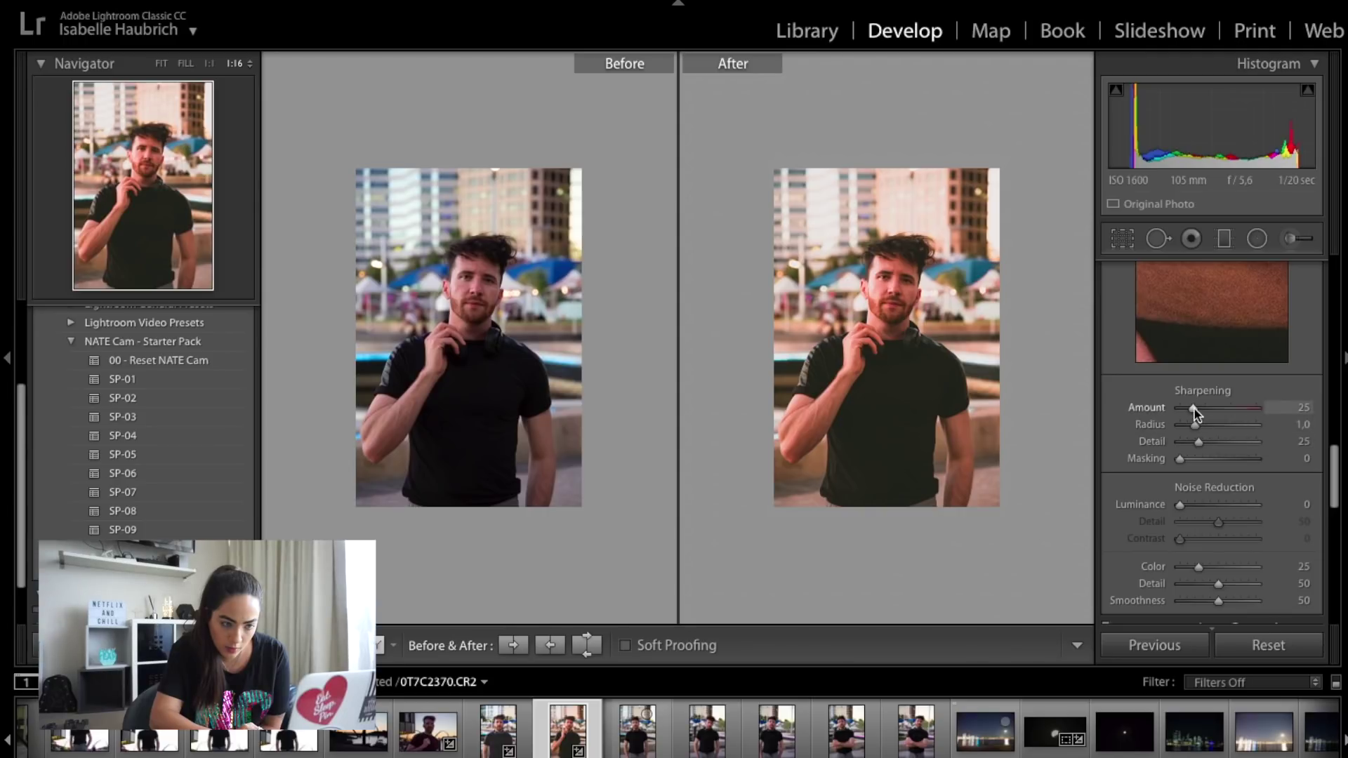
drag(1204, 409, 1201, 409)
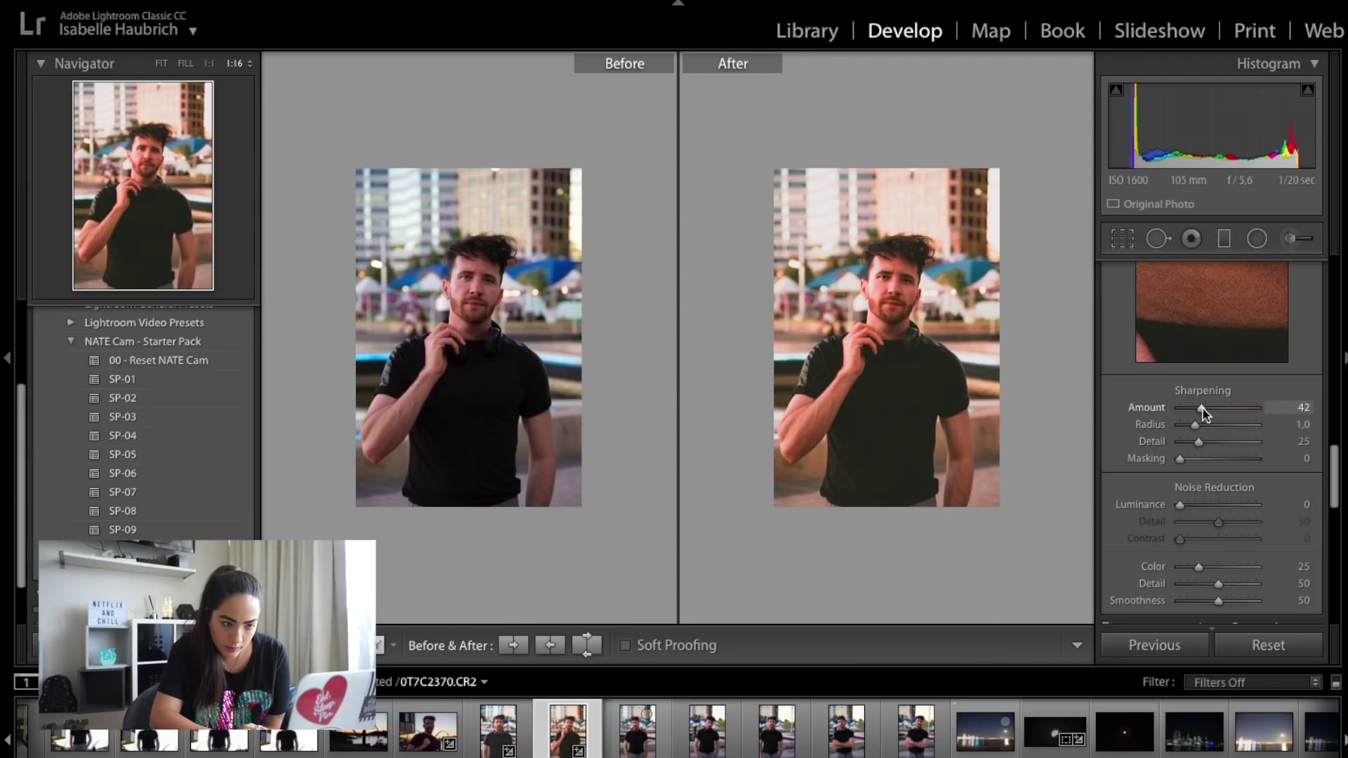
click(940, 393)
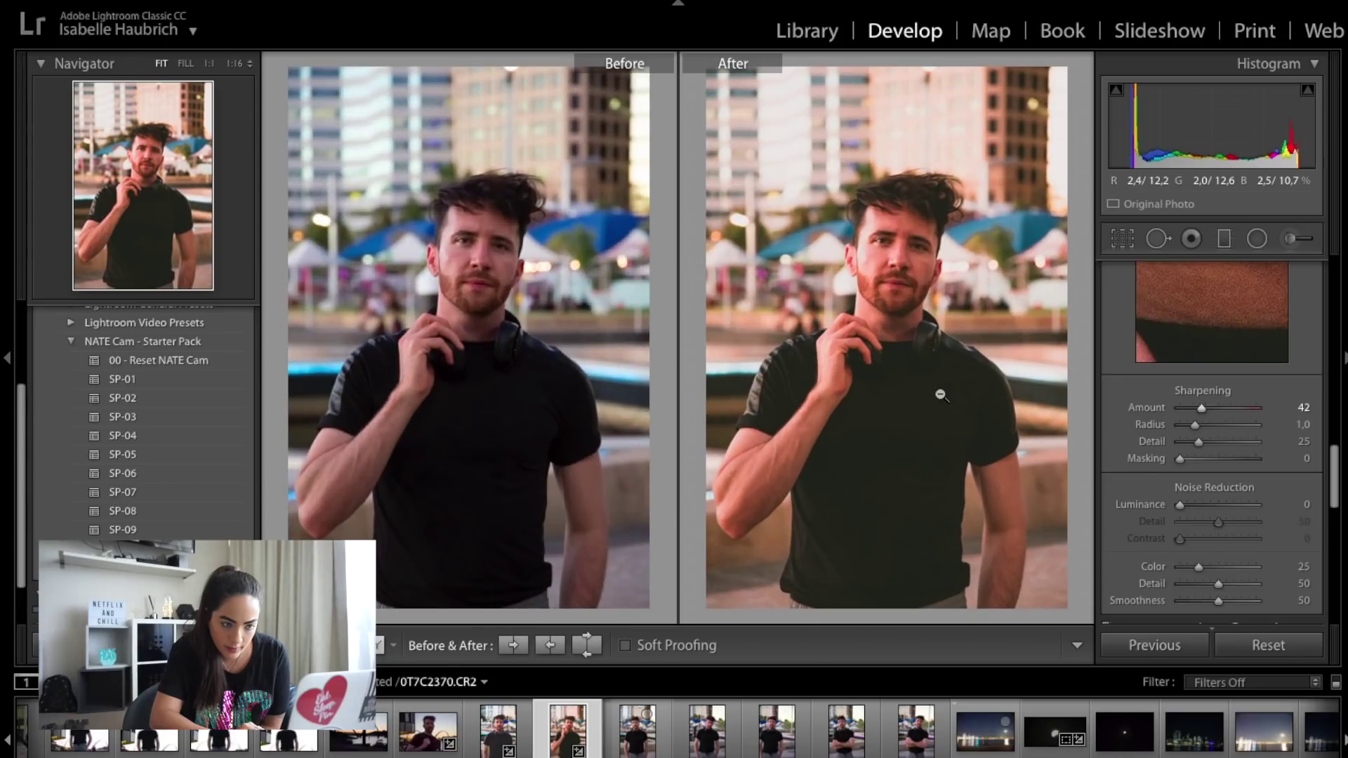
drag(1182, 460, 1193, 462)
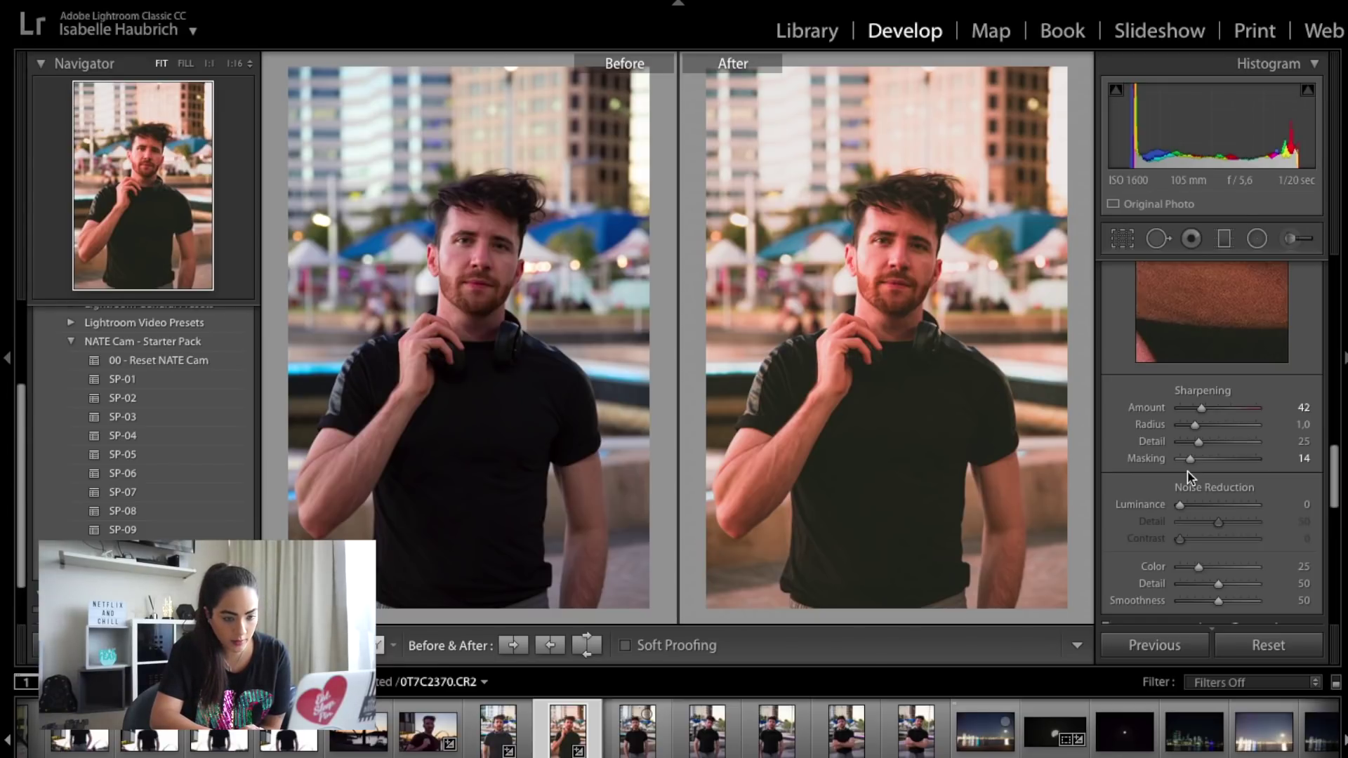
Set Noise Reduction Luminance to 12
scroll(1187, 474, down, 2)
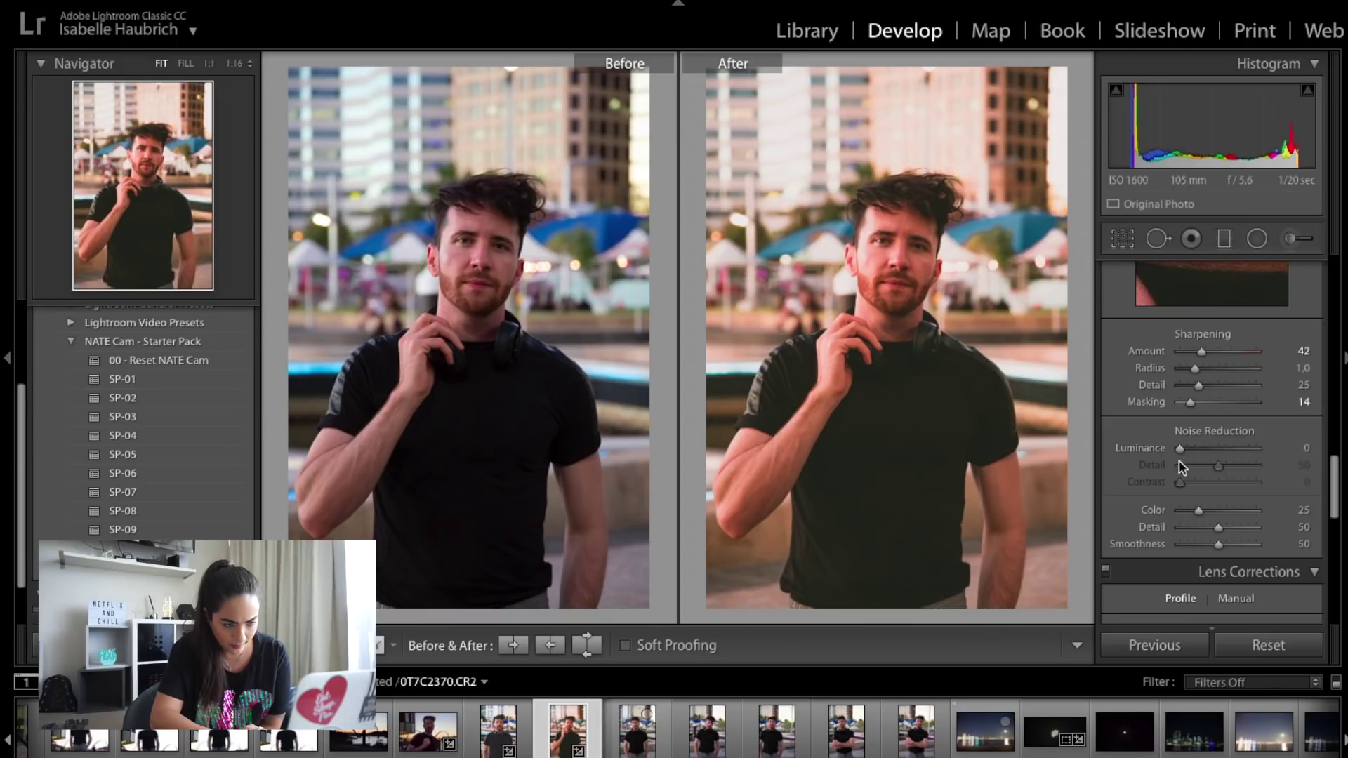
drag(1181, 449, 1189, 449)
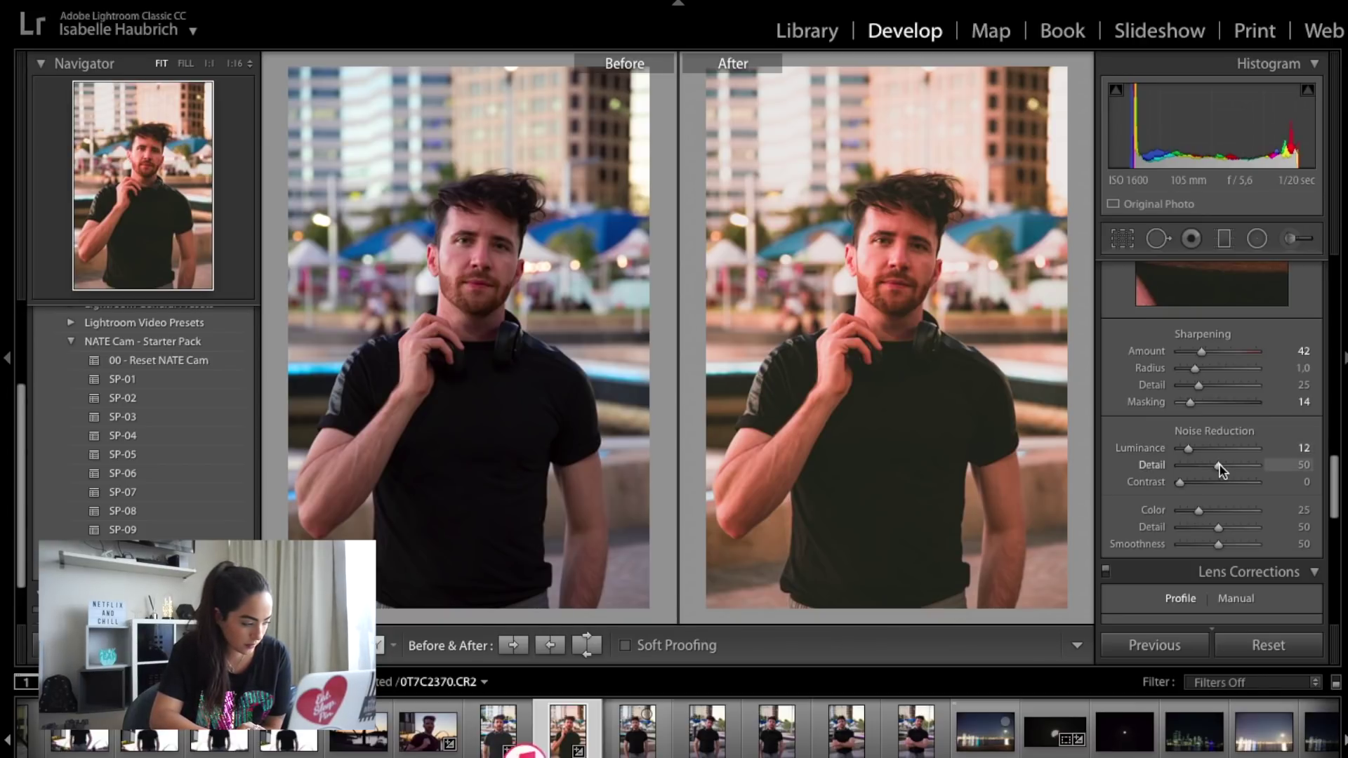
scroll(1219, 466, down, 2)
scroll(1220, 472, down, 2)
scroll(1220, 472, down, 2)
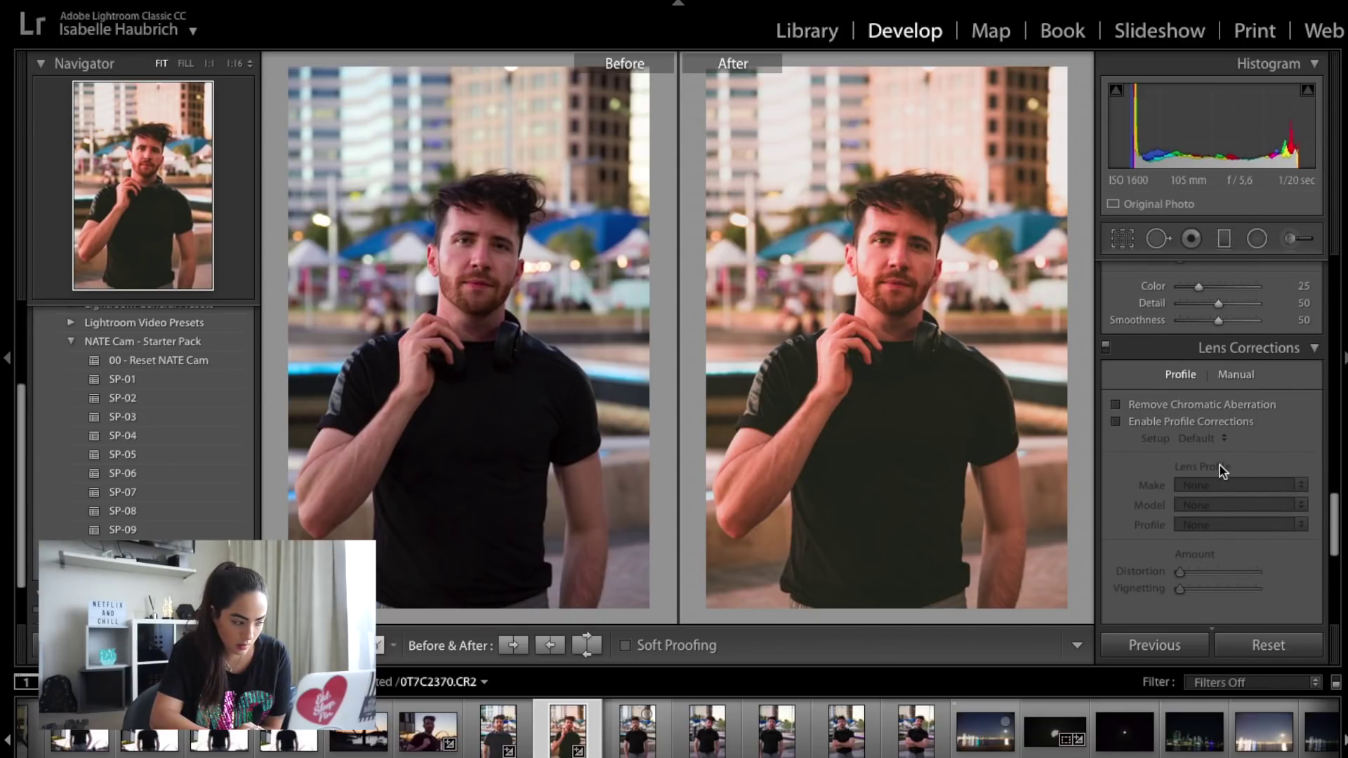
scroll(1221, 472, down, 2)
scroll(1221, 472, down, 2)
scroll(1221, 472, down, 2)
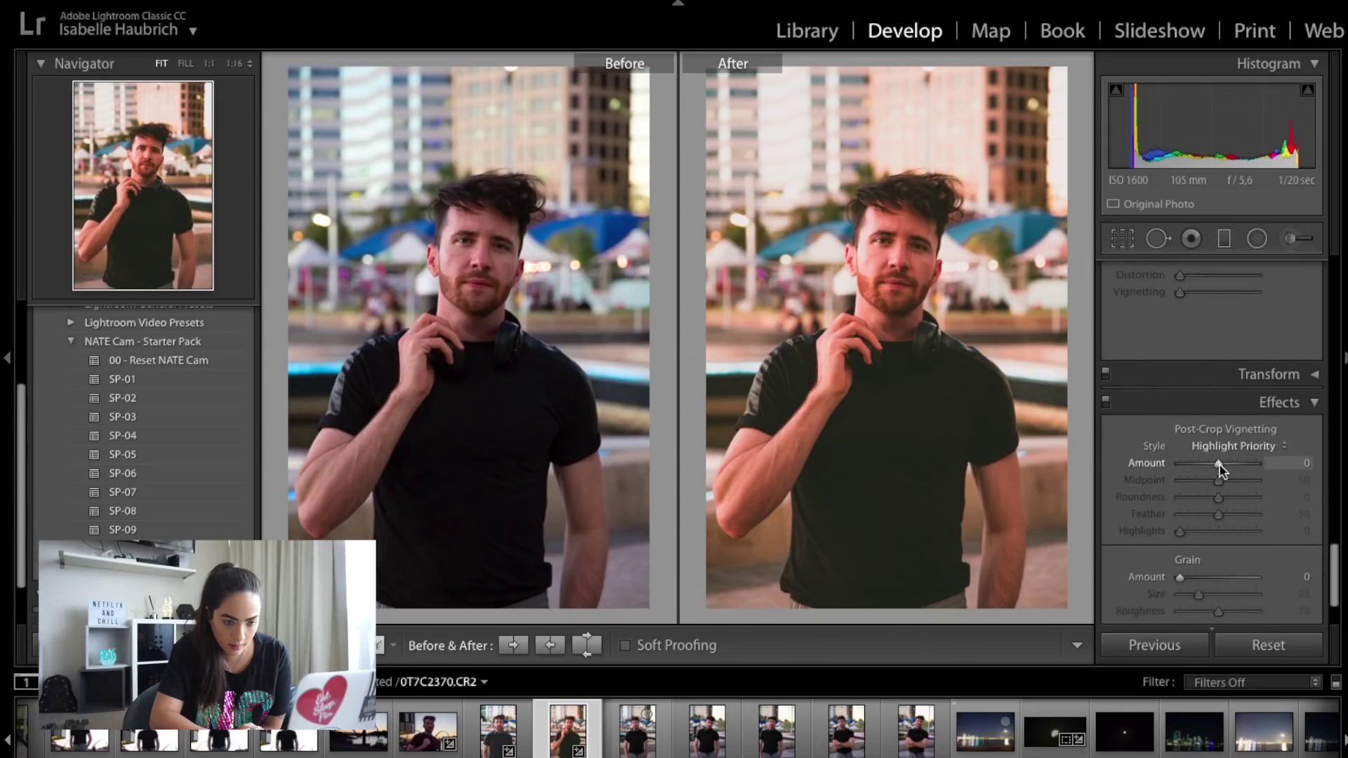
Swing Post-Crop Vignetting Amount between +100 and -100, then settle on a subtle -11
scroll(1221, 472, down, 1)
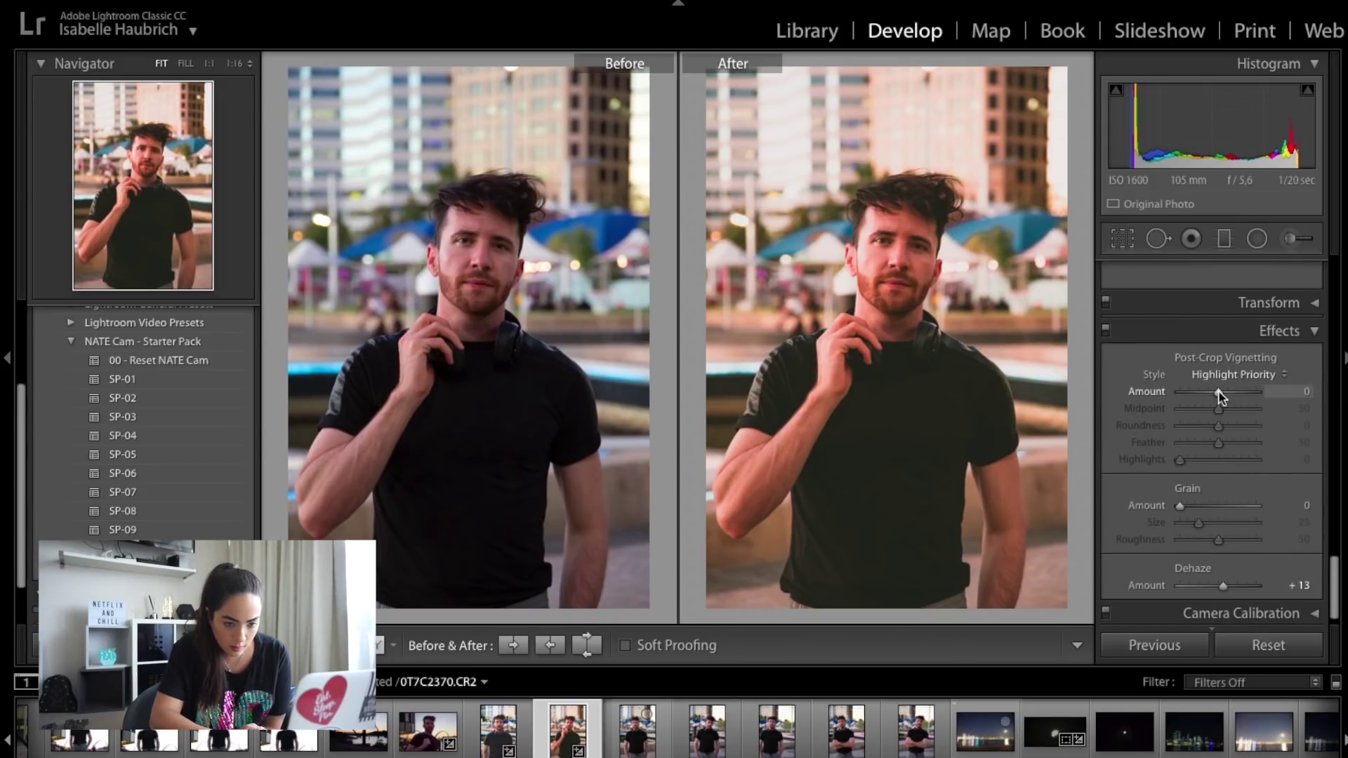
scroll(1220, 395, down, 1)
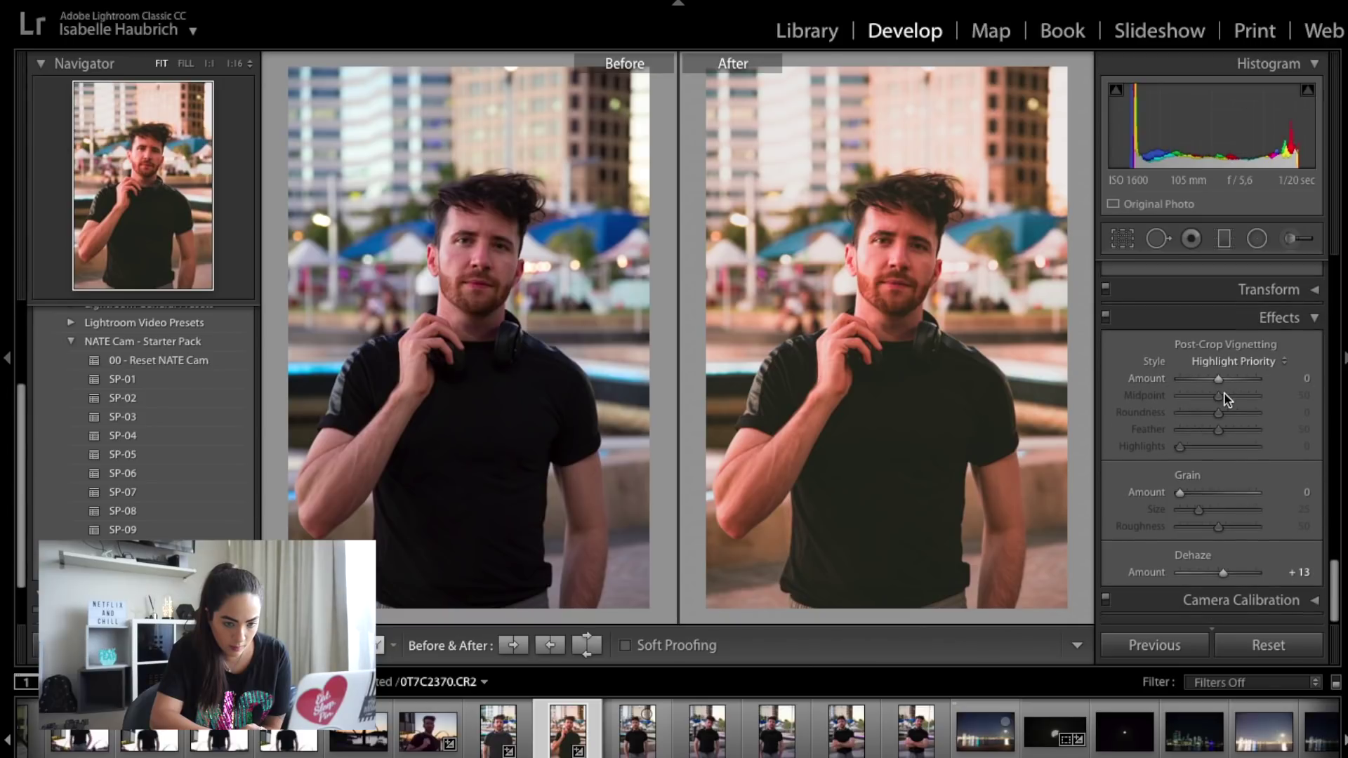
drag(1220, 383, 1219, 384)
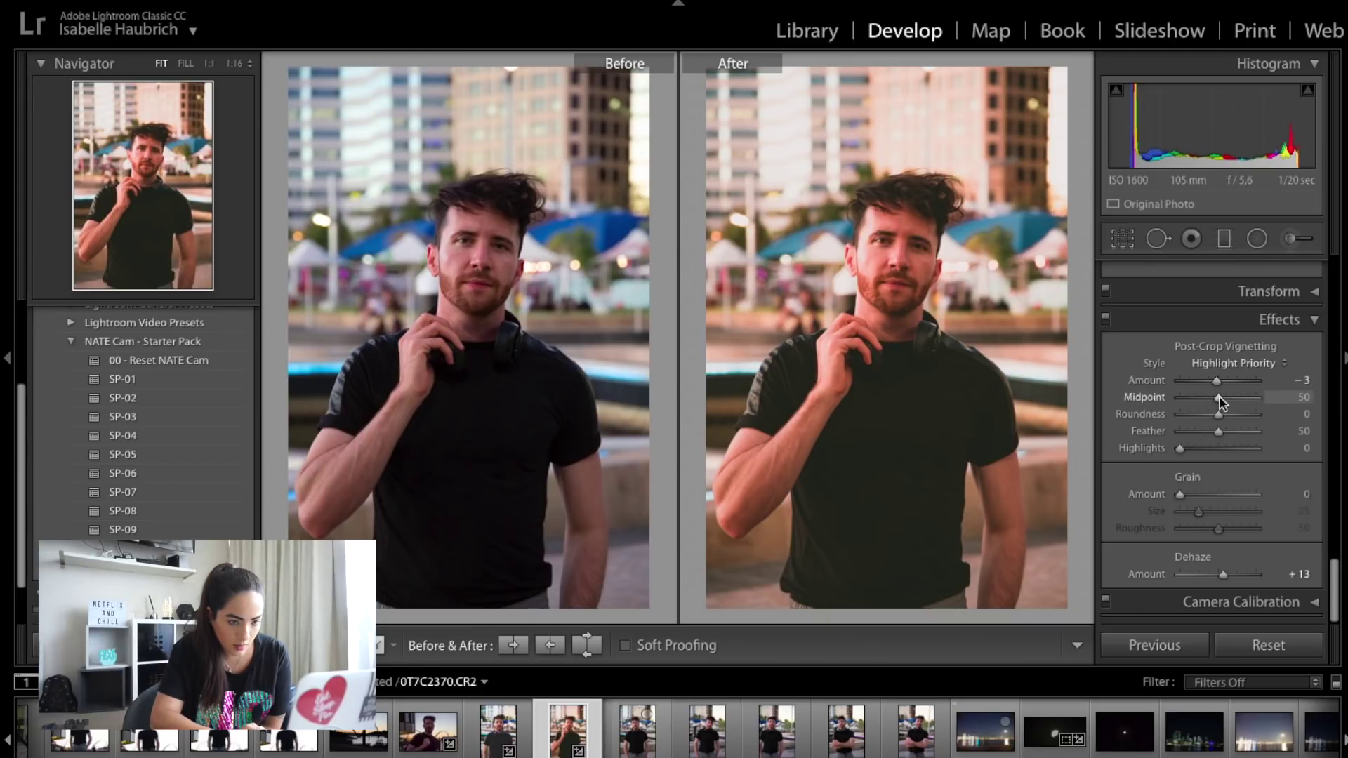
mouse_move(1217, 381)
mouse_down()
mouse_move(1195, 385)
mouse_move(1264, 380)
mouse_up()
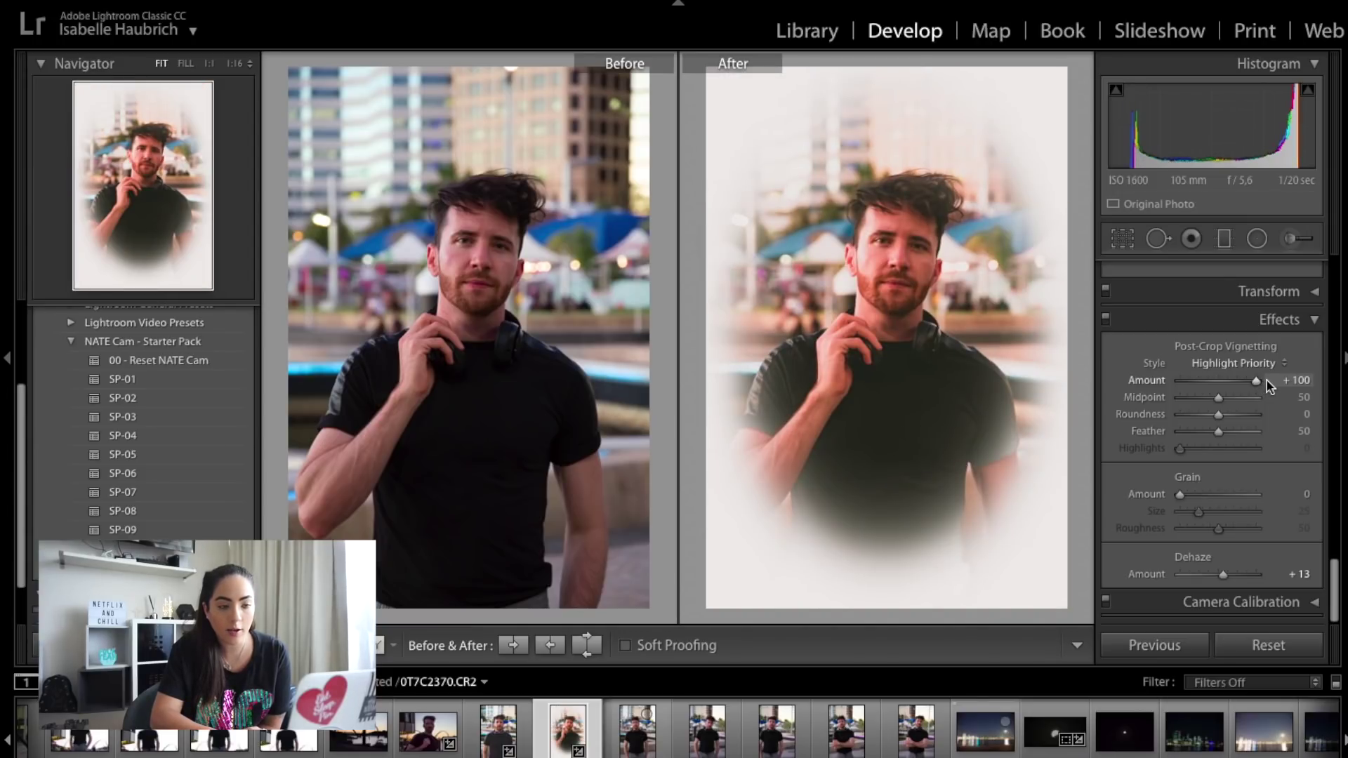
drag(1267, 381, 1160, 381)
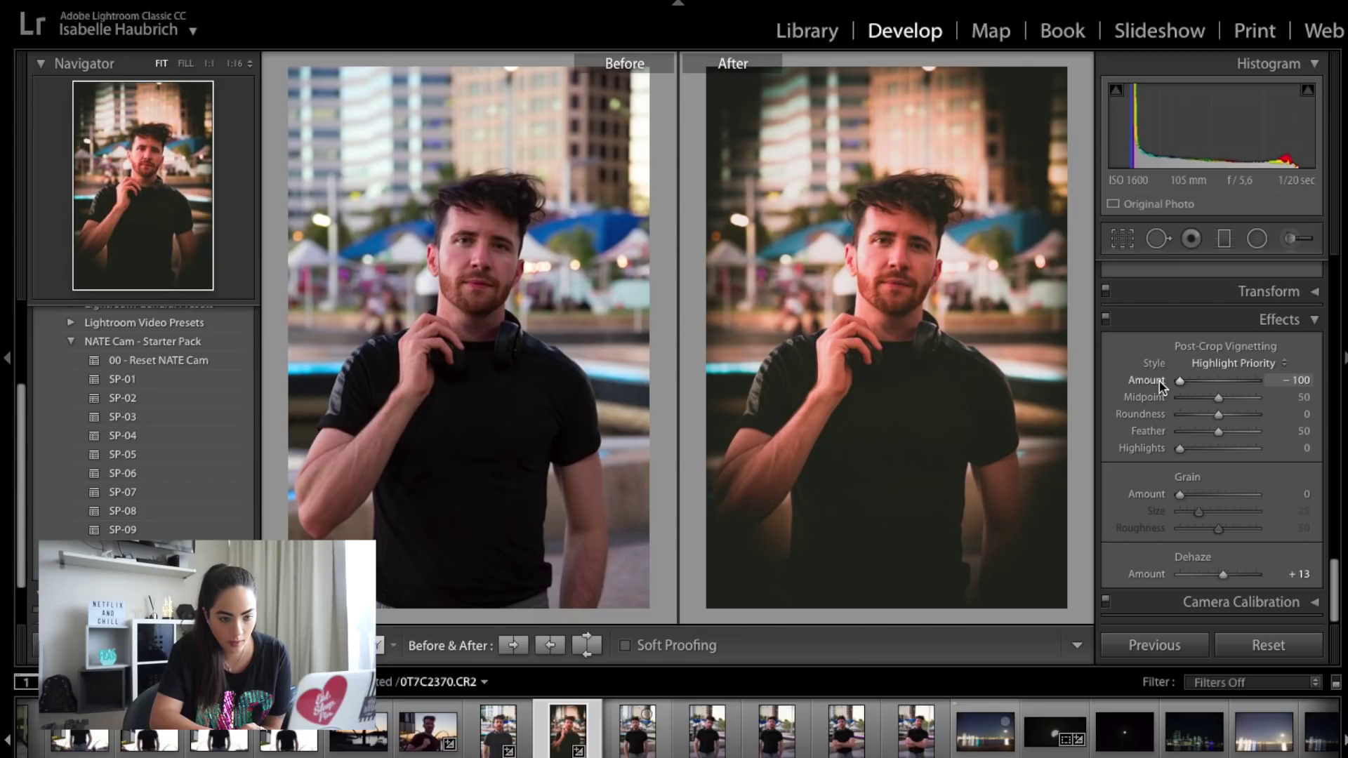
drag(1182, 383, 1214, 383)
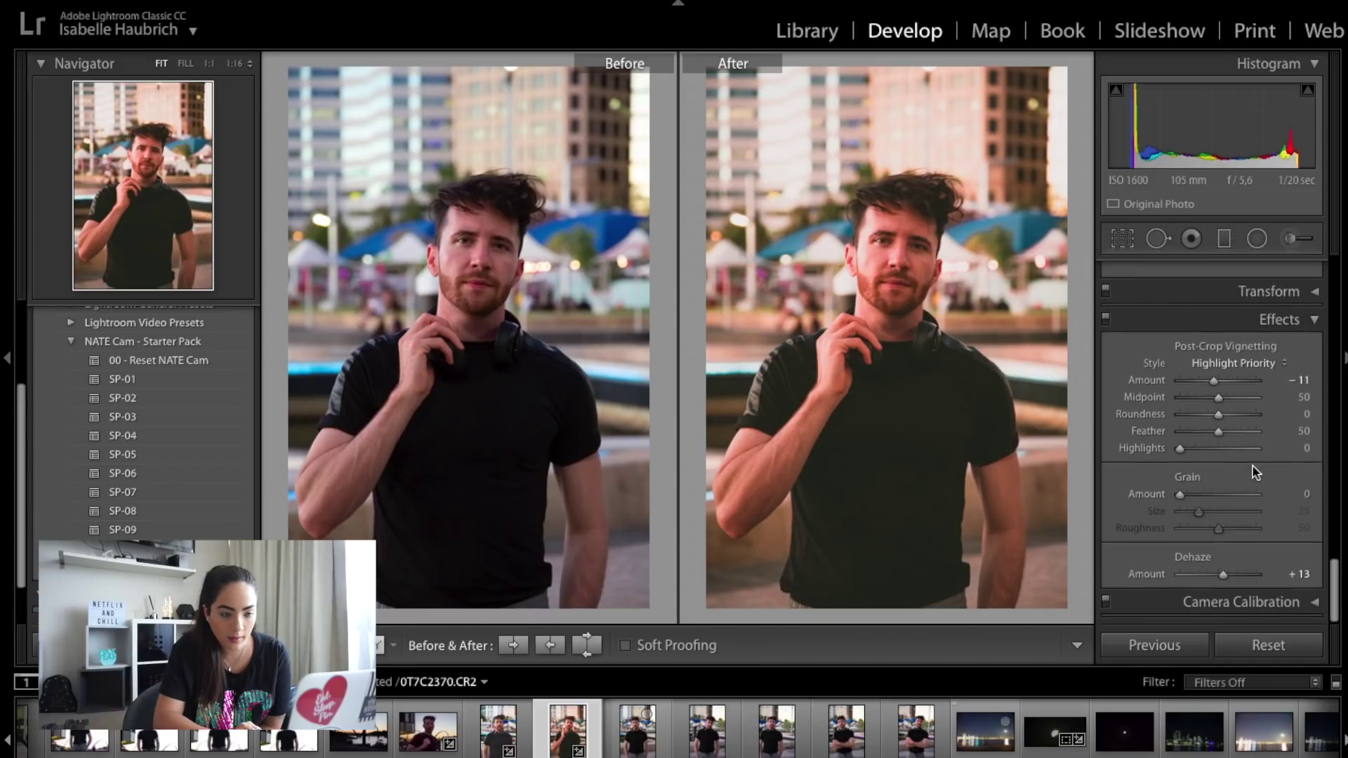
Set Effects Grain Amount to 40, leaving Size 25 and Roughness 50
drag(1180, 495, 1249, 496)
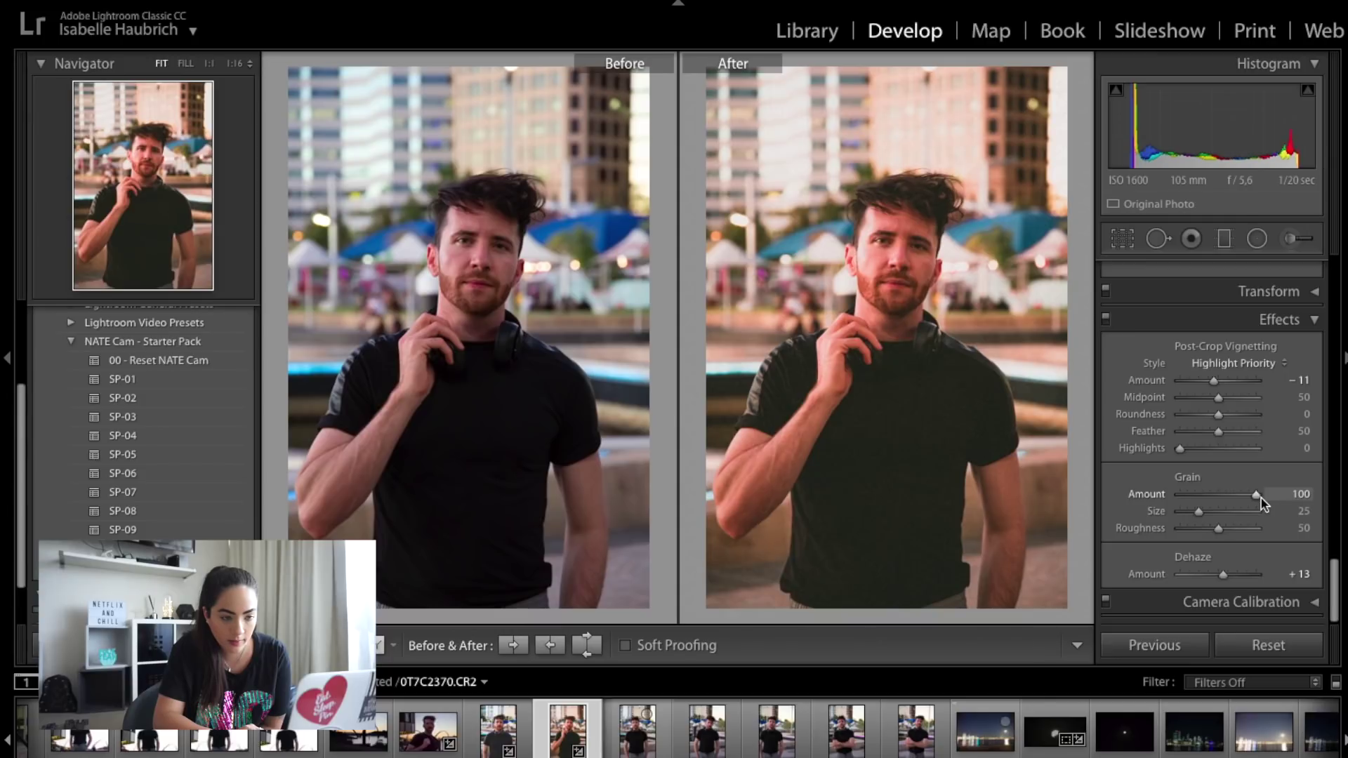
drag(1261, 499, 1193, 501)
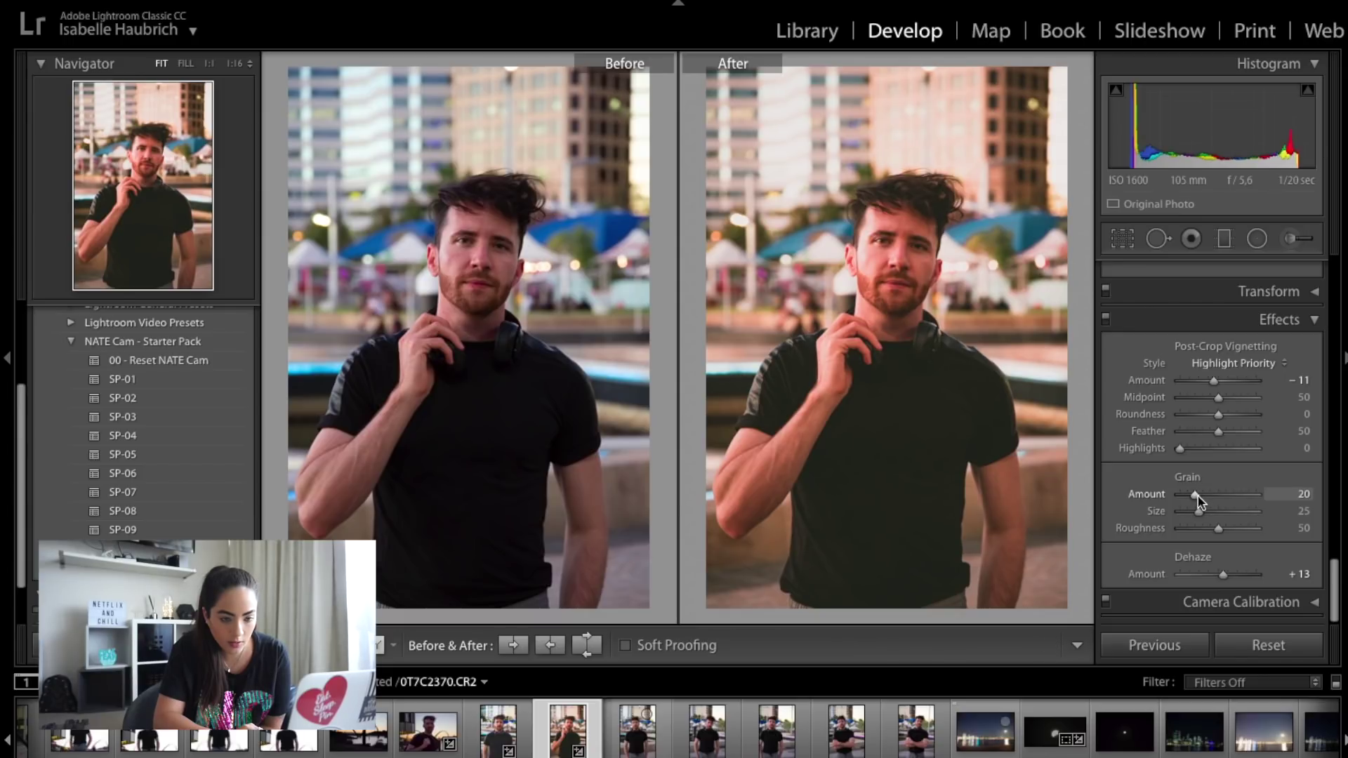
drag(1199, 495, 1201, 497)
drag(1201, 496, 1205, 496)
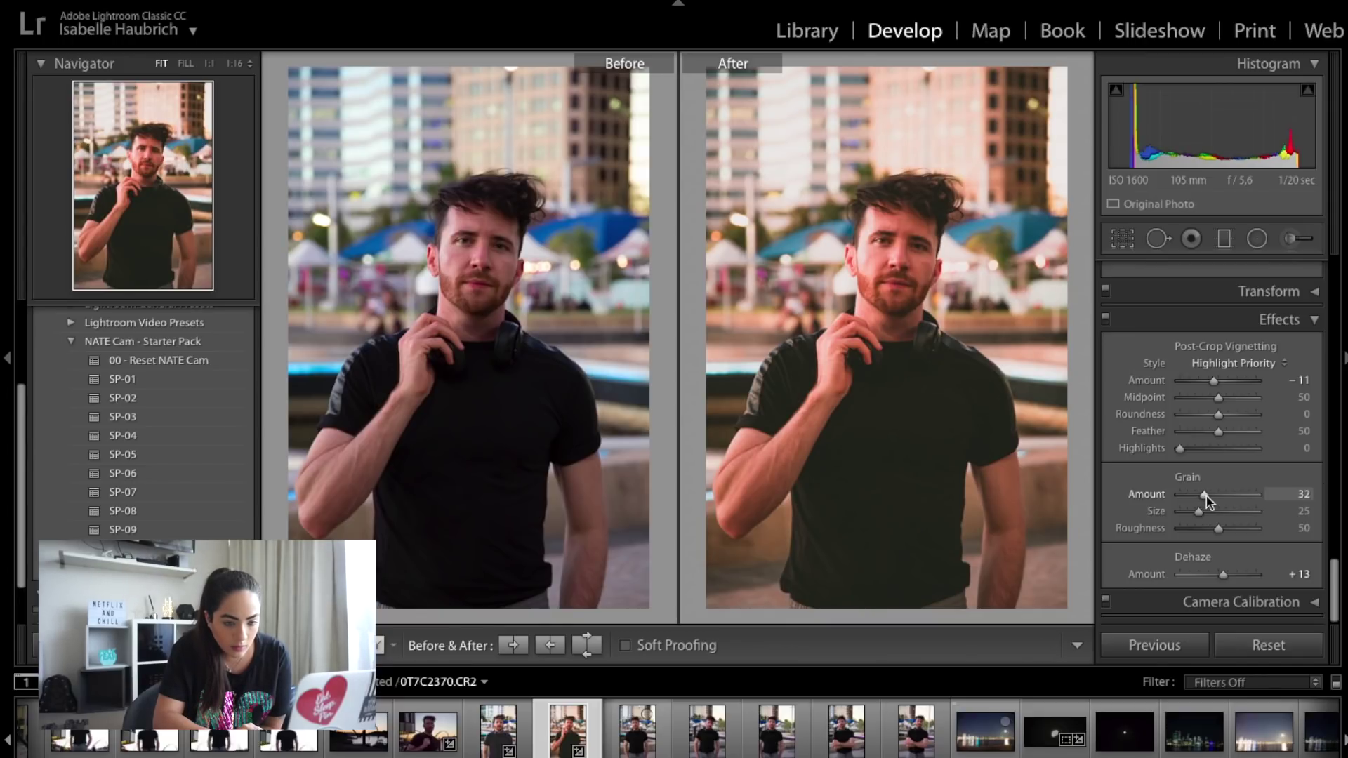
drag(1207, 499, 1211, 495)
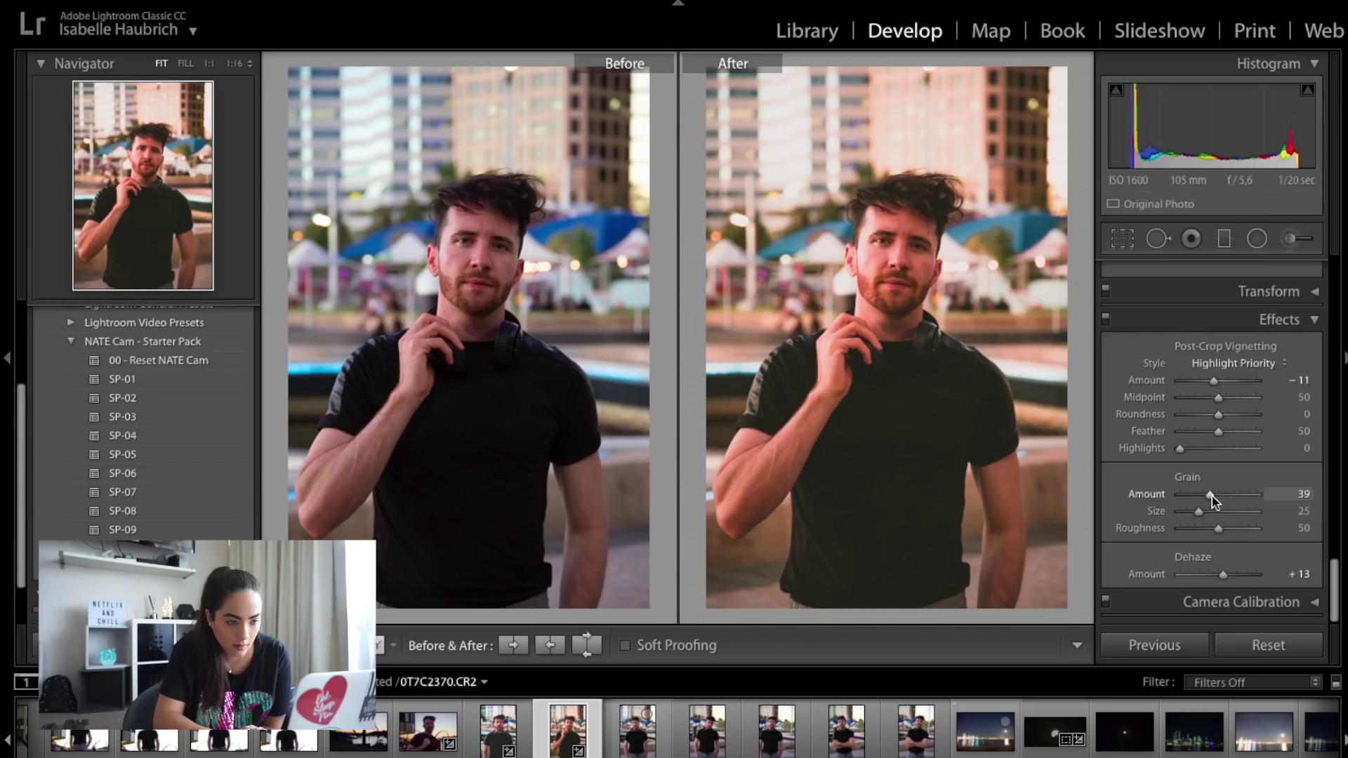
Zoom the Before/After photos in and out to inspect the grain up close
click(899, 261)
click(899, 261)
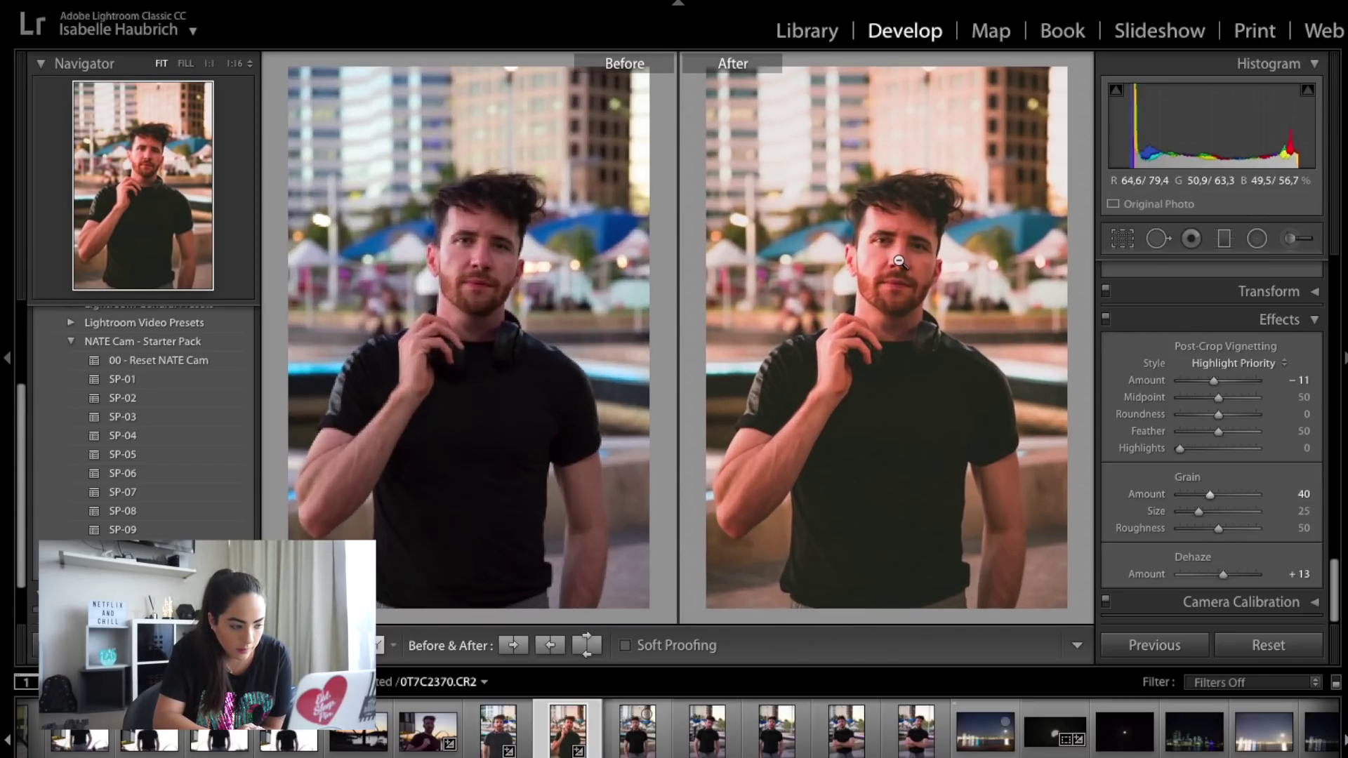
click(899, 261)
click(899, 262)
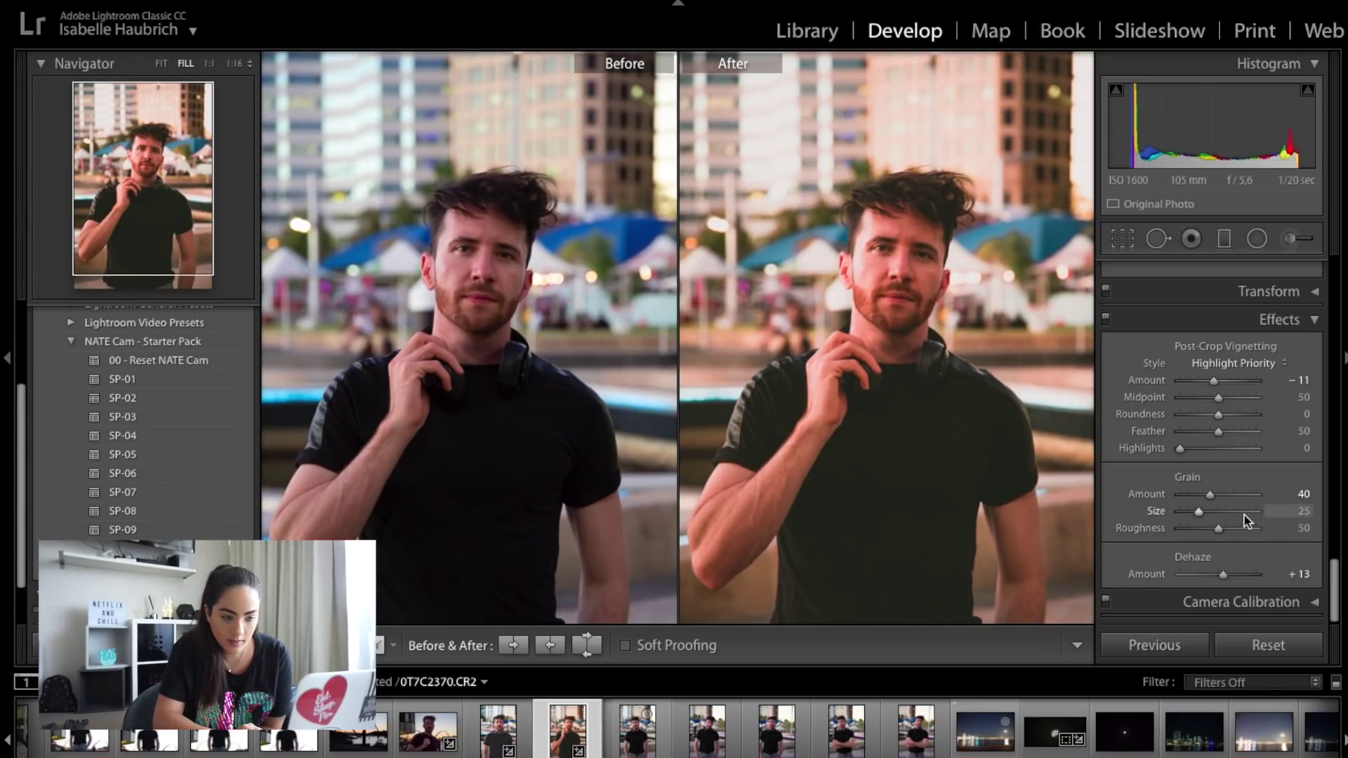
In HSL, darken the blue luminance and slightly desaturate the aqua and blue tones
scroll(1257, 435, up, 10)
scroll(1259, 413, down, 2)
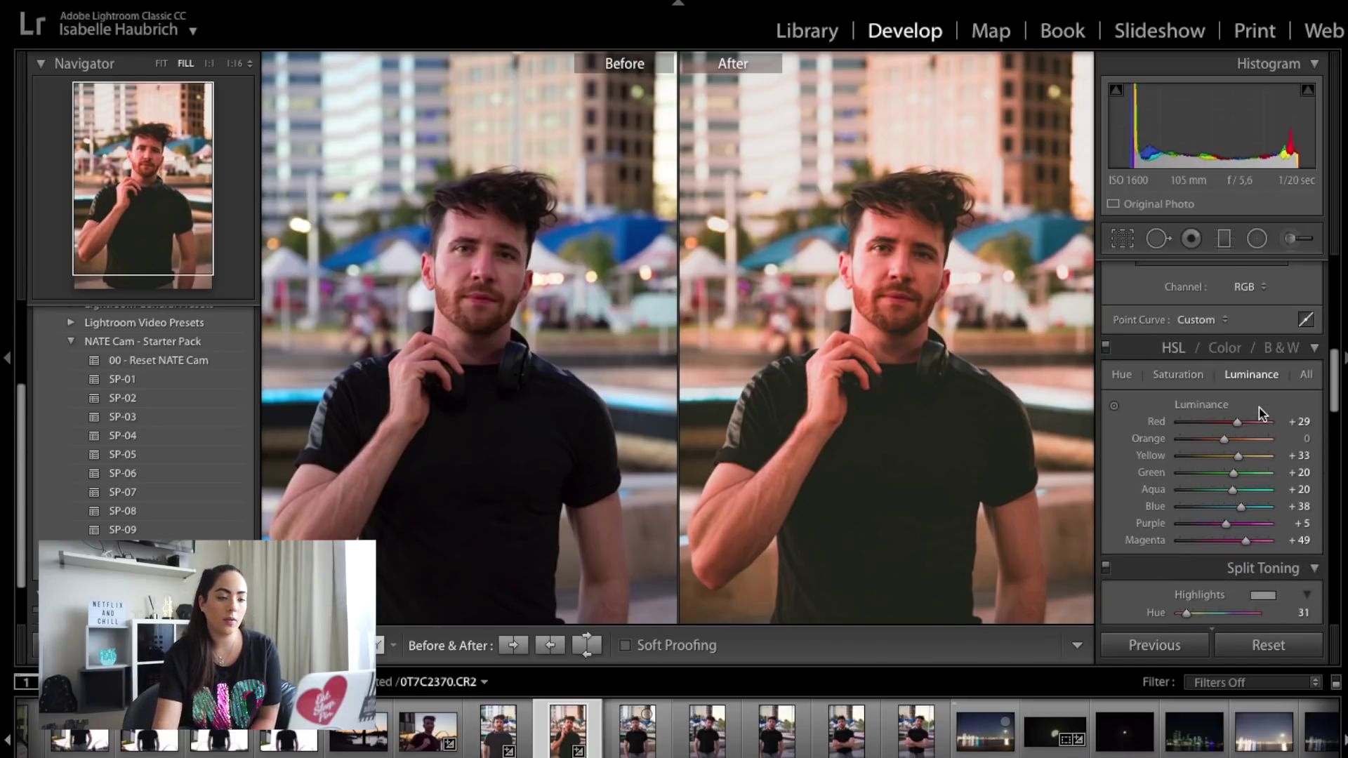
scroll(1258, 413, down, 2)
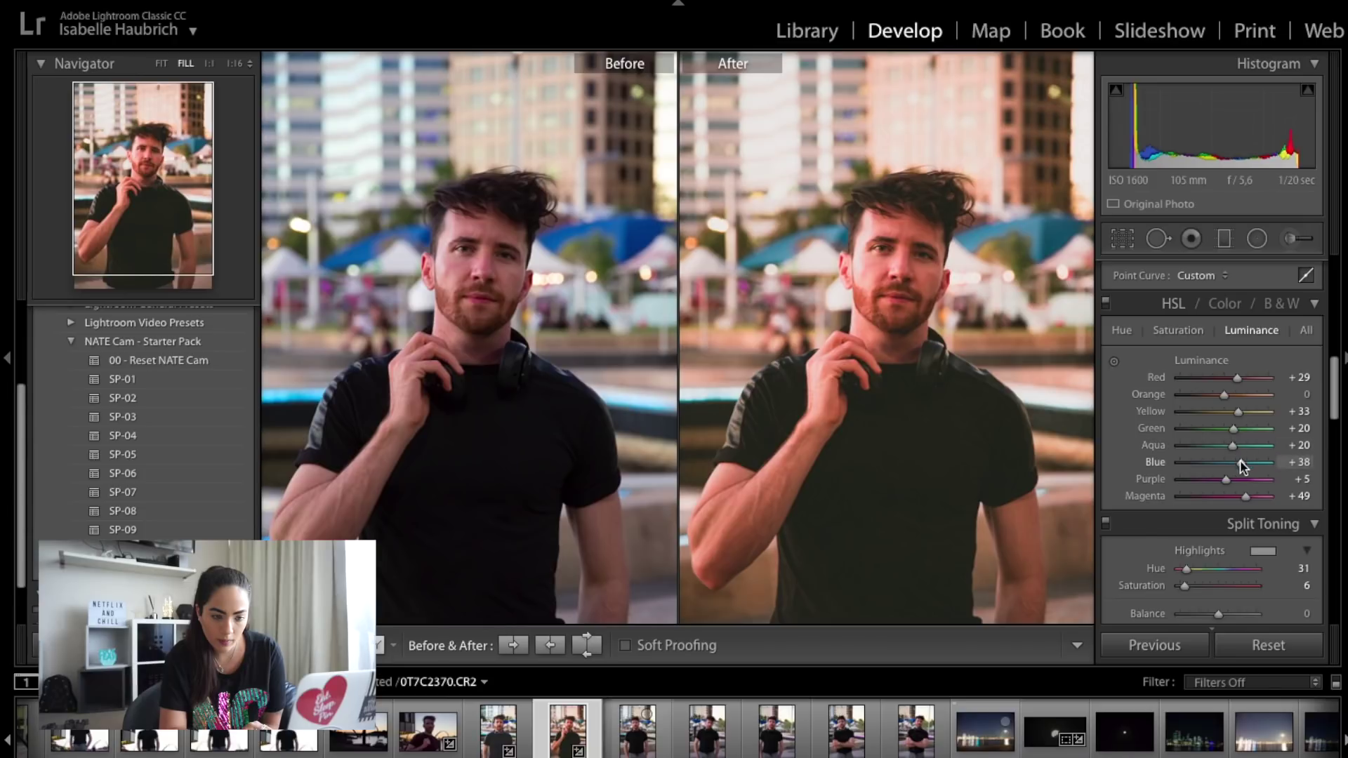
drag(1242, 464, 1237, 466)
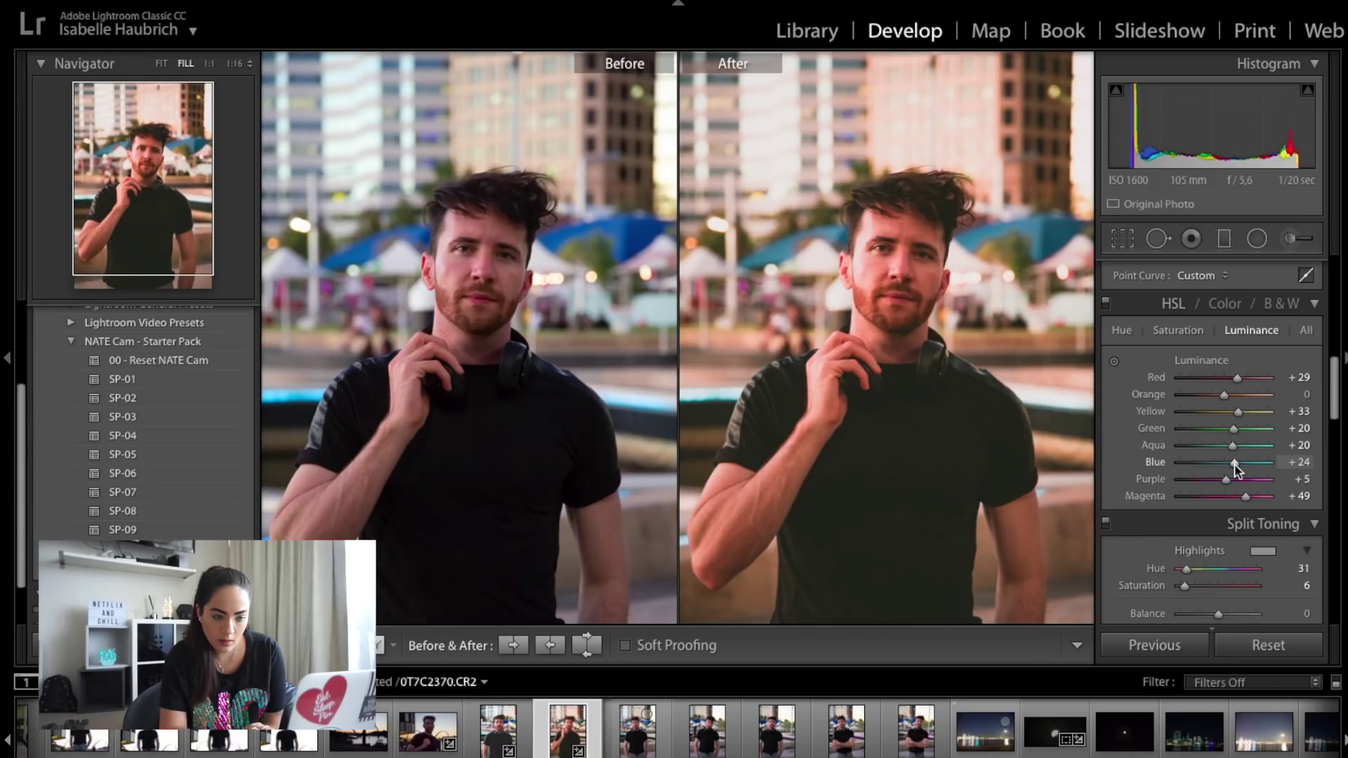
click(1189, 337)
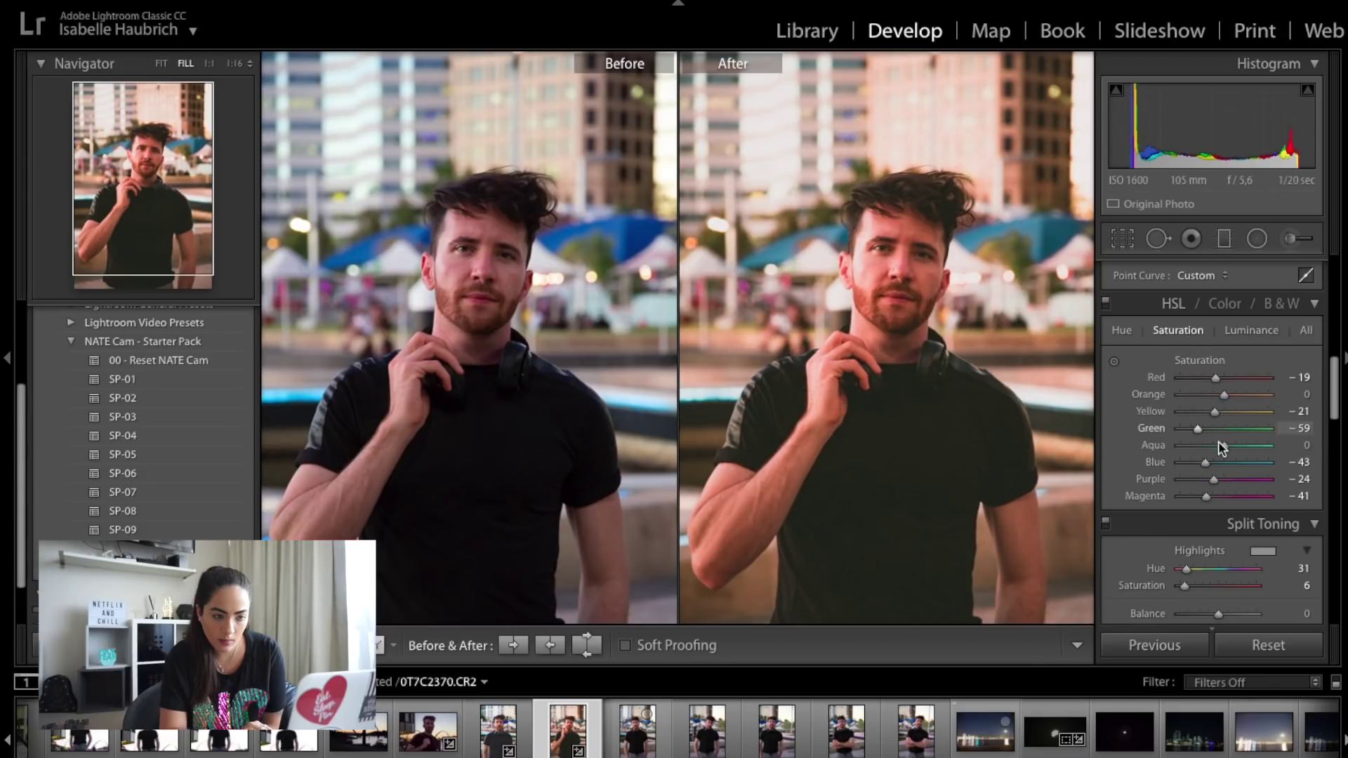
drag(1223, 446, 1217, 448)
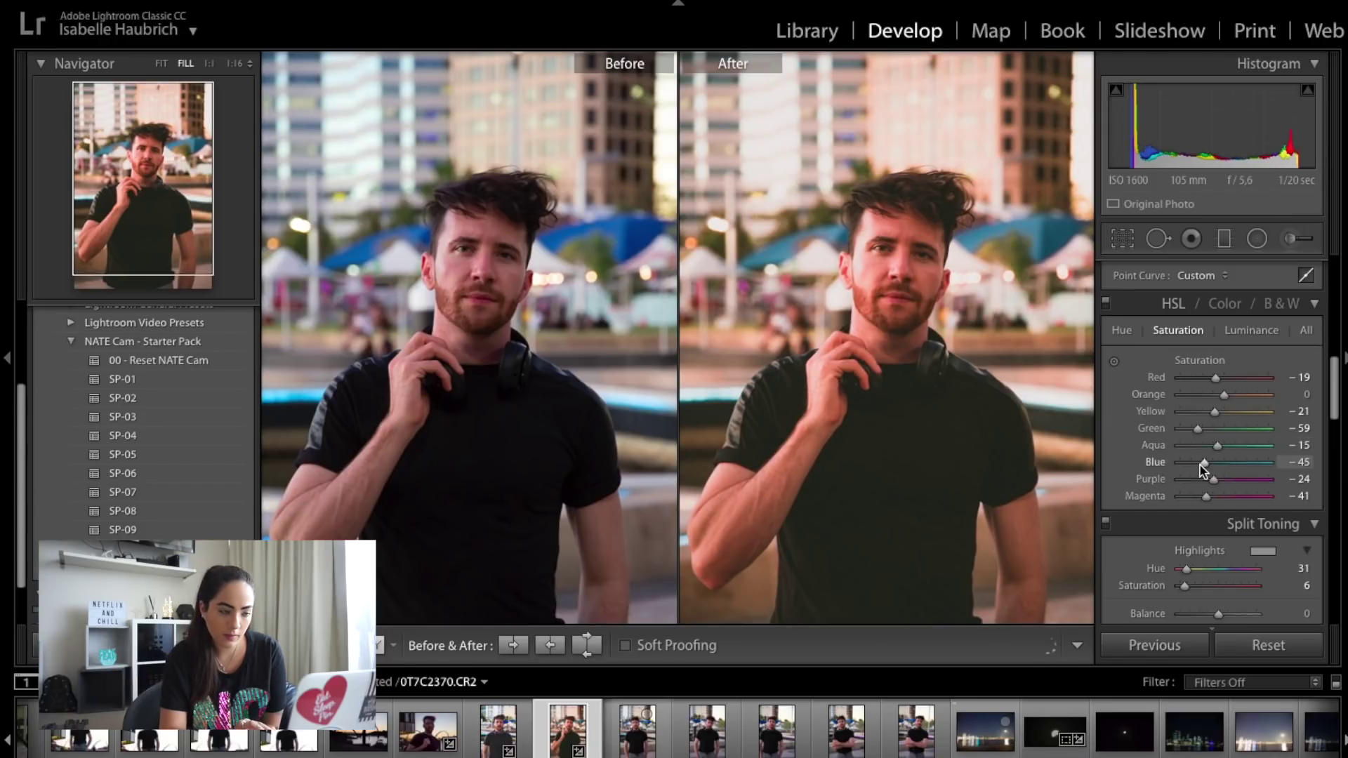
drag(1205, 469, 1202, 470)
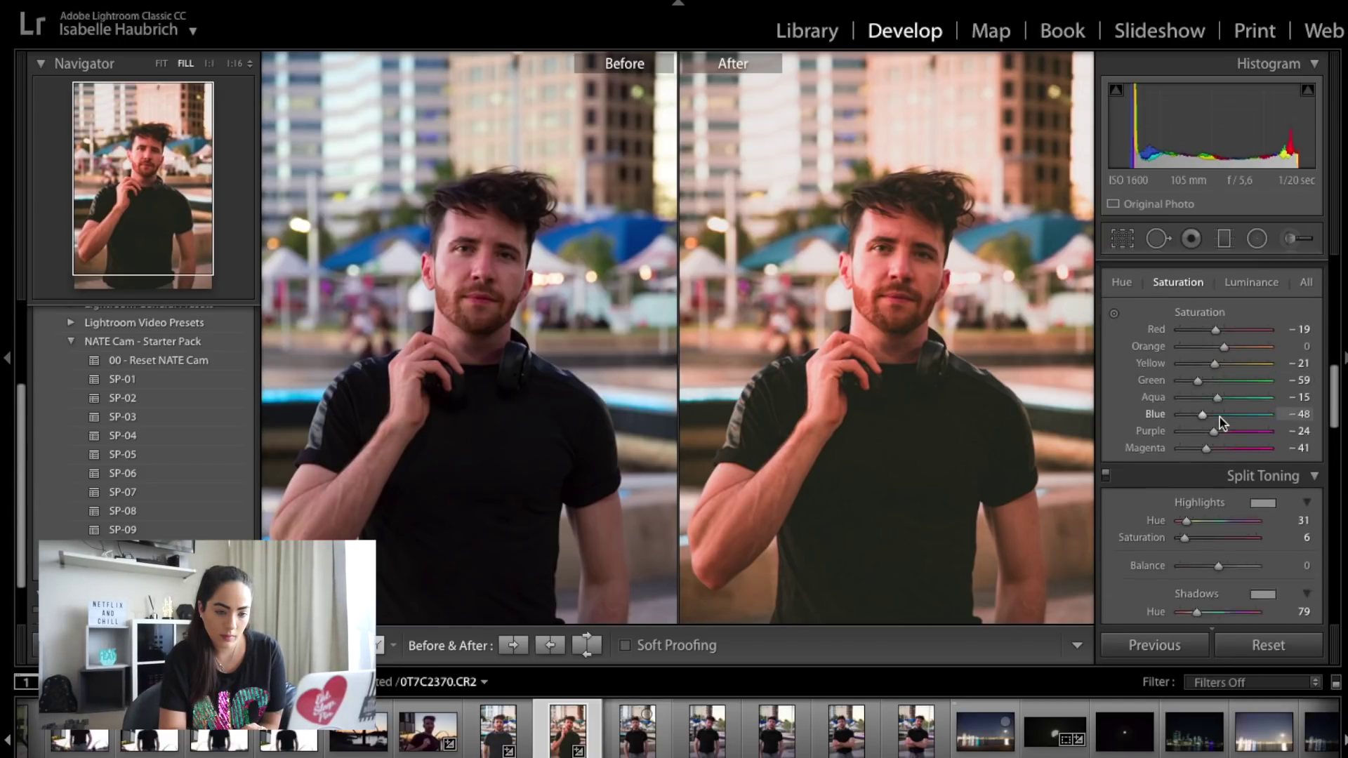
Raise the Detail Sharpening Amount from 42 to 54
scroll(1220, 417, down, 5)
scroll(1219, 417, down, 5)
scroll(1219, 417, down, 3)
scroll(1220, 417, down, 2)
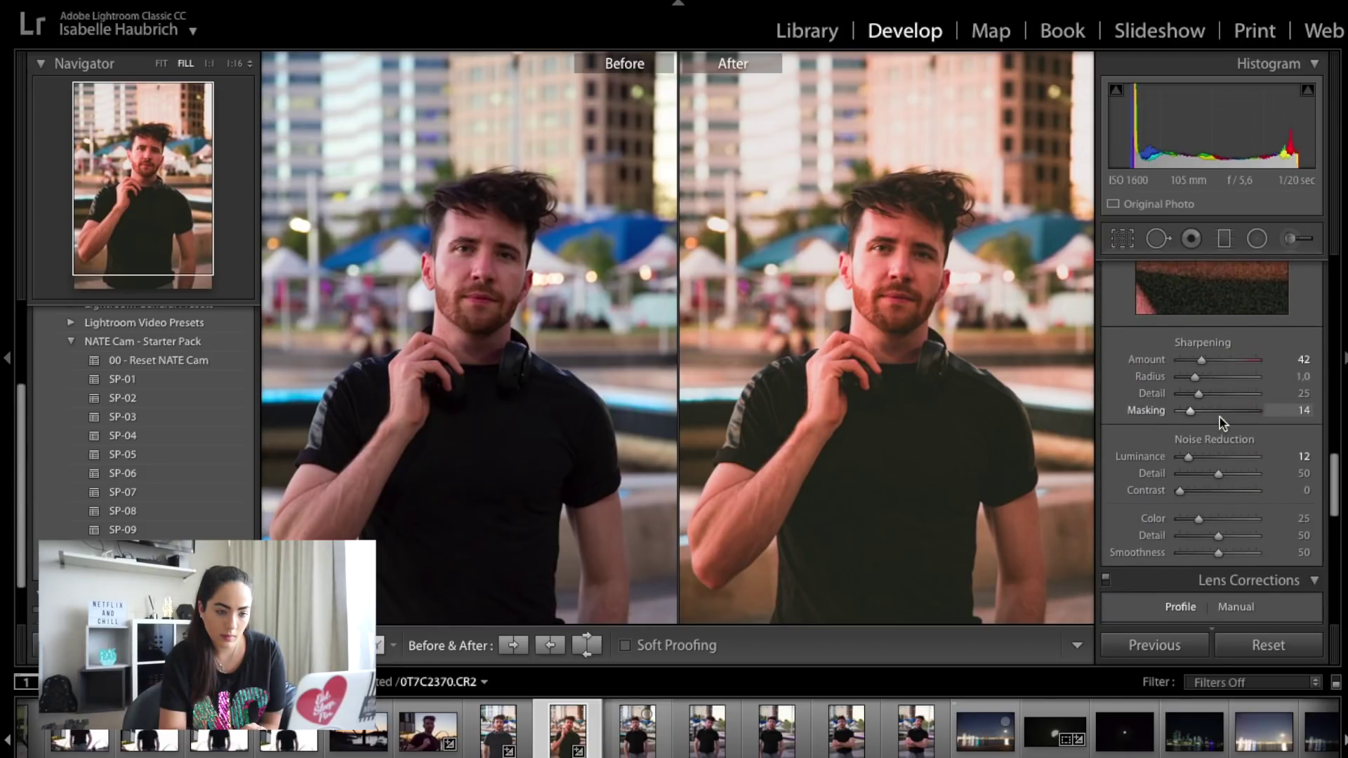
drag(1203, 363, 1208, 364)
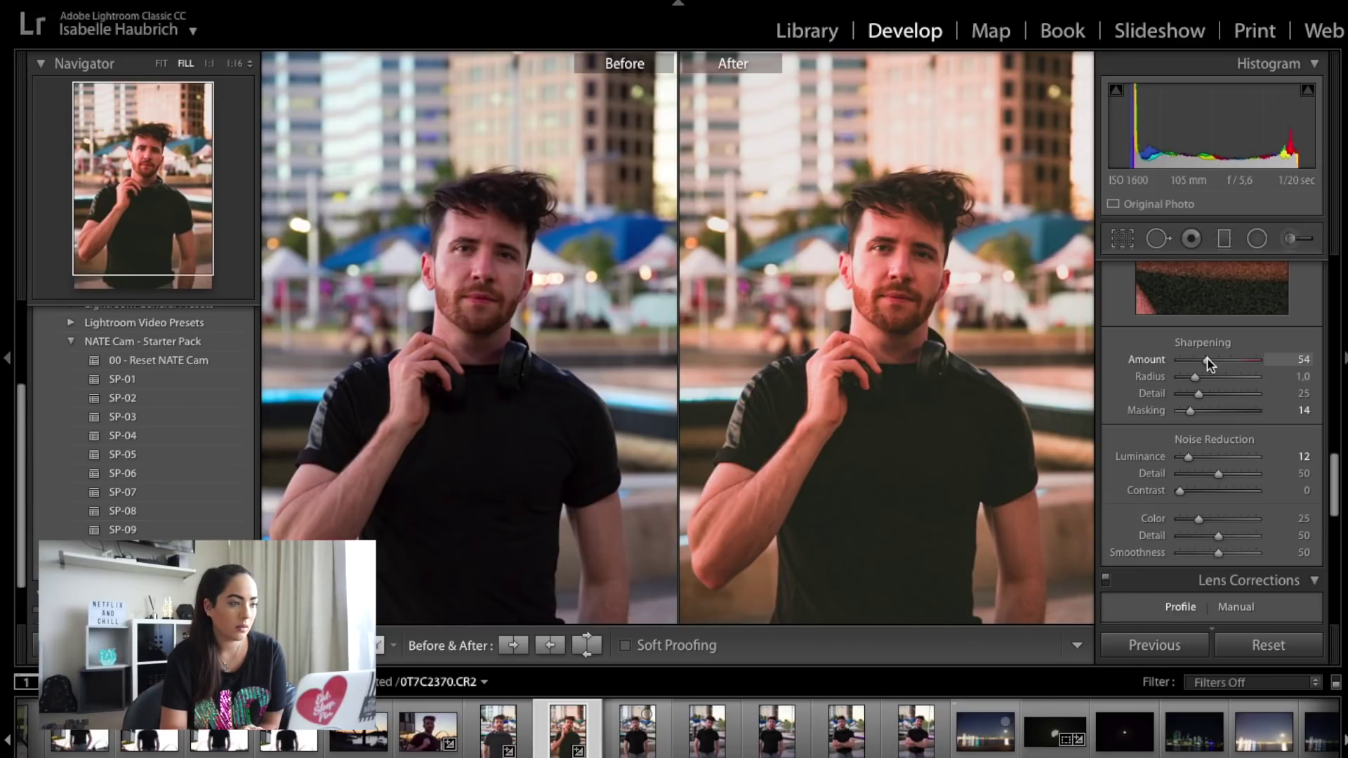
Create a User Preset named 'Like A Pro - Instagram ORANGE' from the current edit
click(260, 5)
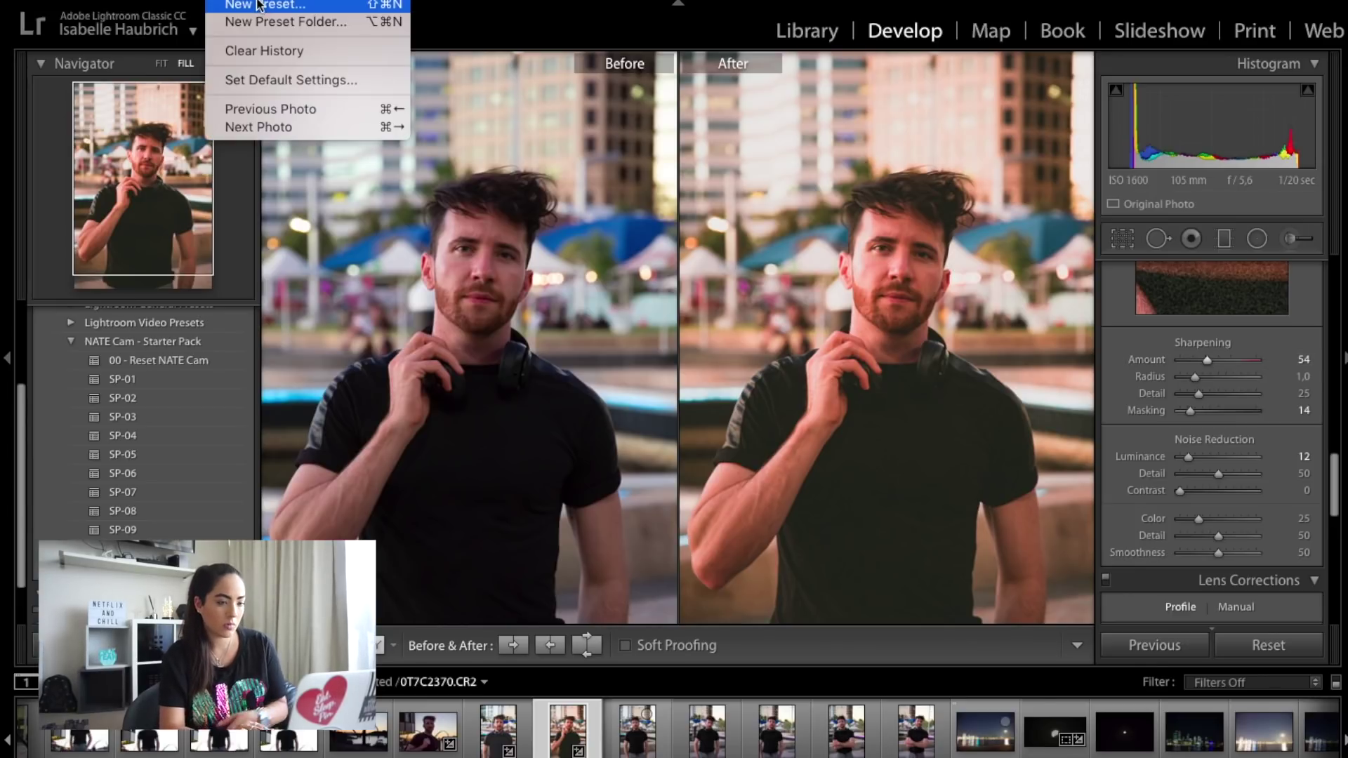
click(260, 6)
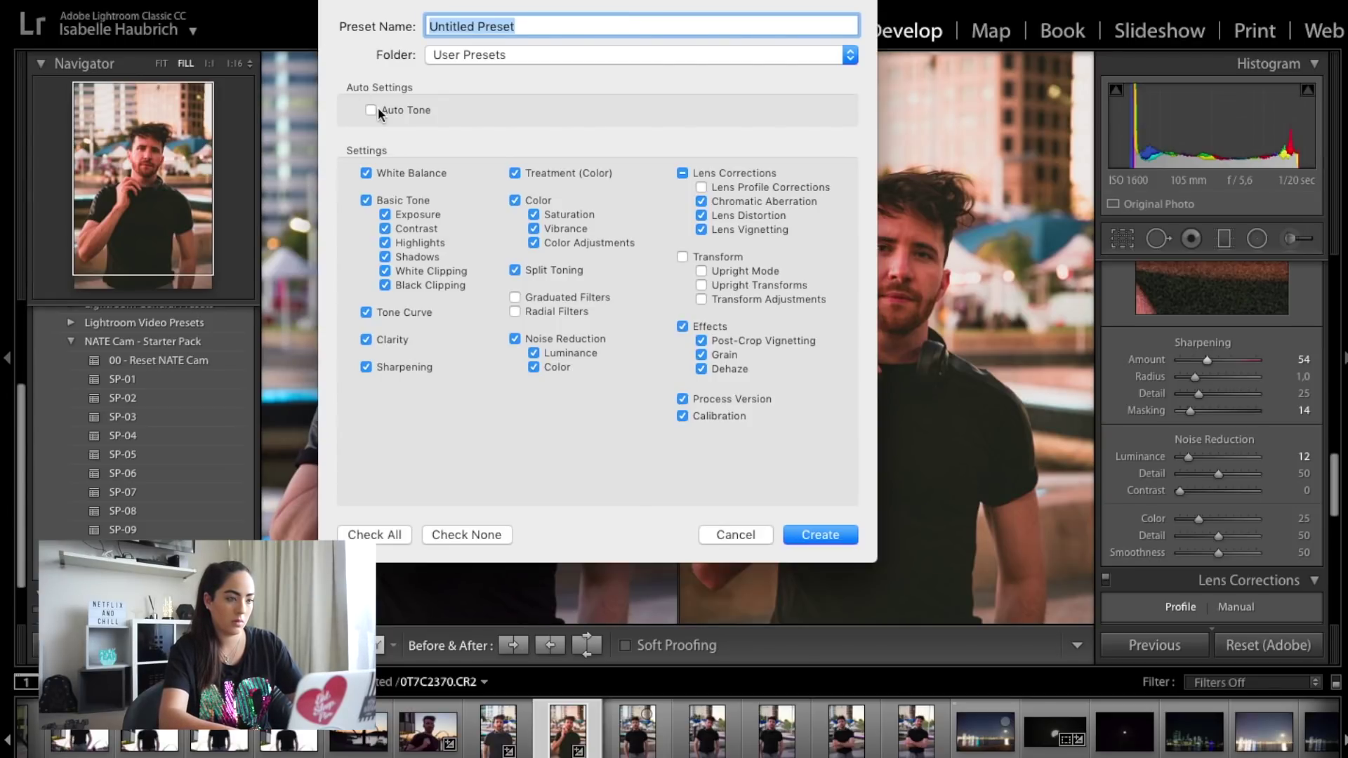
text(Like)
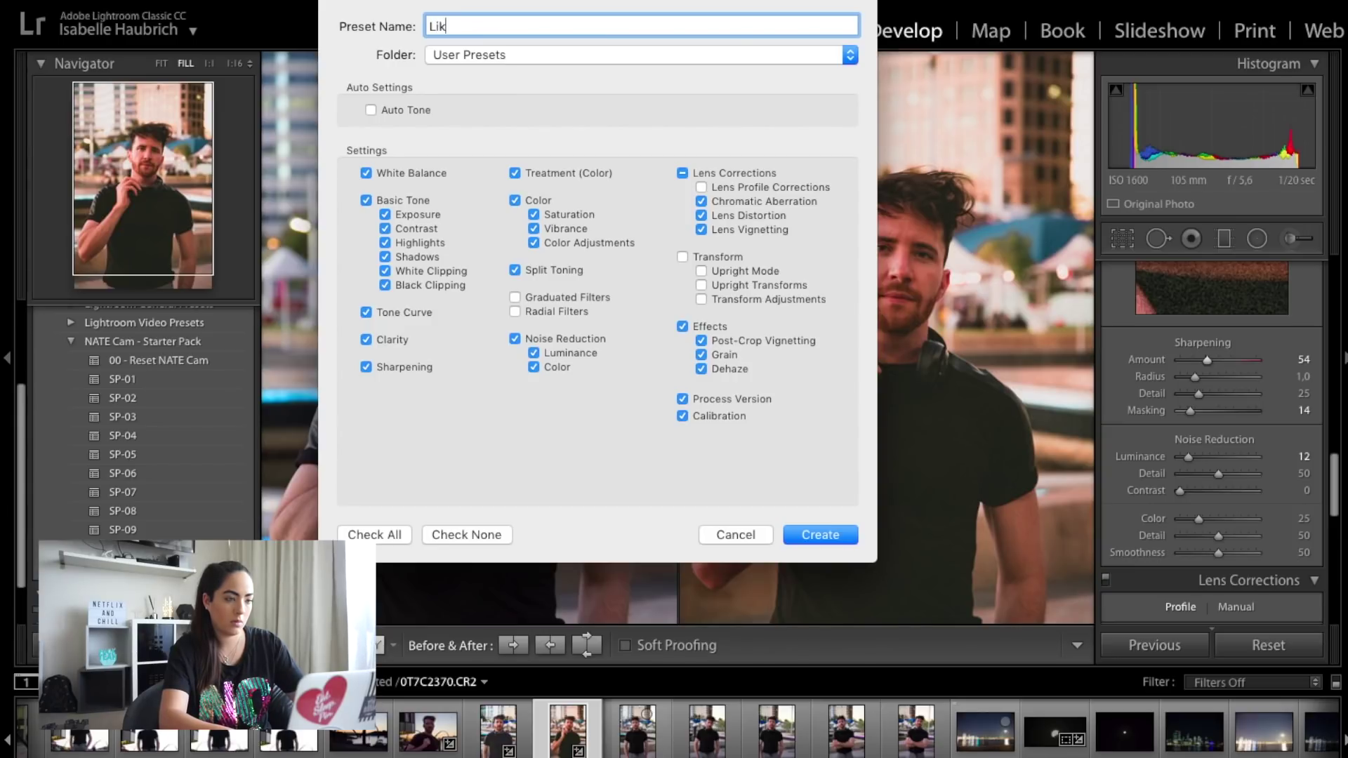
text( A Pro - Inst)
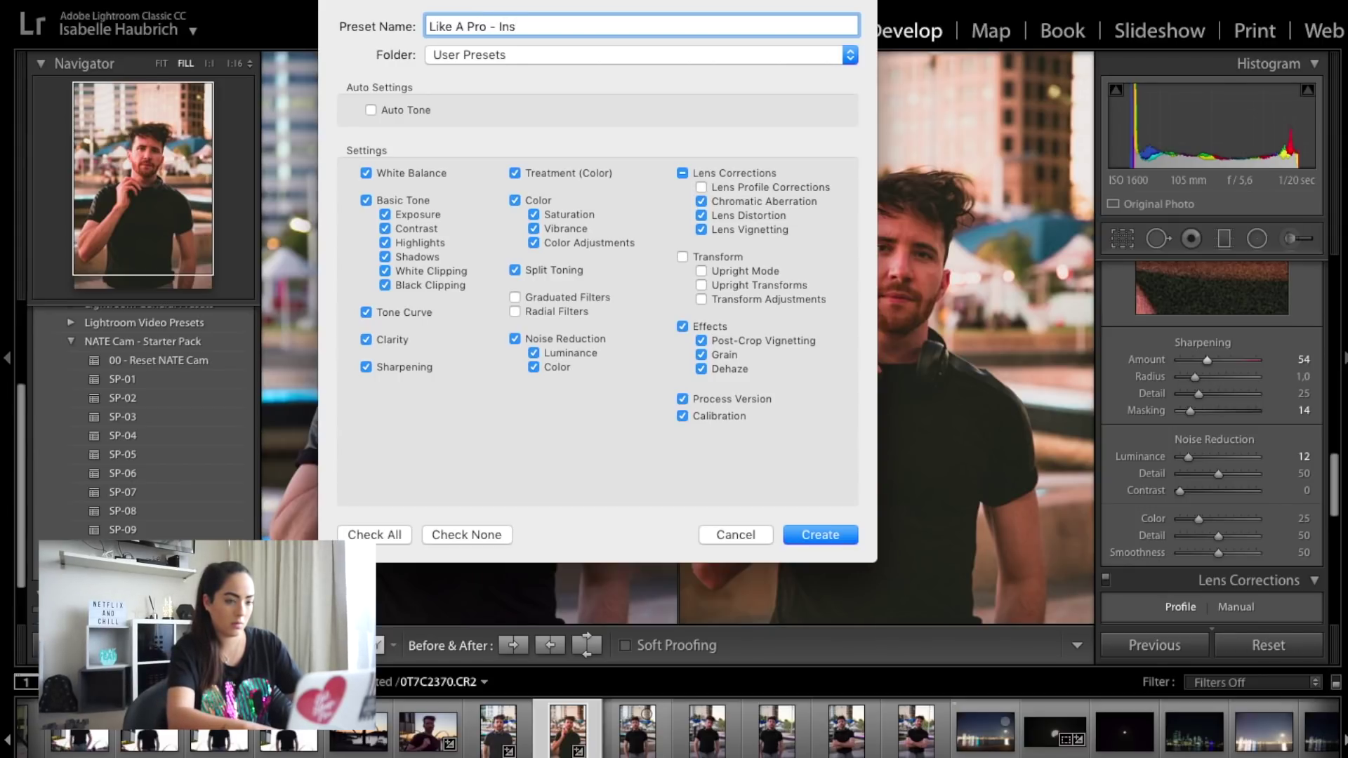
text(agram)
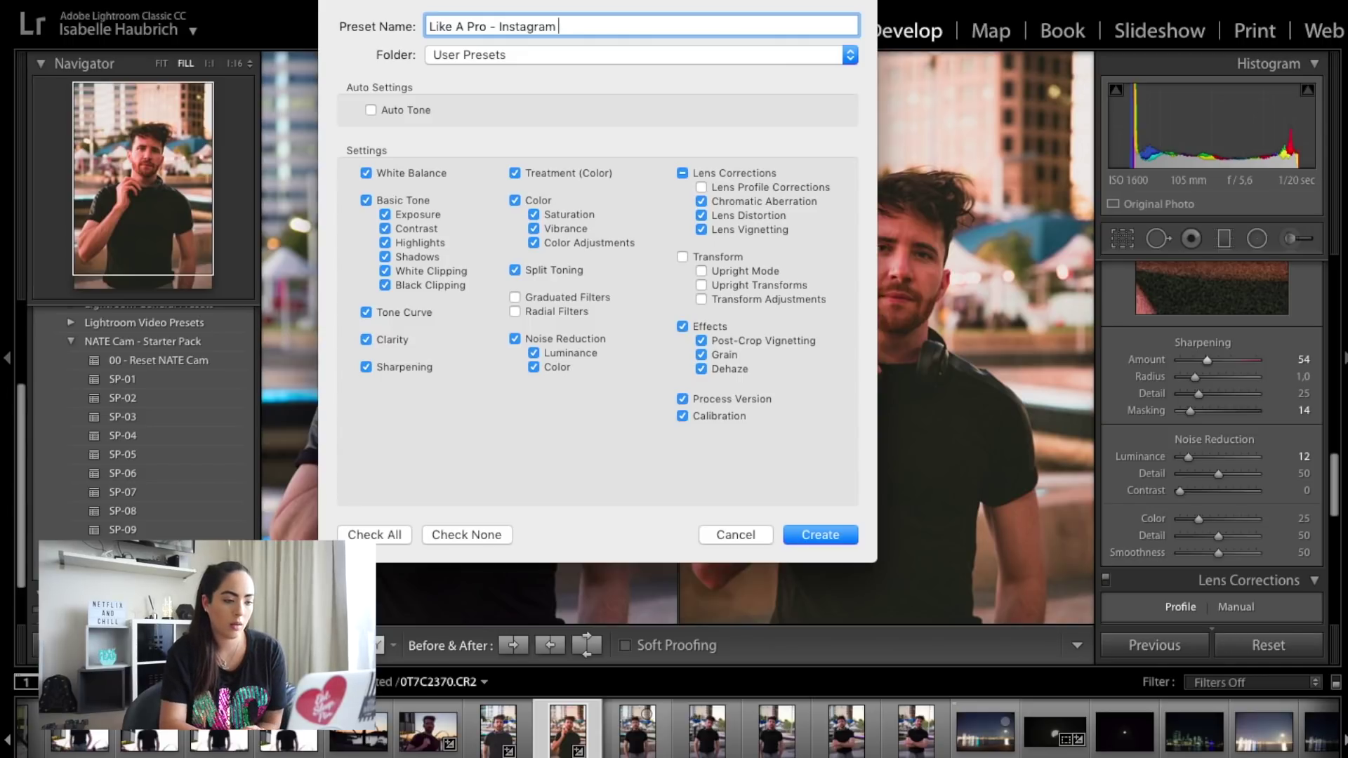
text( ORANGE)
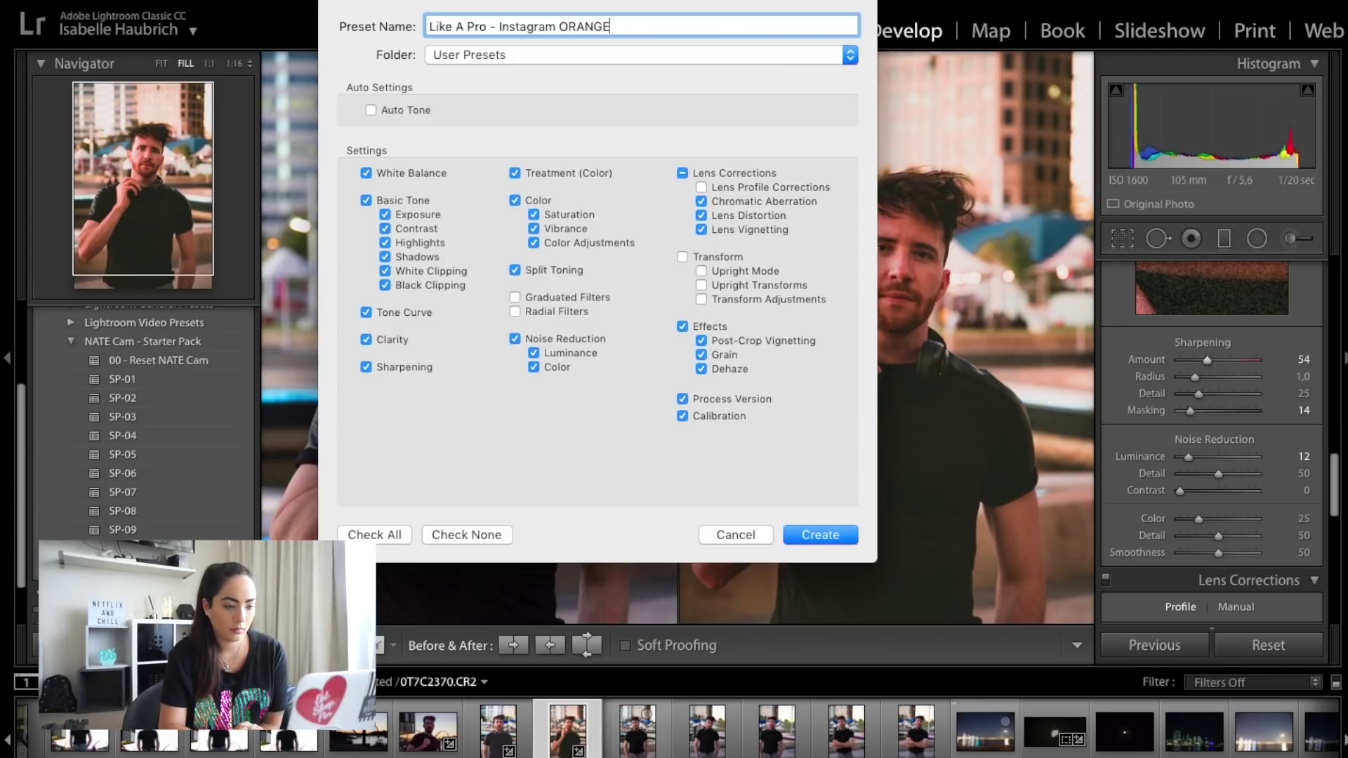
click(820, 534)
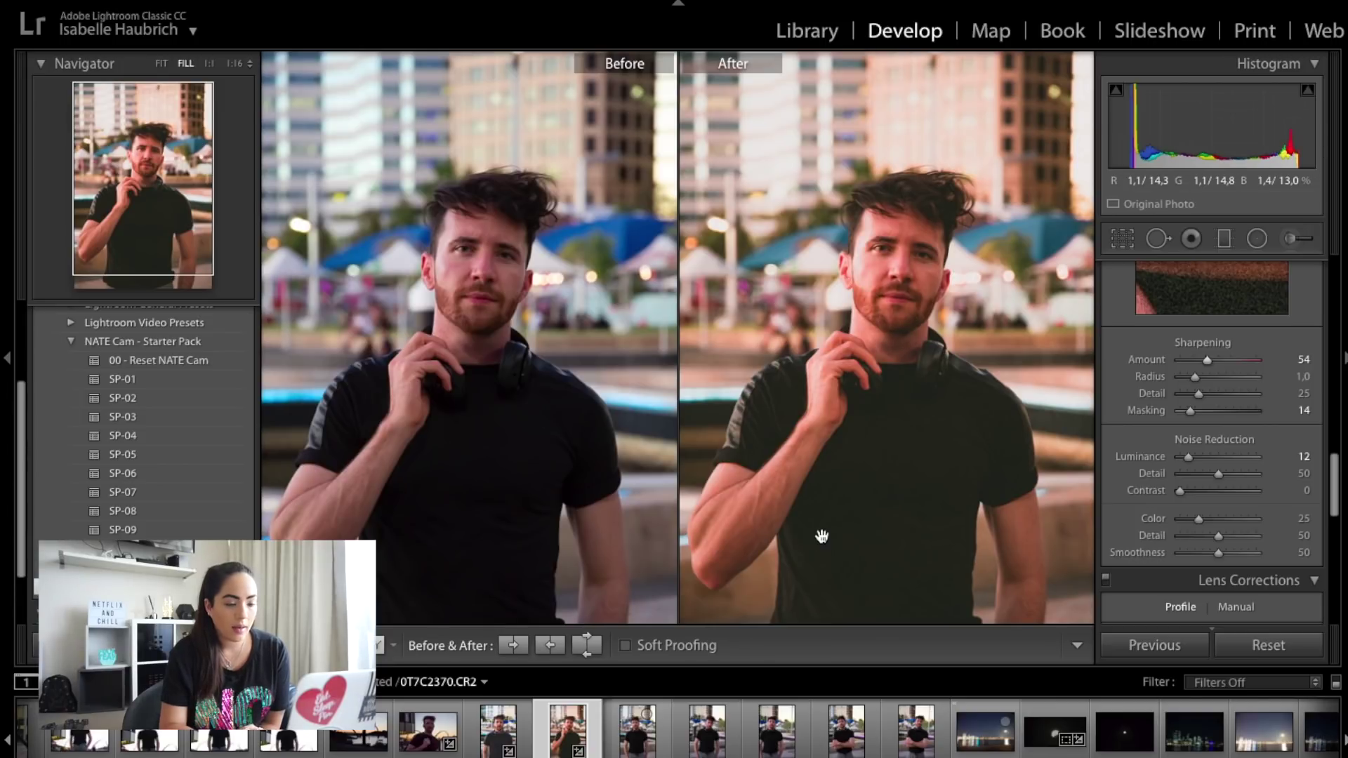
Select 0T7C2369.CR2 in the filmstrip to load it in the Before/After view
scroll(214, 534, down, 1)
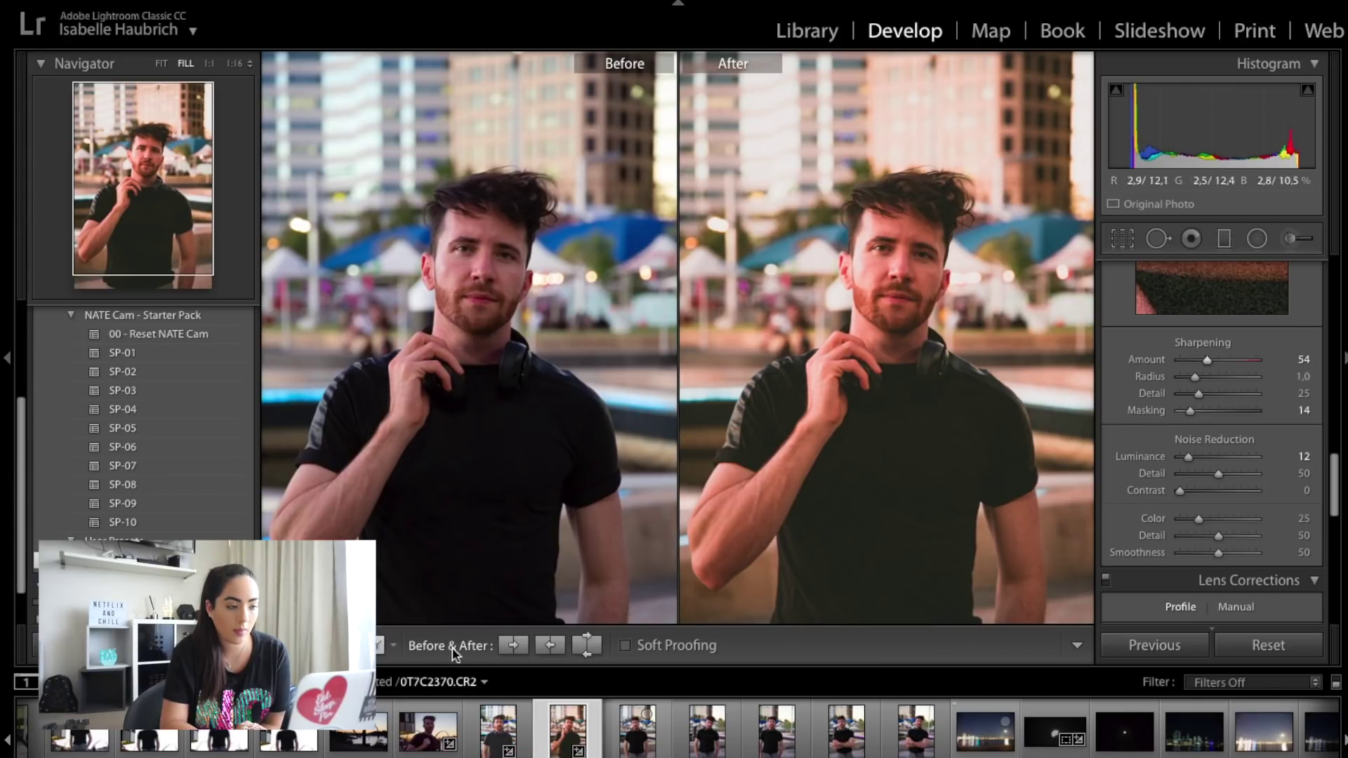
click(499, 734)
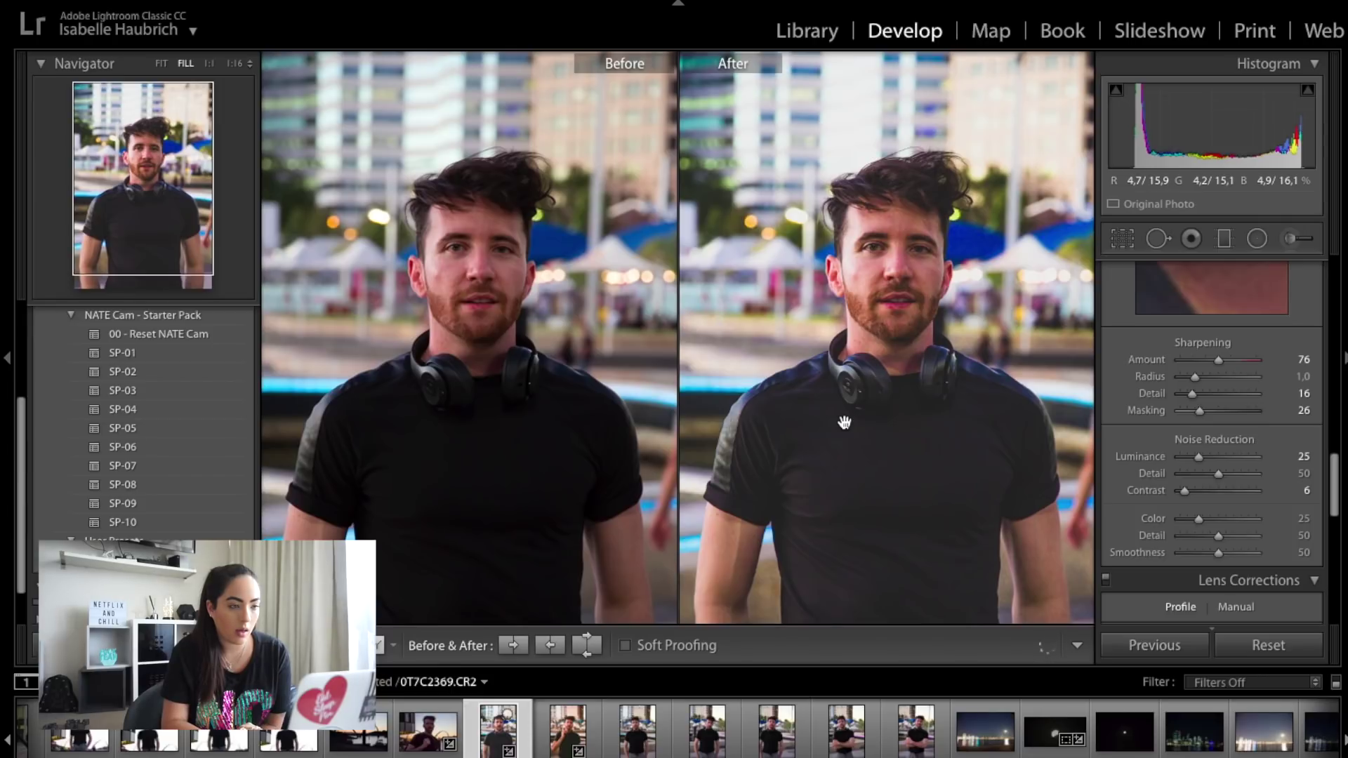
Reset 0T7C2369.CR2, restore the warm edit via undo, then apply the 00 - Reset preset
key(ctrl+shift+r)
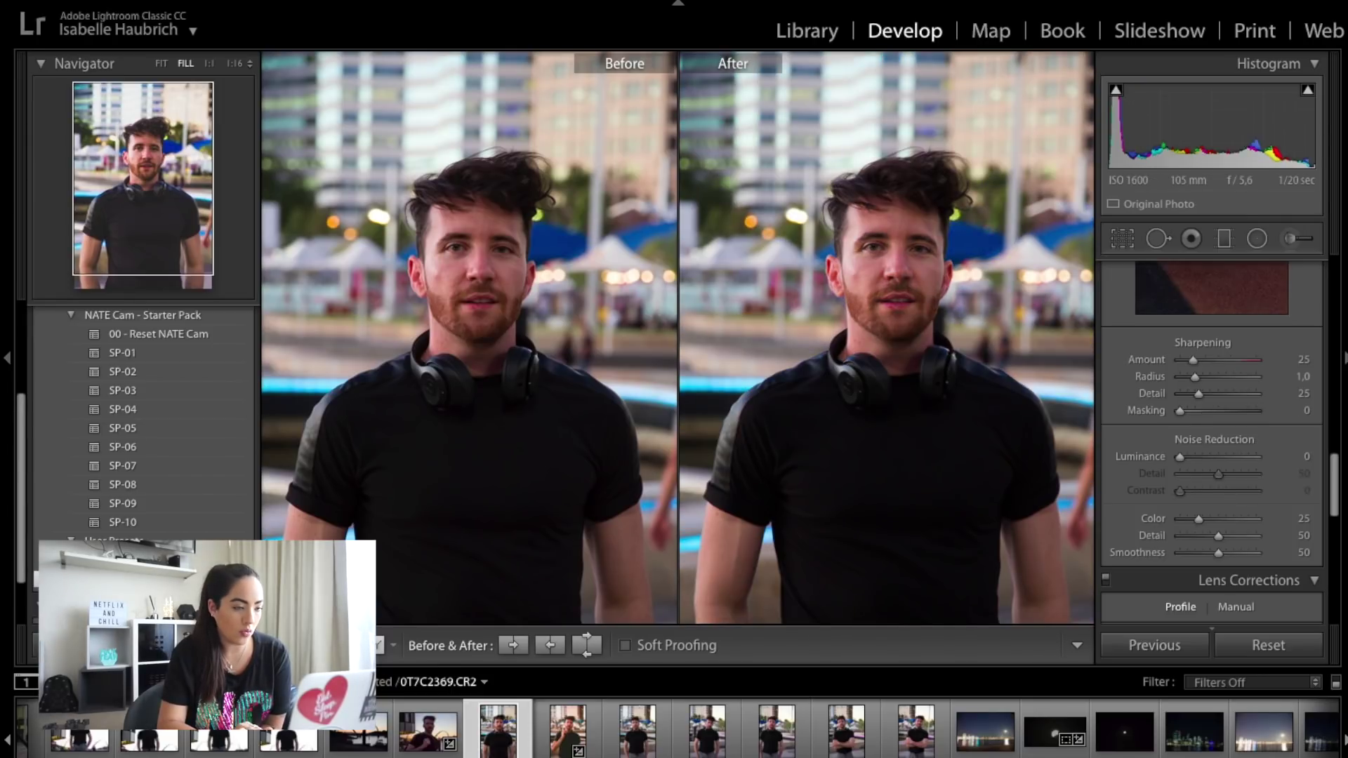
key(ctrl+z)
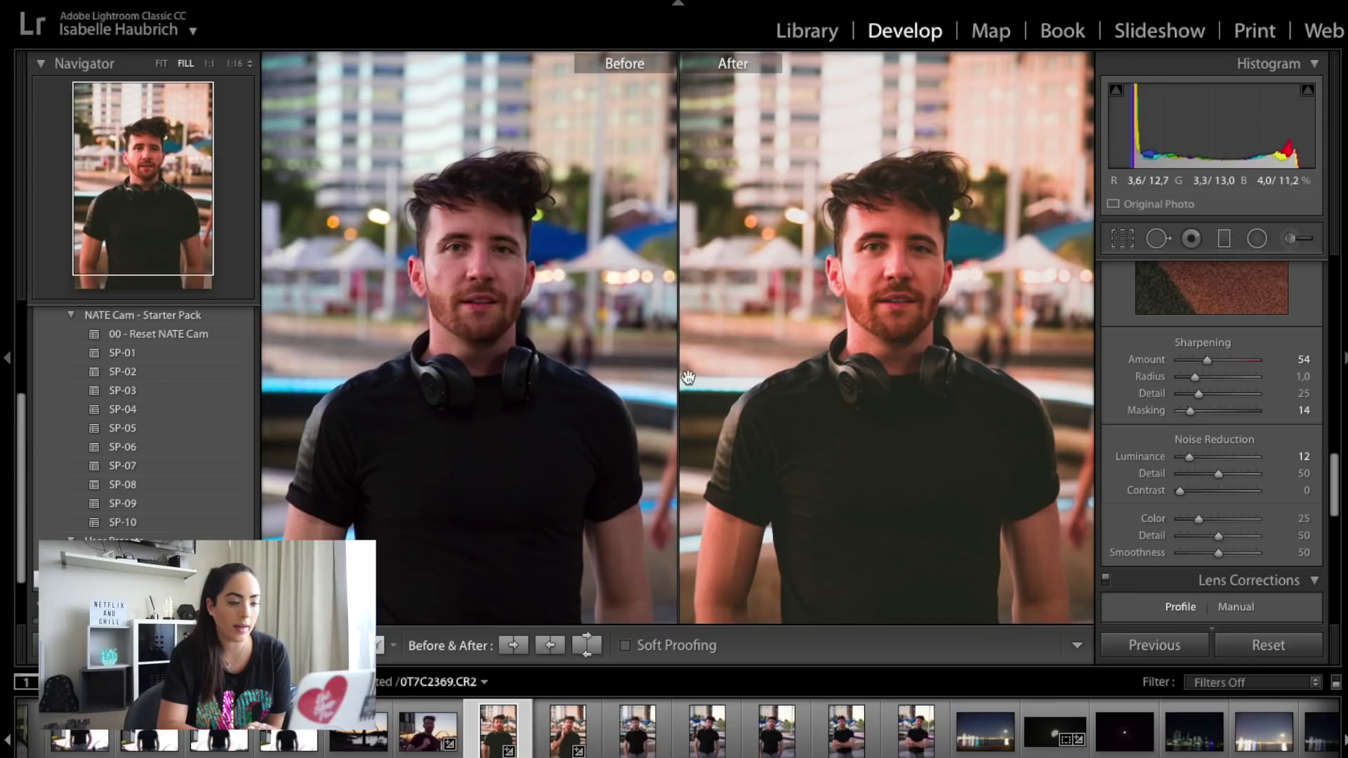
click(137, 333)
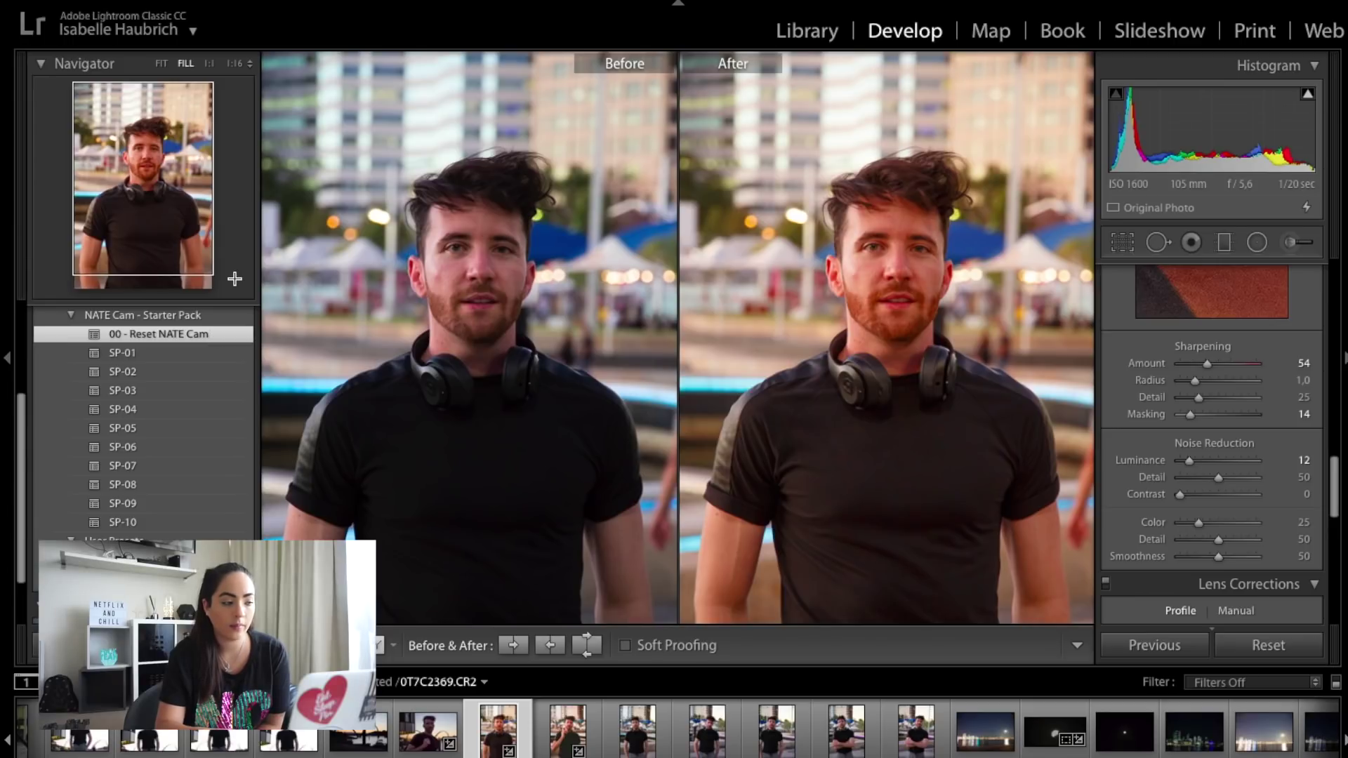
Preview starter presets SP-01 through SP-10 in turn on the second portrait
click(152, 352)
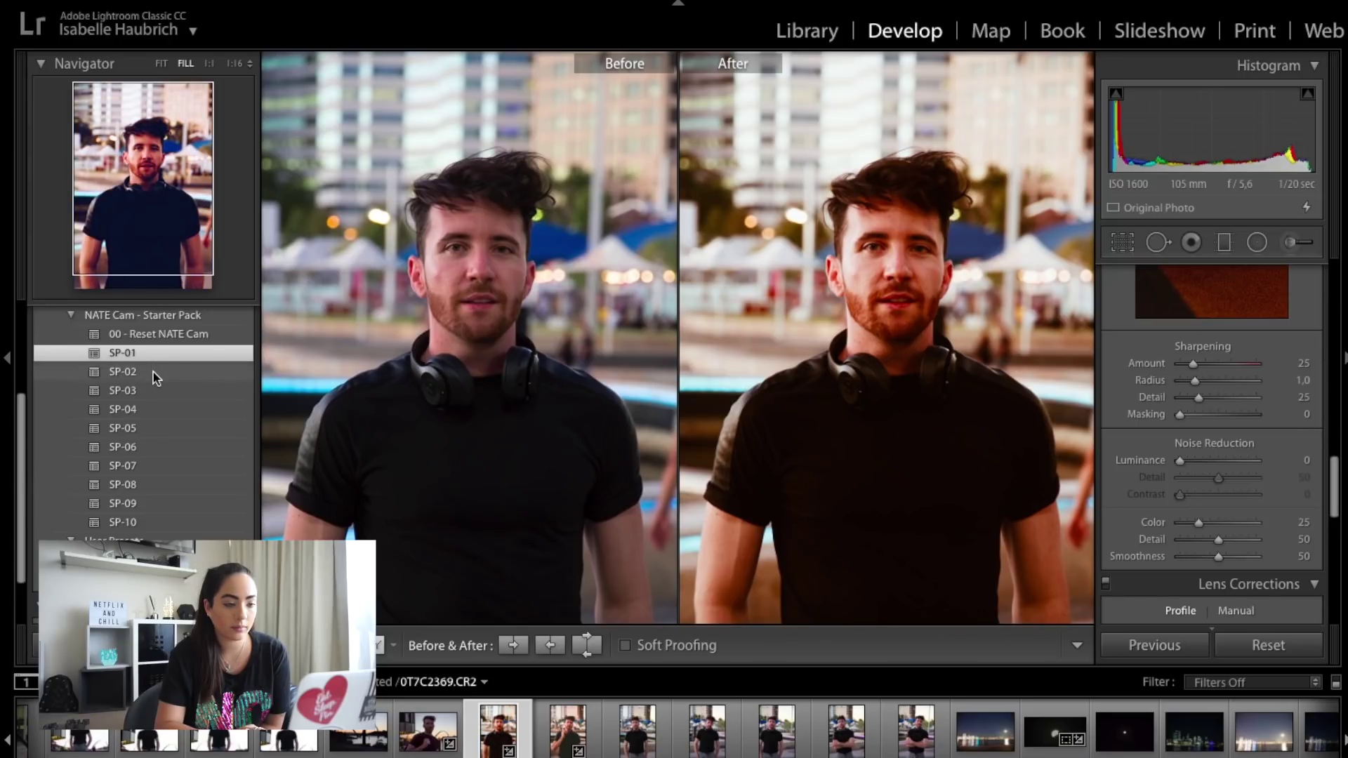
click(153, 372)
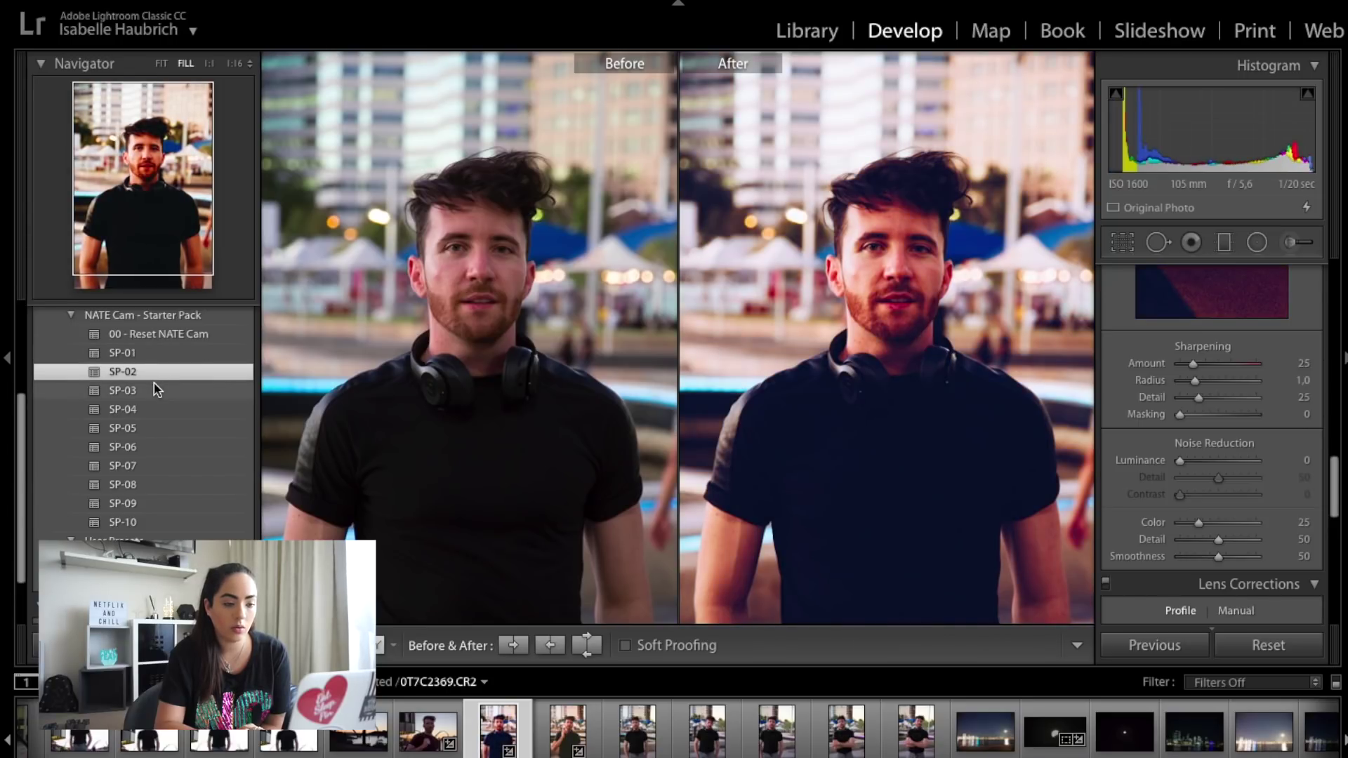
click(155, 390)
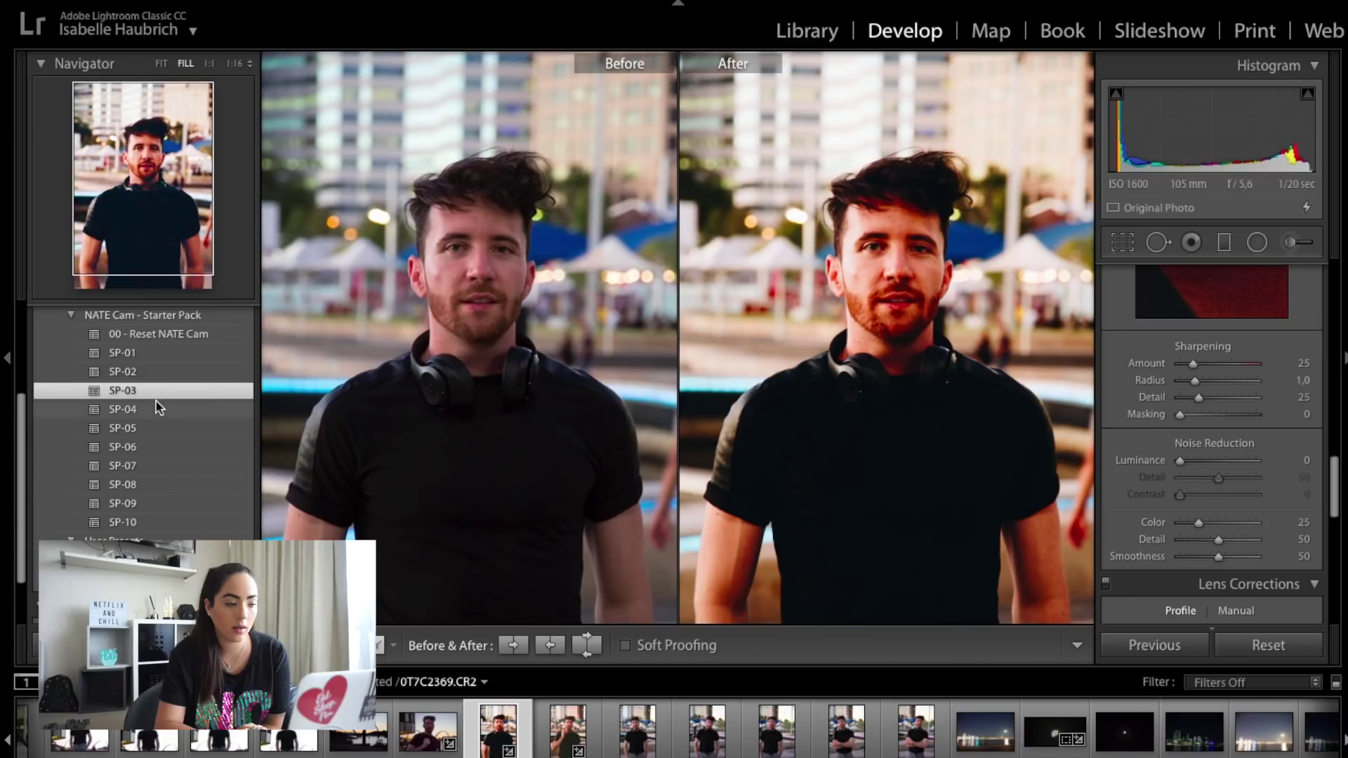
click(156, 405)
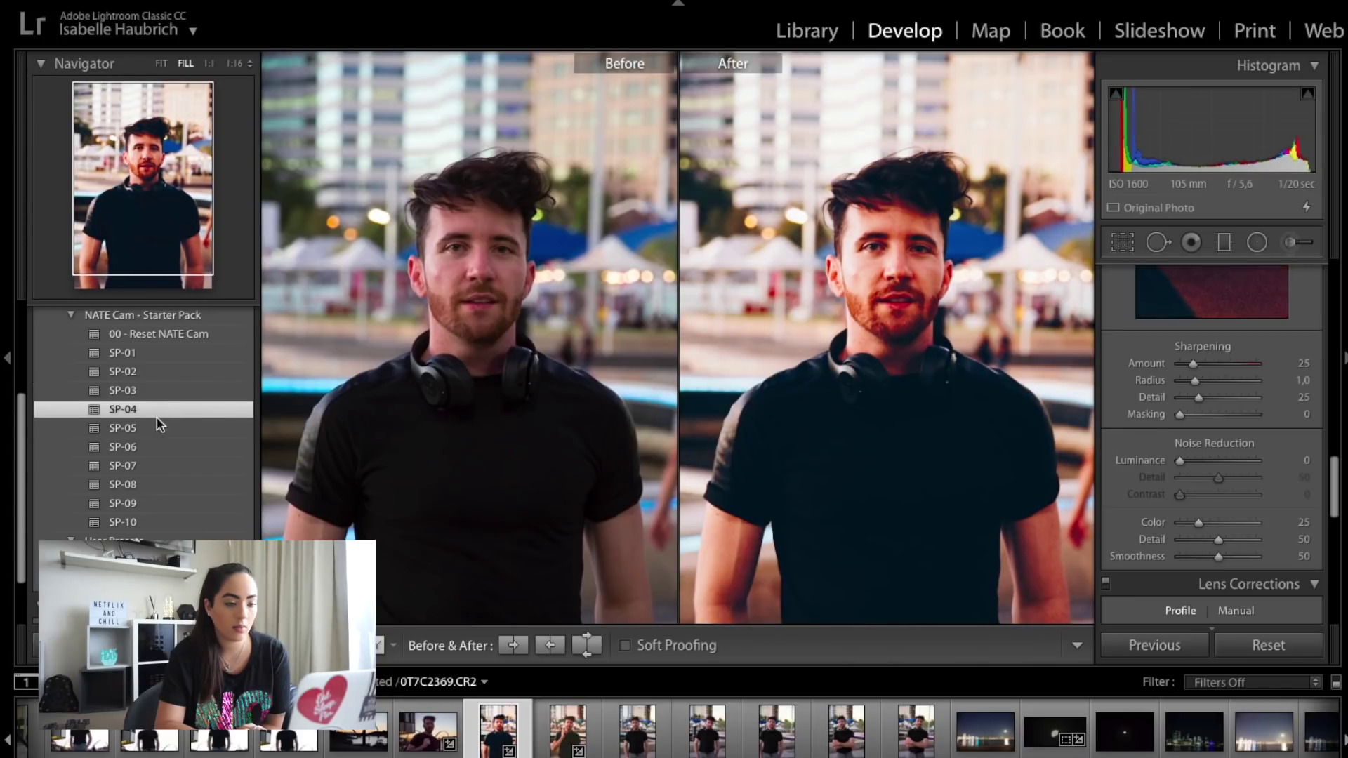
click(157, 427)
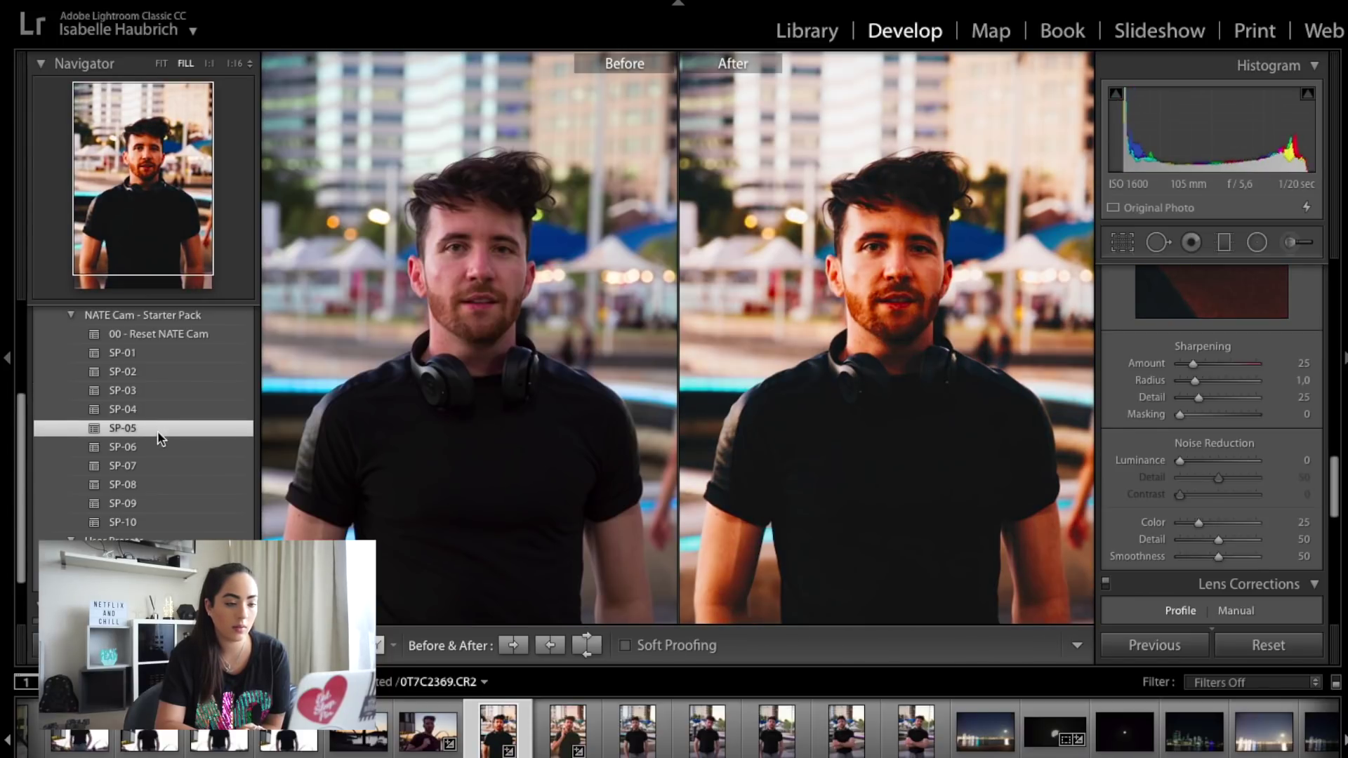
click(162, 447)
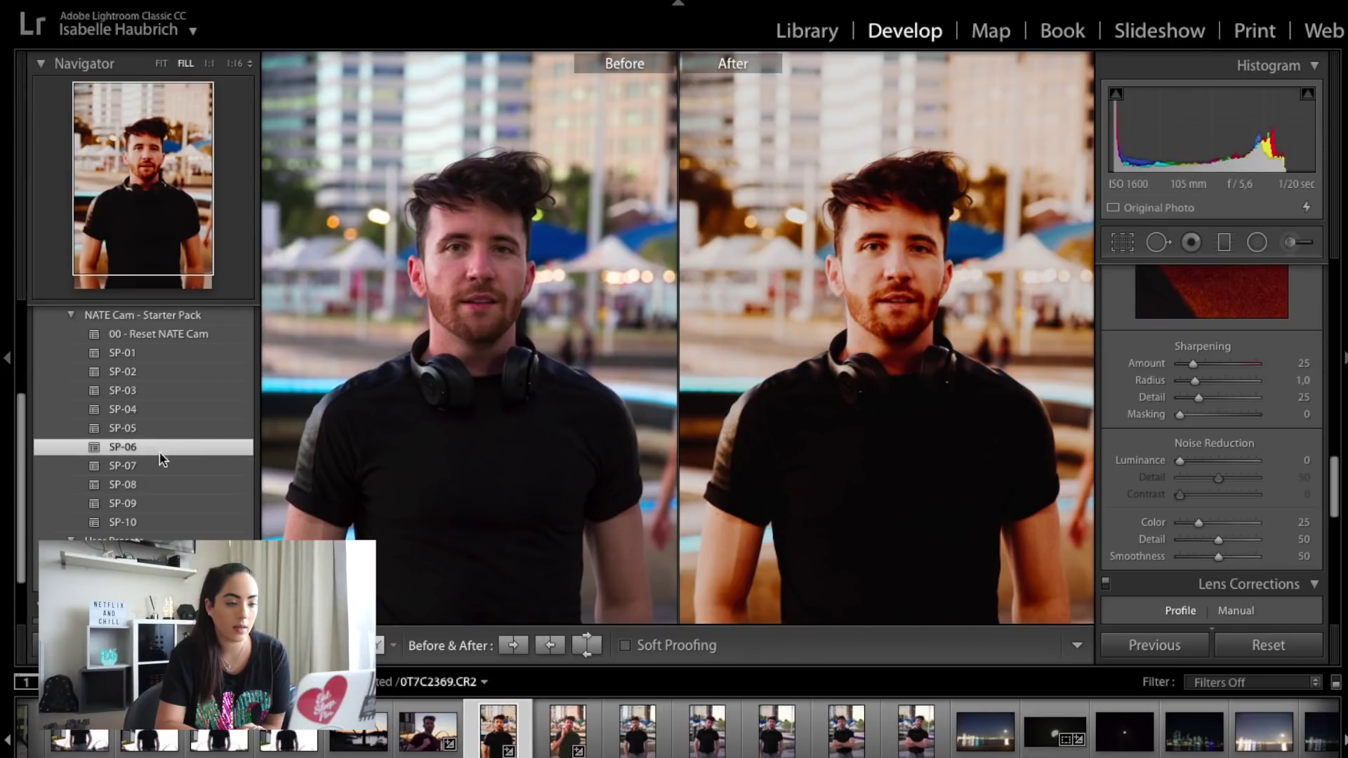
click(159, 467)
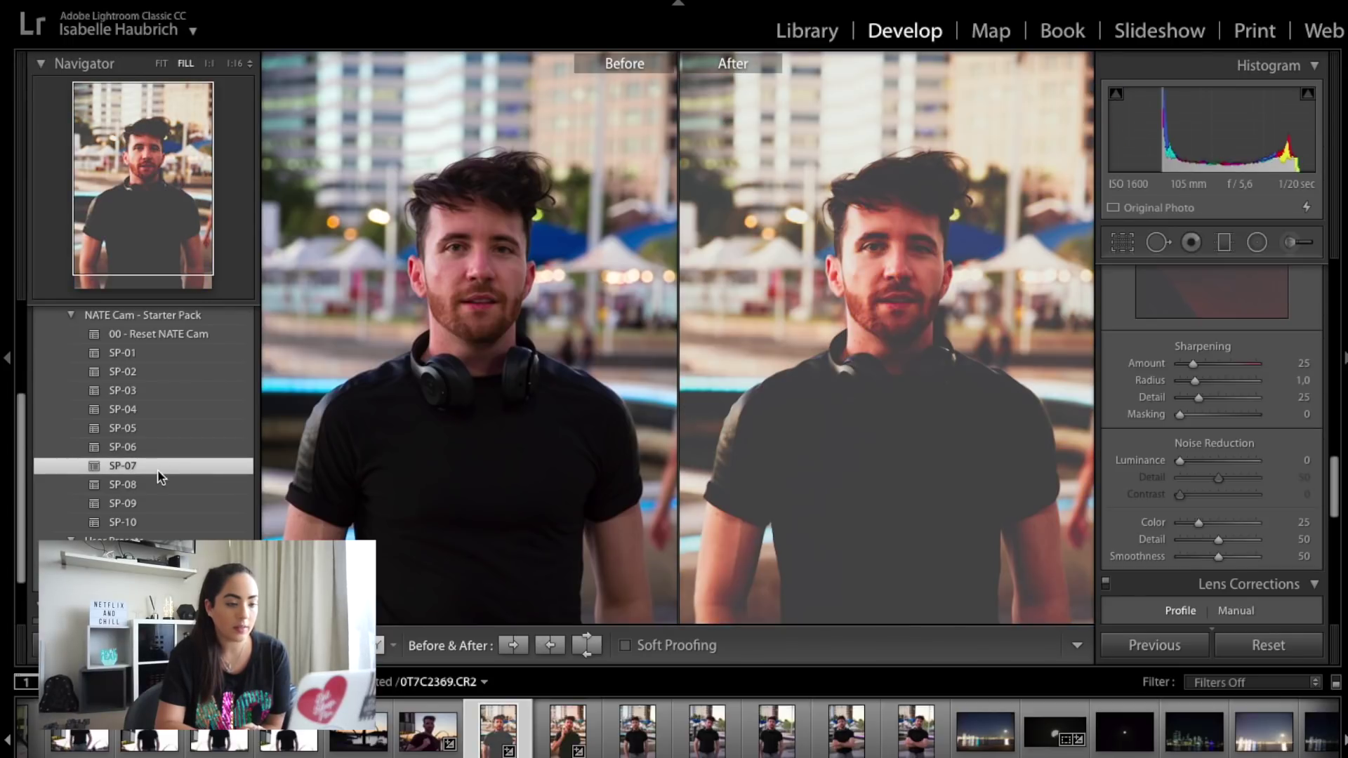
click(156, 483)
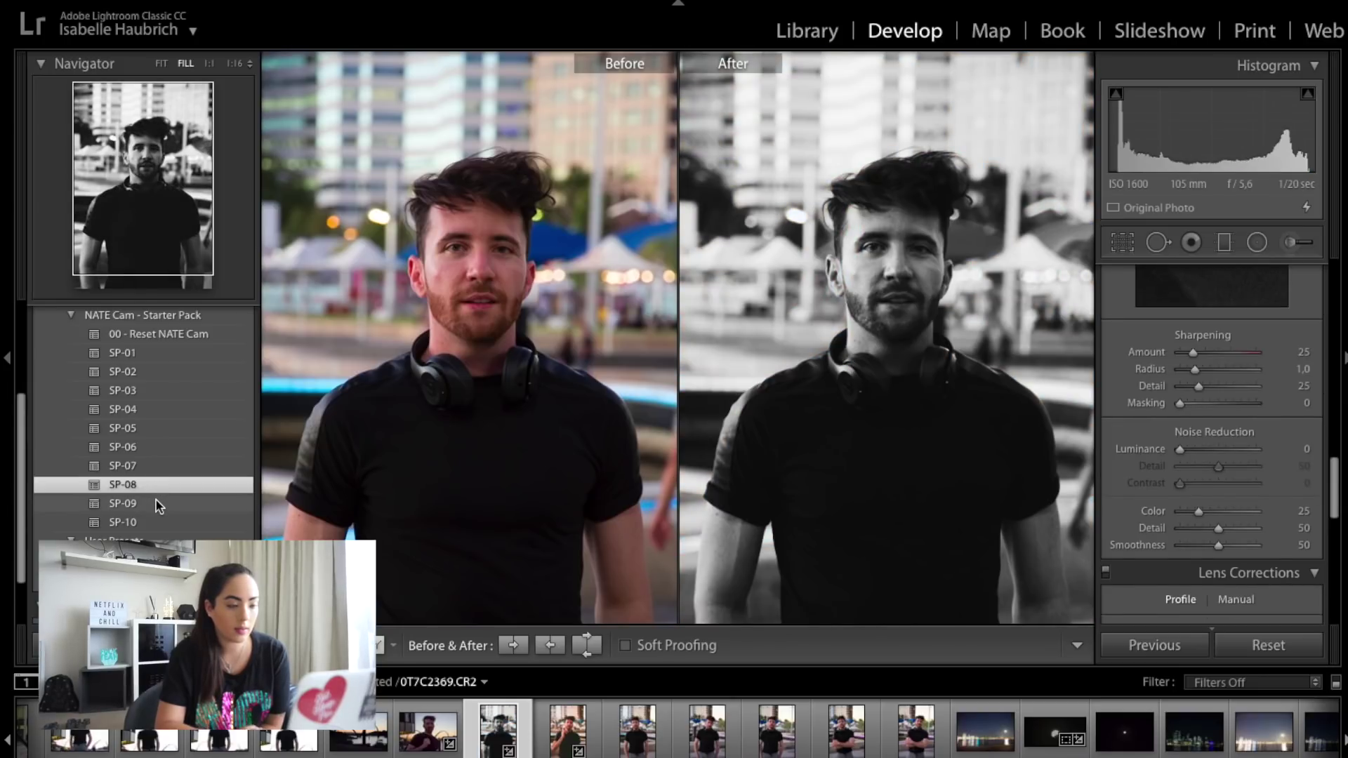
click(156, 503)
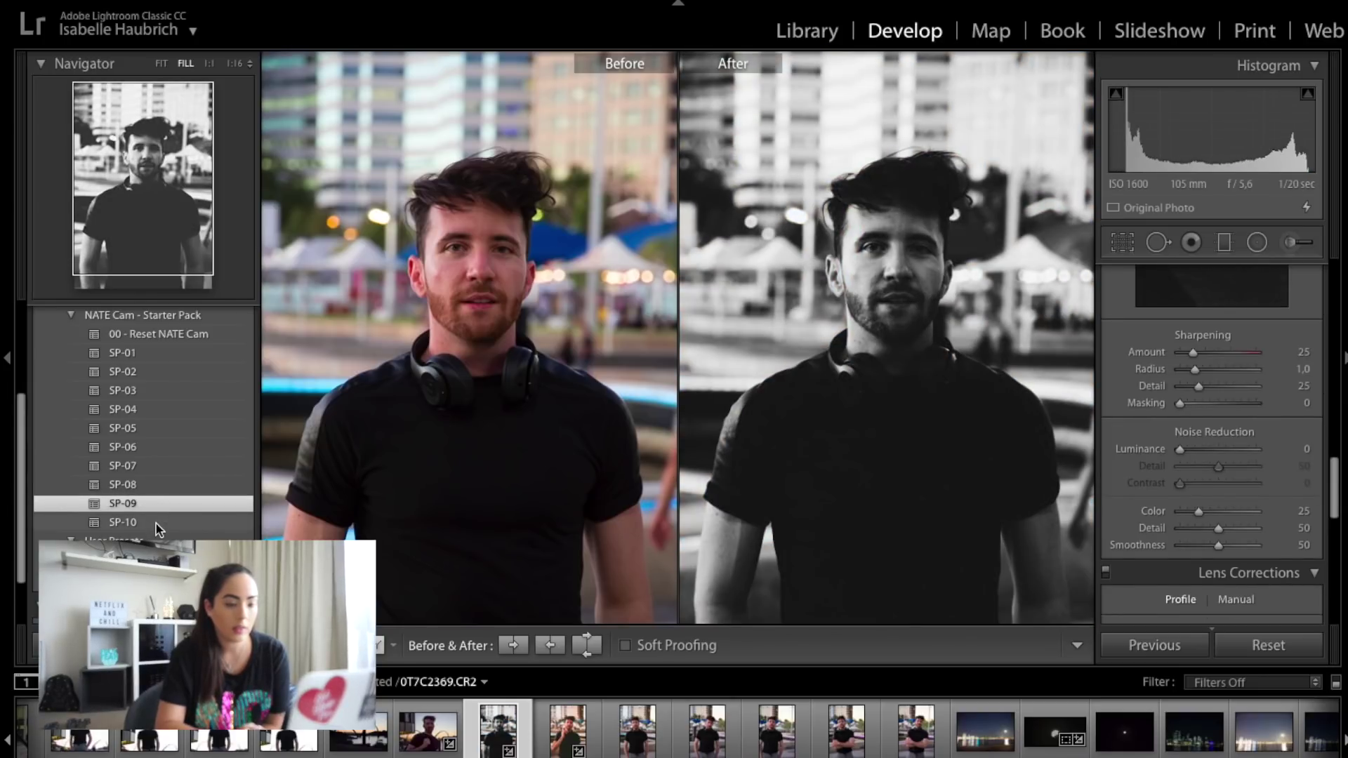
click(156, 523)
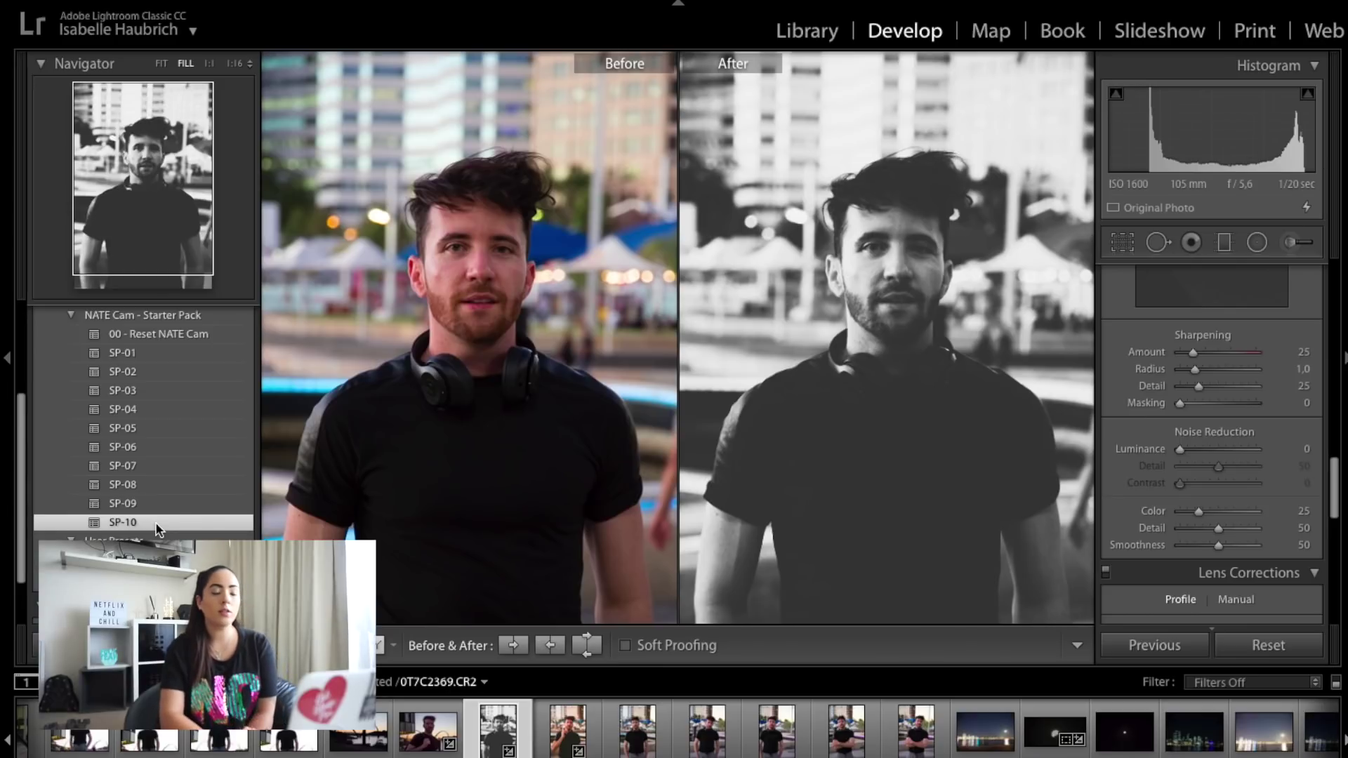